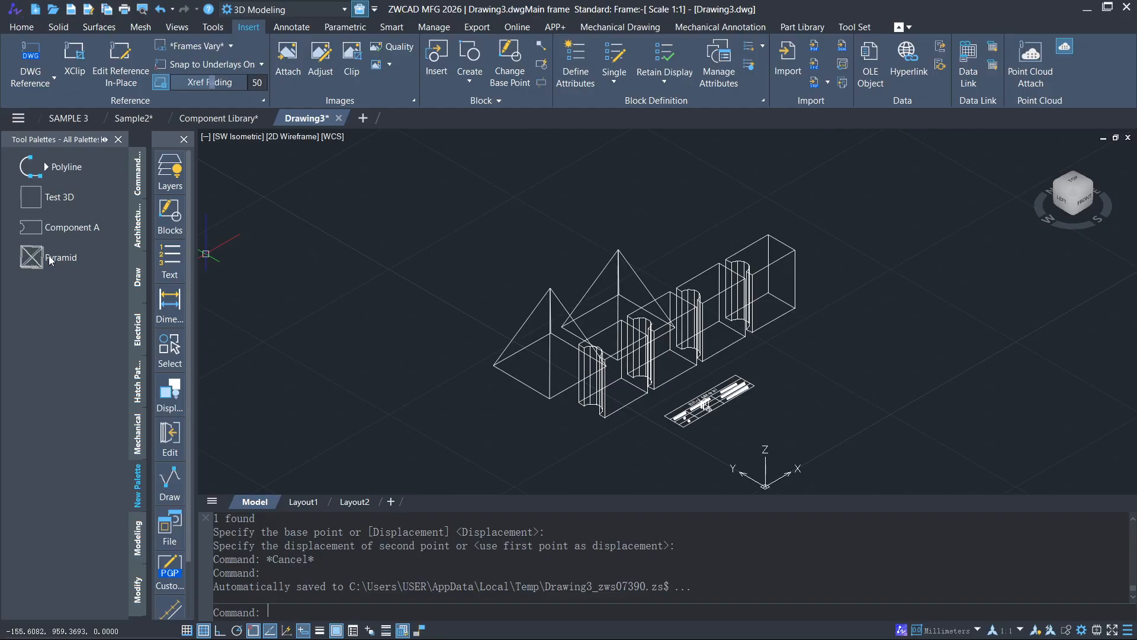
Examine the Bill Of Material table's quantities, block previews and materials in top view and return to the SW isometric view.
scroll(716, 426, "up", 4)
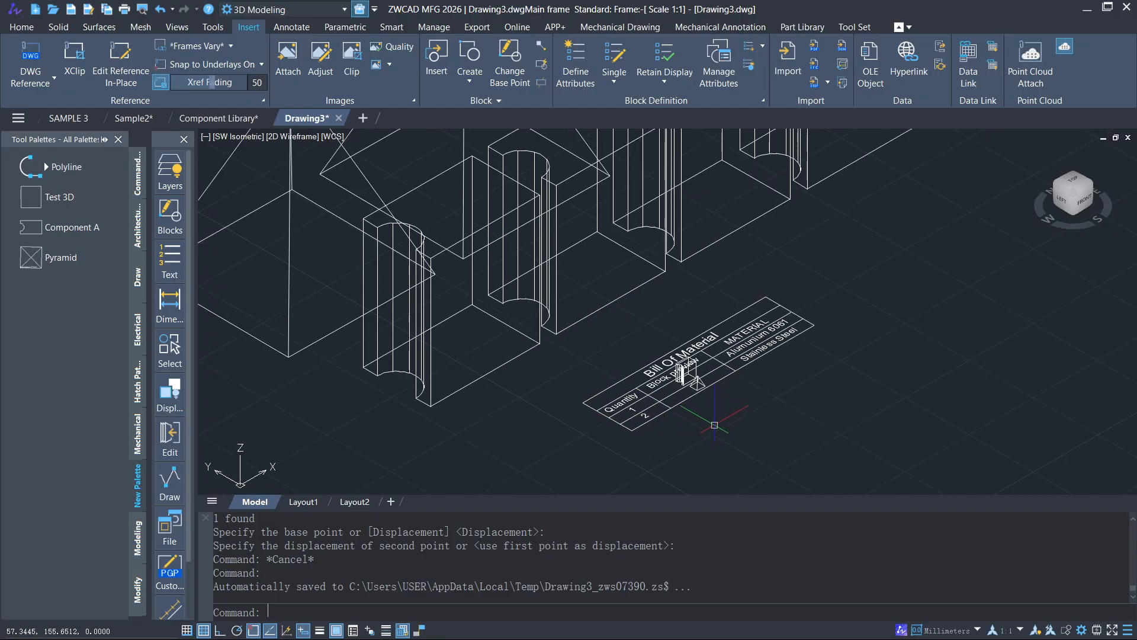
scroll(715, 424, "up", 2)
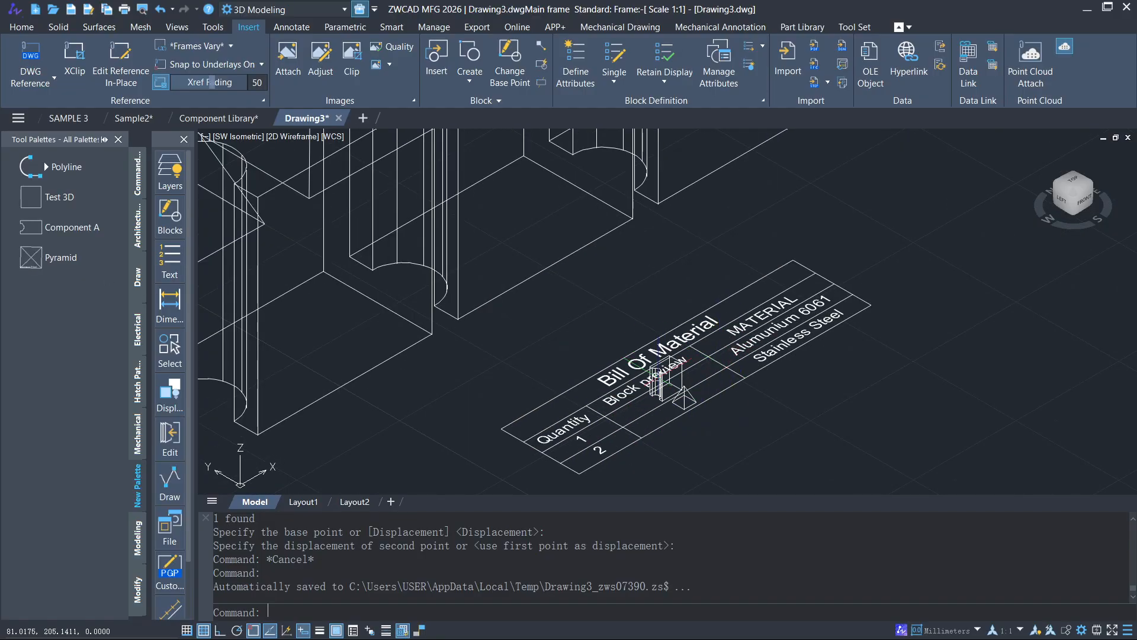
left_click(1086, 189)
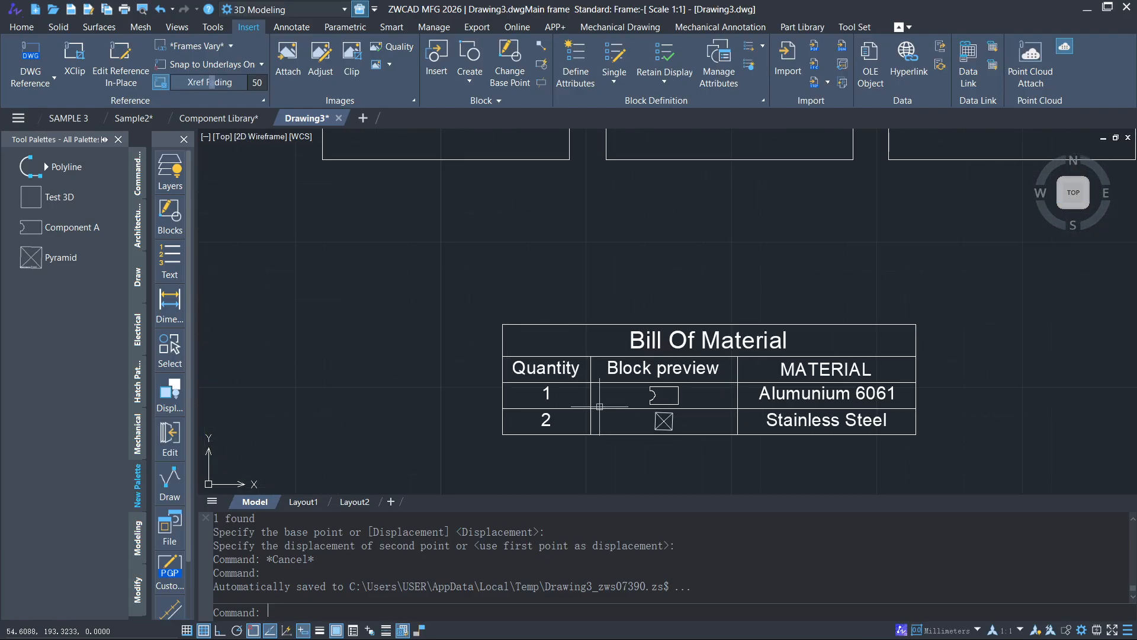
middle_click_drag(600, 406, 481, 401)
left_click(438, 369)
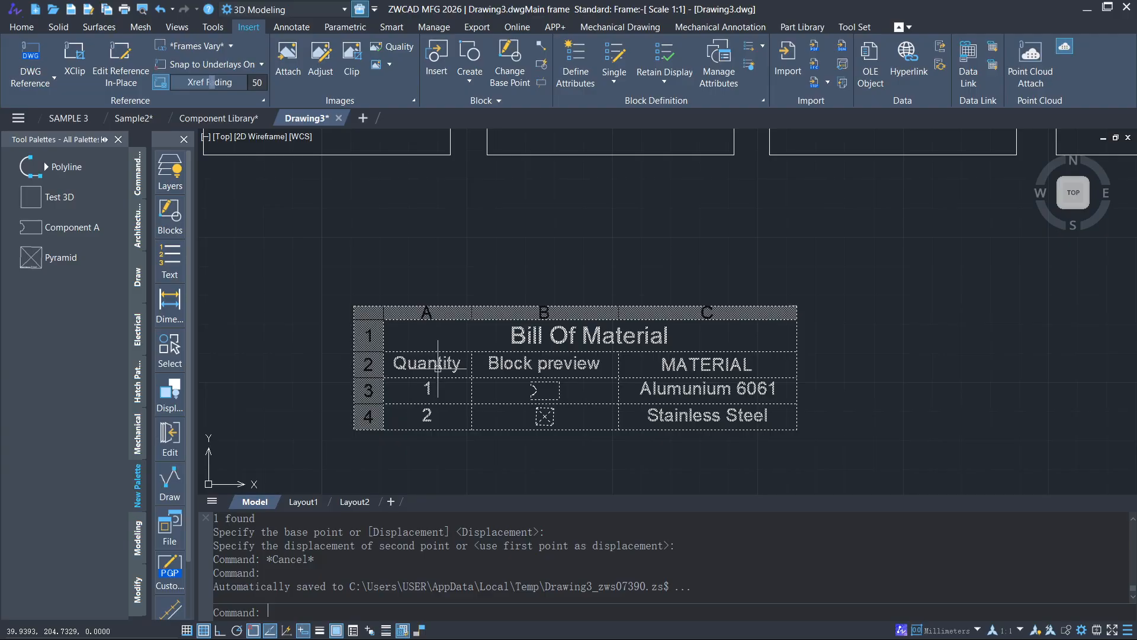
key("Escape")
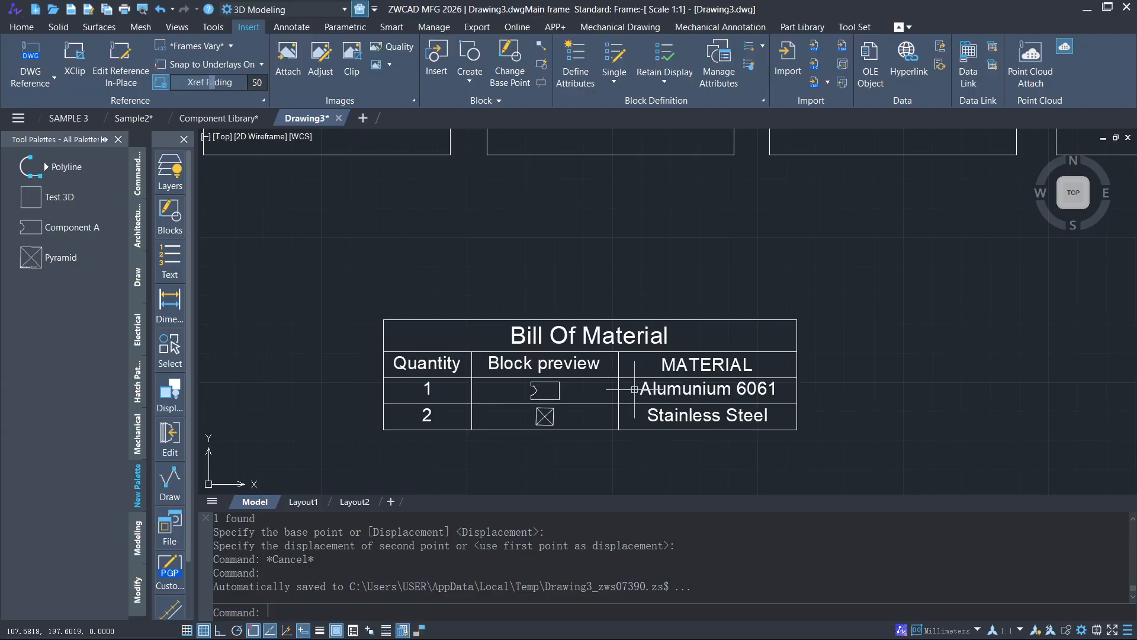
scroll(858, 261, "down", 4)
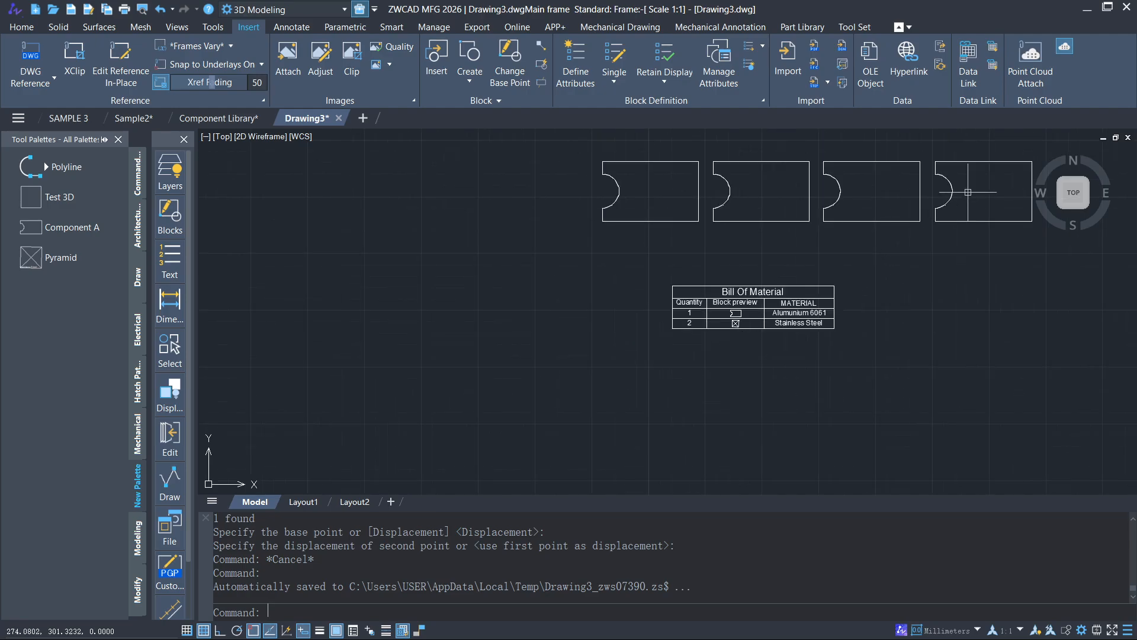
left_click(1038, 155)
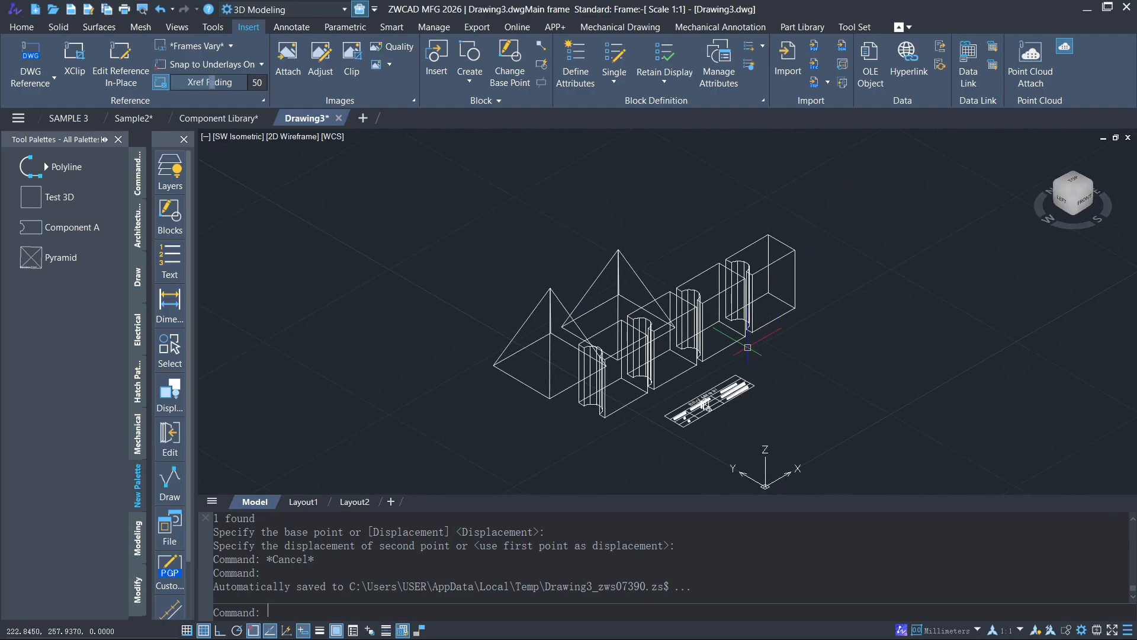
Insert another Component A block beyond the far end of the component row, keeping Alumunium 6061 as its material.
scroll(631, 360, "up", 3)
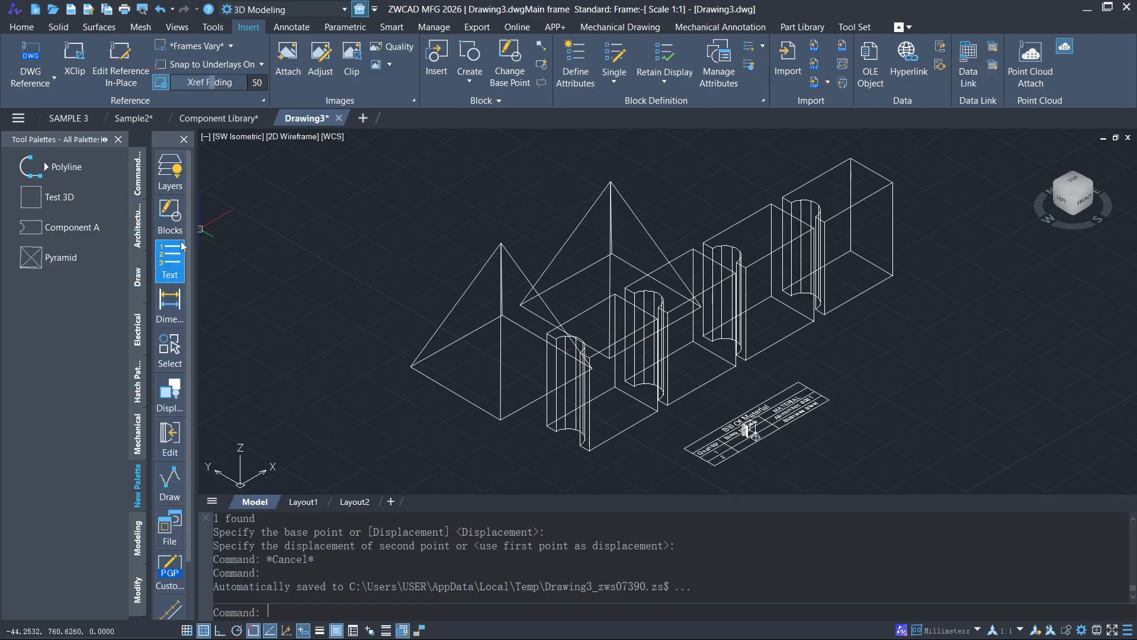
middle_click_drag(550, 357, 433, 347)
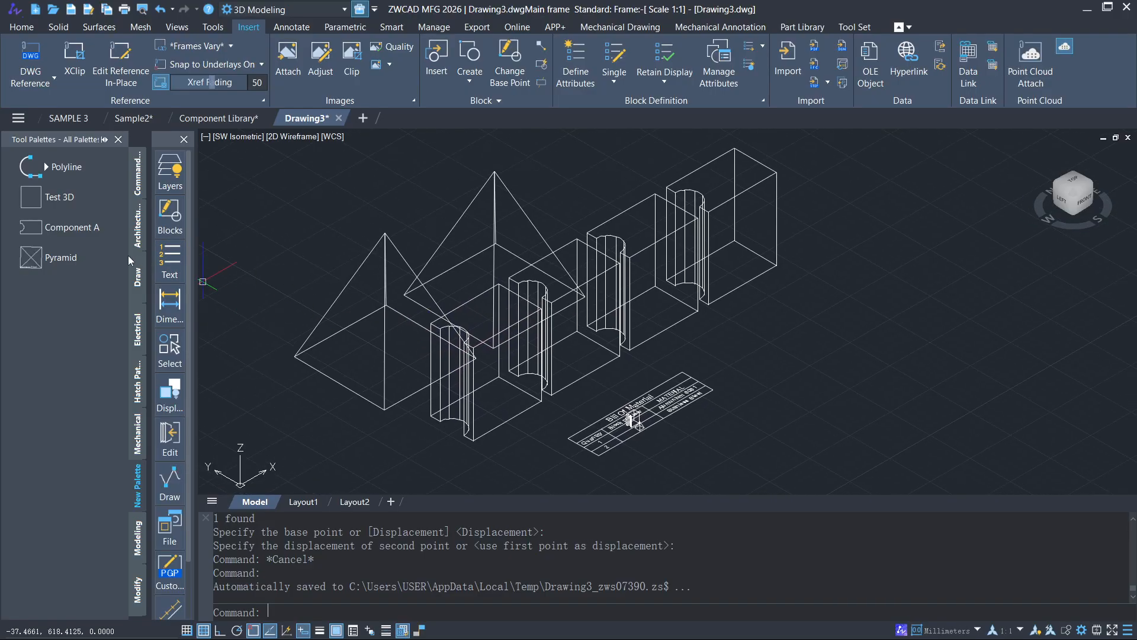
left_click(38, 233)
left_click(782, 173)
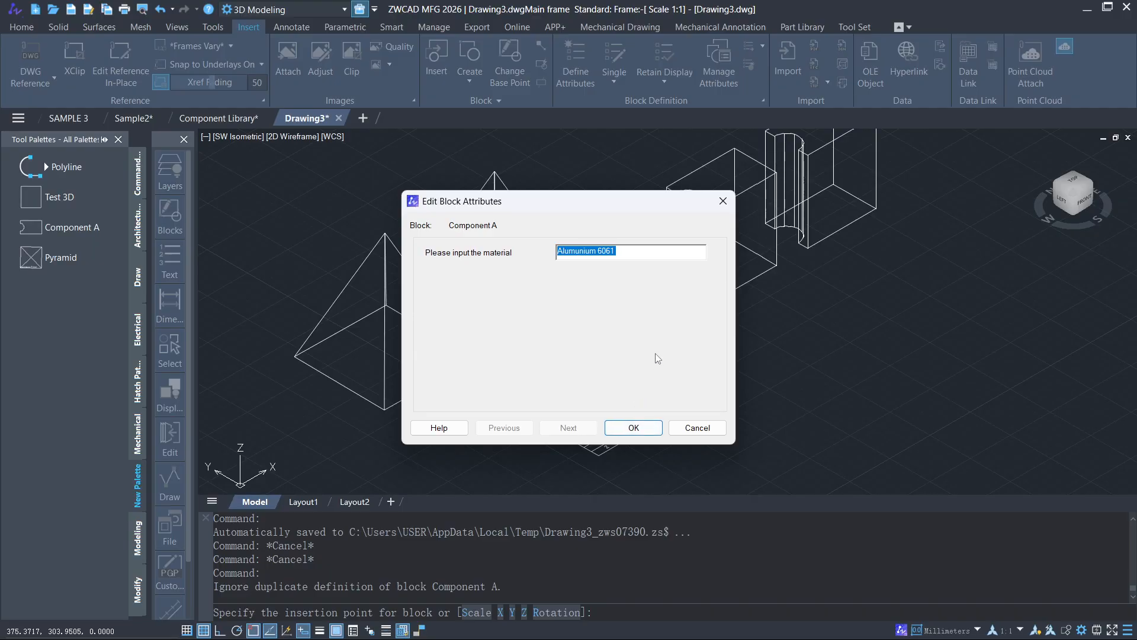
mouse_move(640, 208)
left_mouse_down()
mouse_move(817, 241)
mouse_move(973, 293)
left_mouse_up()
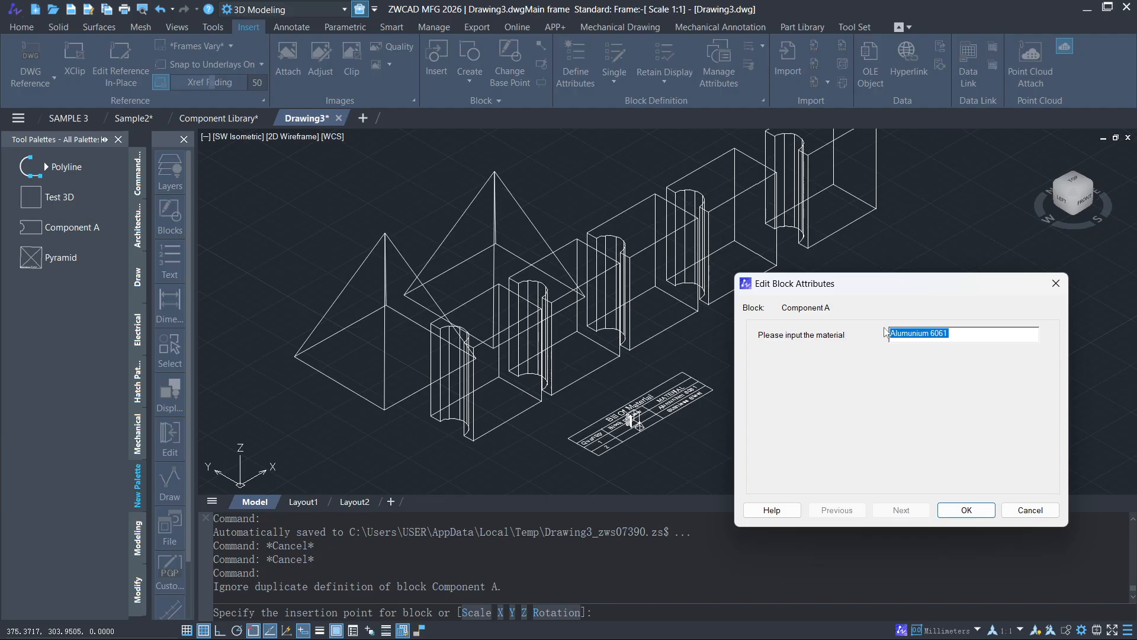
left_click(965, 510)
Update the Bill Of Material table using DATAEXTRACTIONUPDATE with the Select table and update option, and check it in top view.
scroll(651, 415, "up", 4)
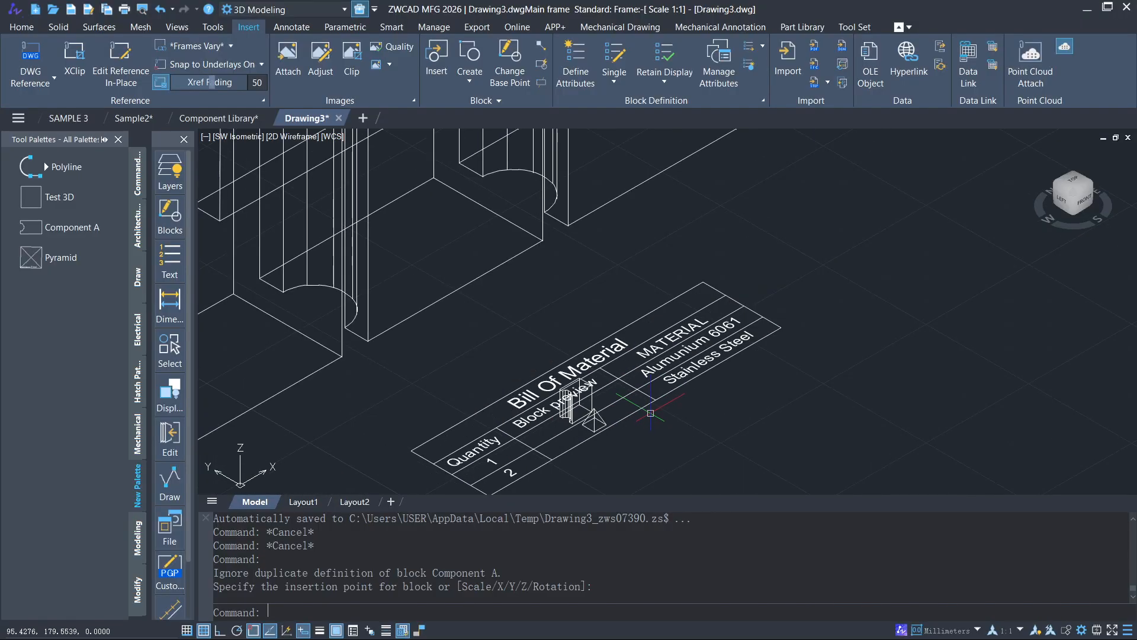
type("DAT")
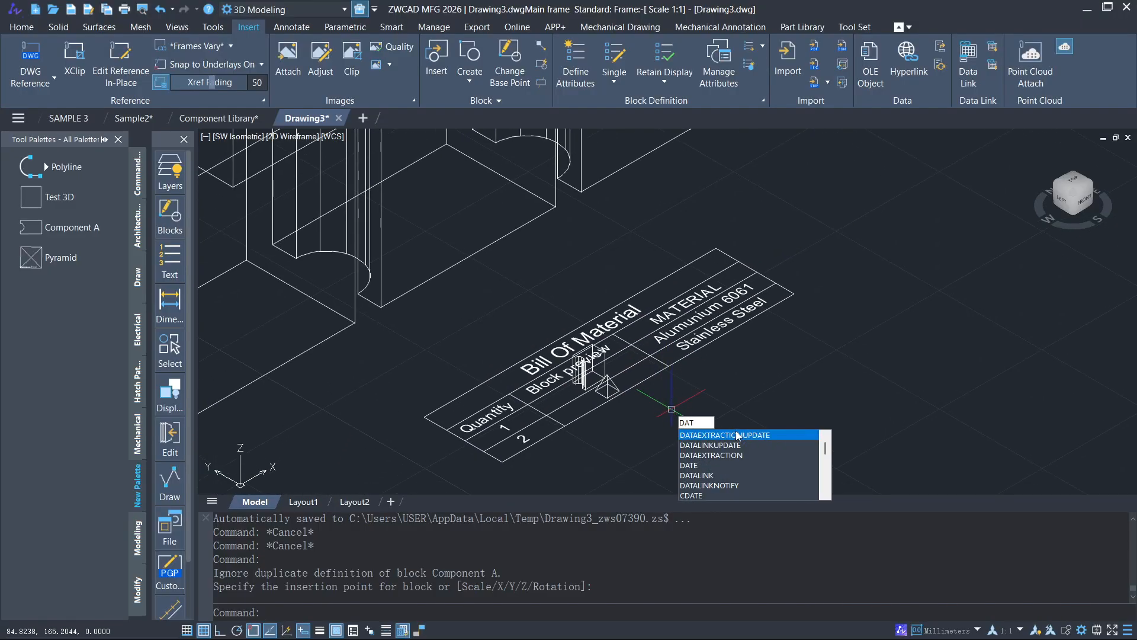
left_click(737, 435)
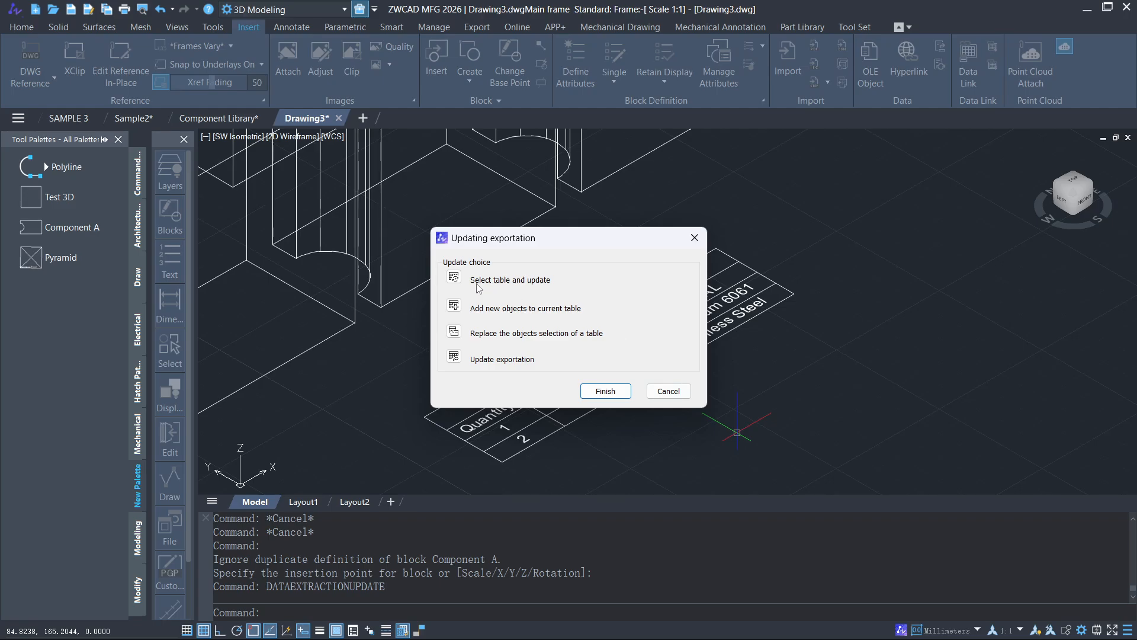
left_click(472, 286)
left_click(566, 346)
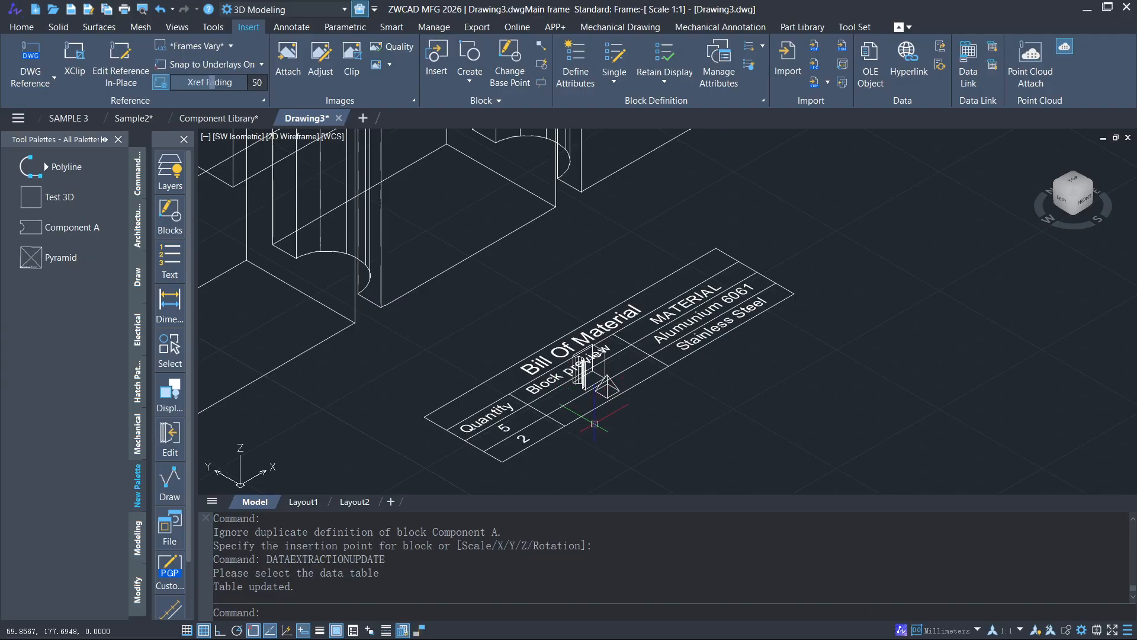
scroll(513, 417, "down", 4)
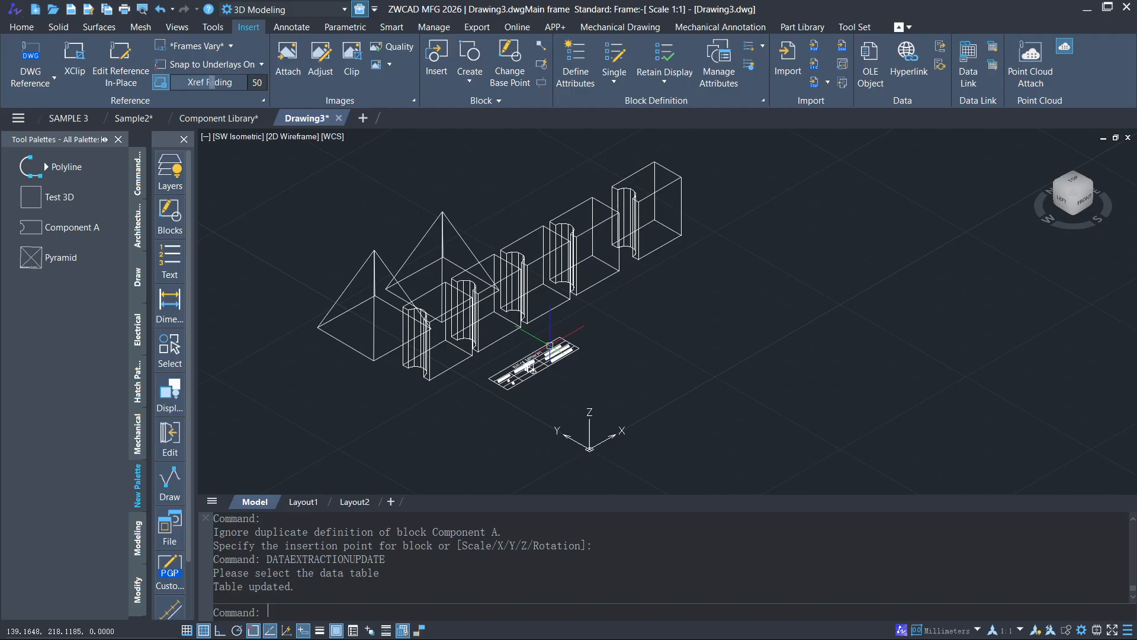
scroll(545, 365, "up", 4)
left_click(1079, 183)
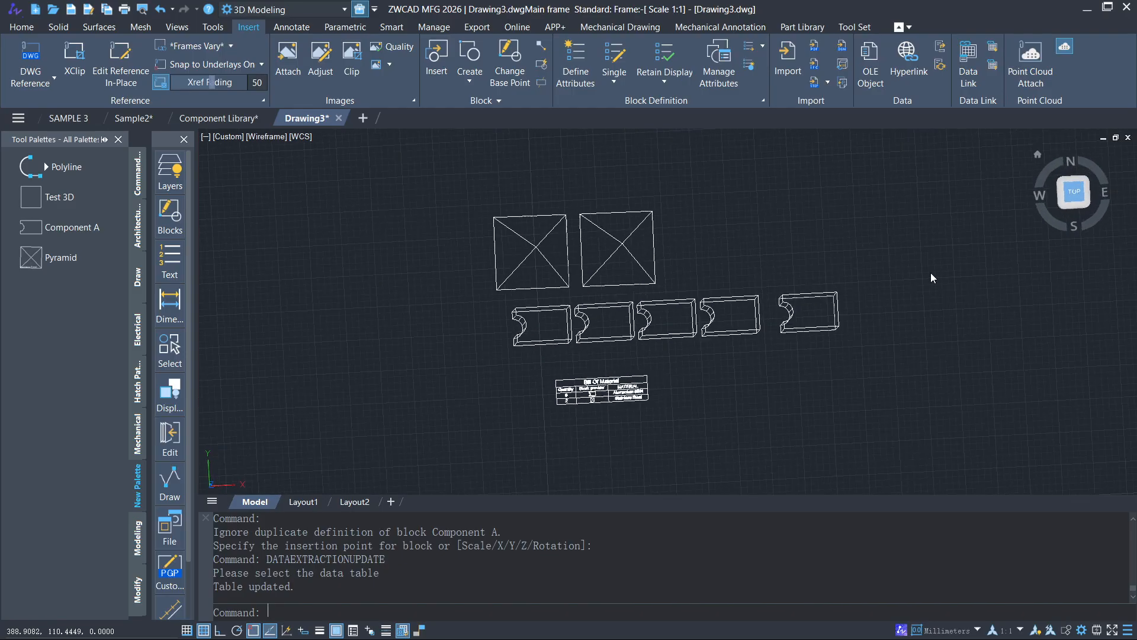
scroll(577, 390, "up", 5)
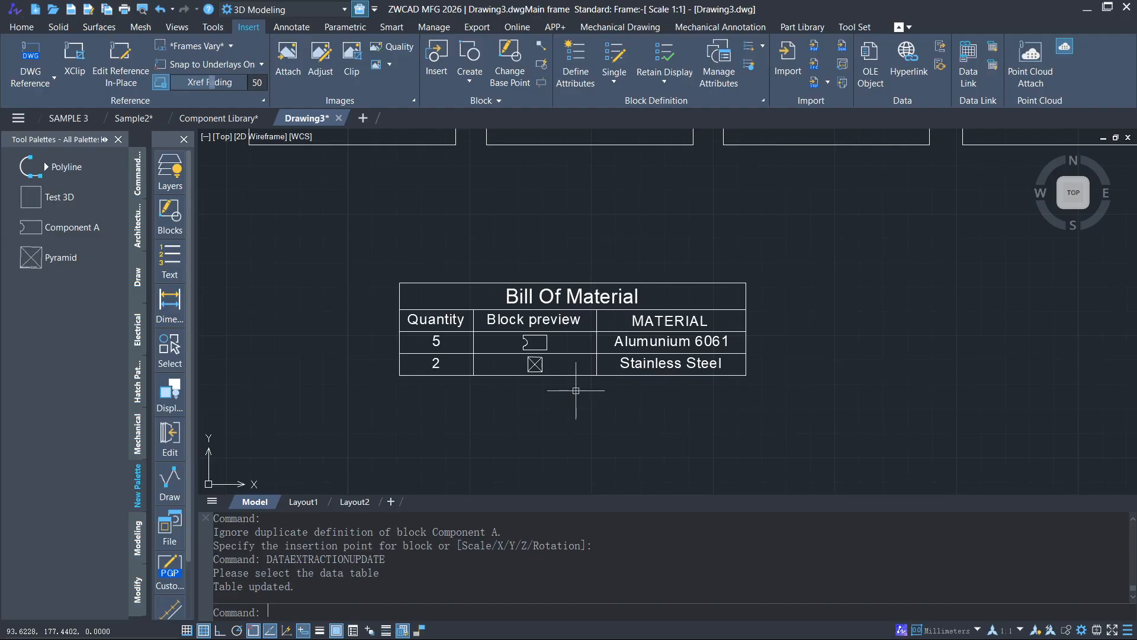
Switch to the Component Library drawing and create a 200 mm high cylinder beside the pyramid.
left_click(236, 118)
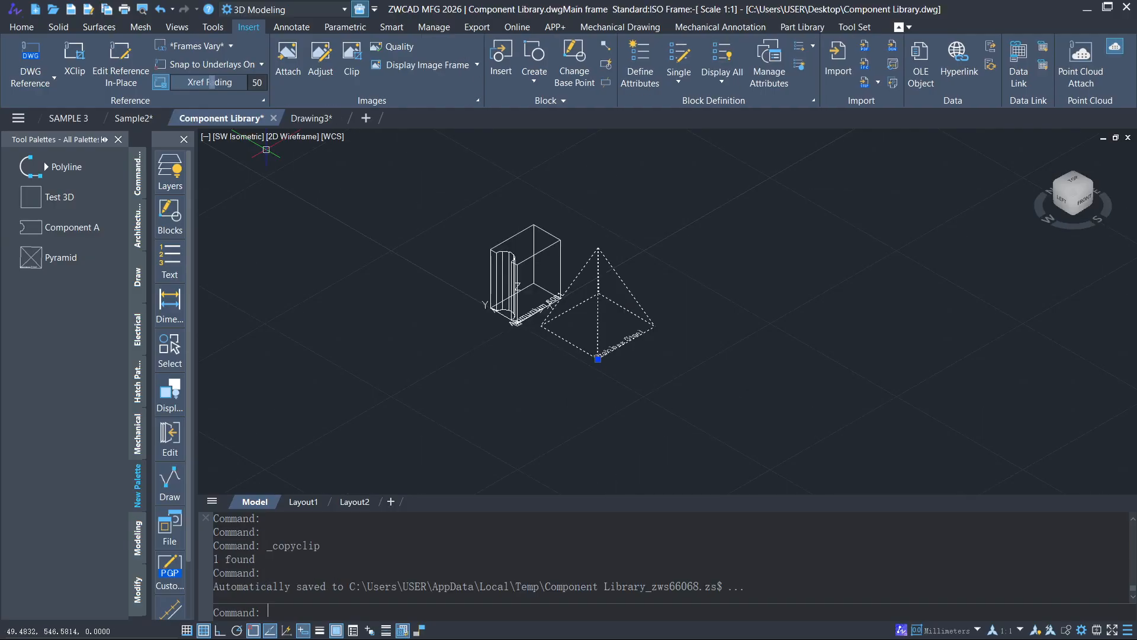
key("Escape")
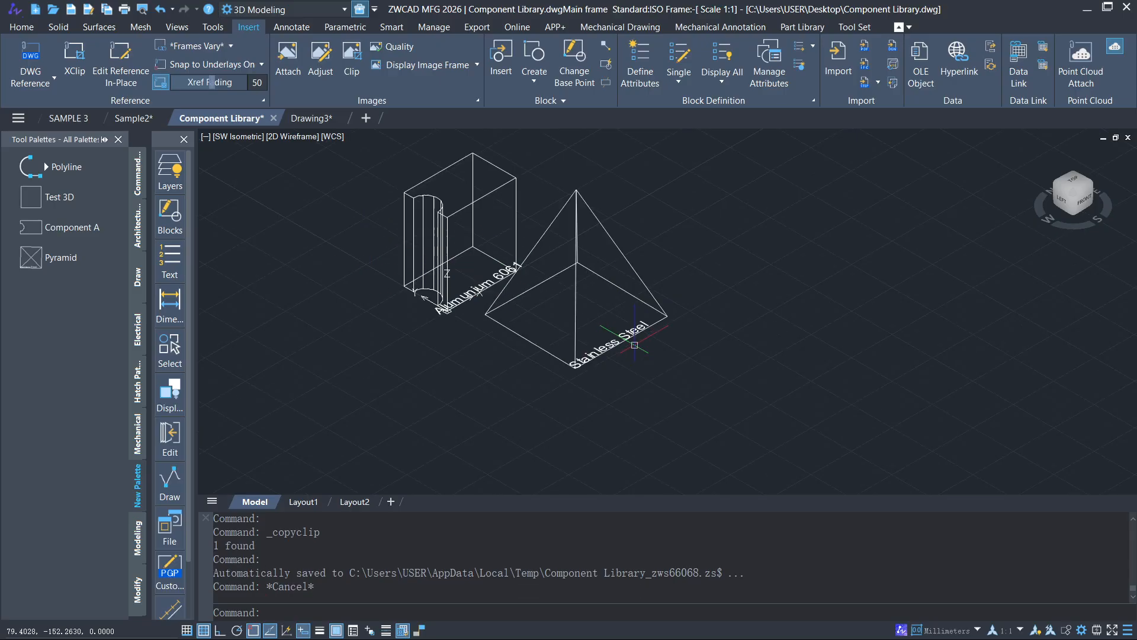
scroll(635, 346, "up", 2)
middle_click_drag(664, 358, 632, 379)
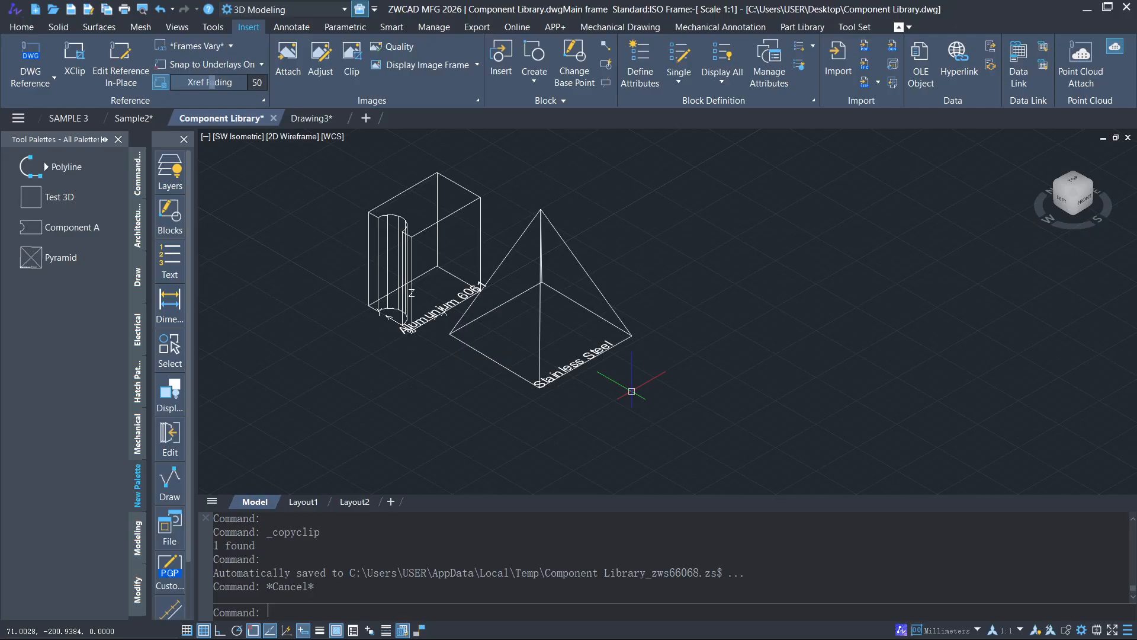
left_click(63, 28)
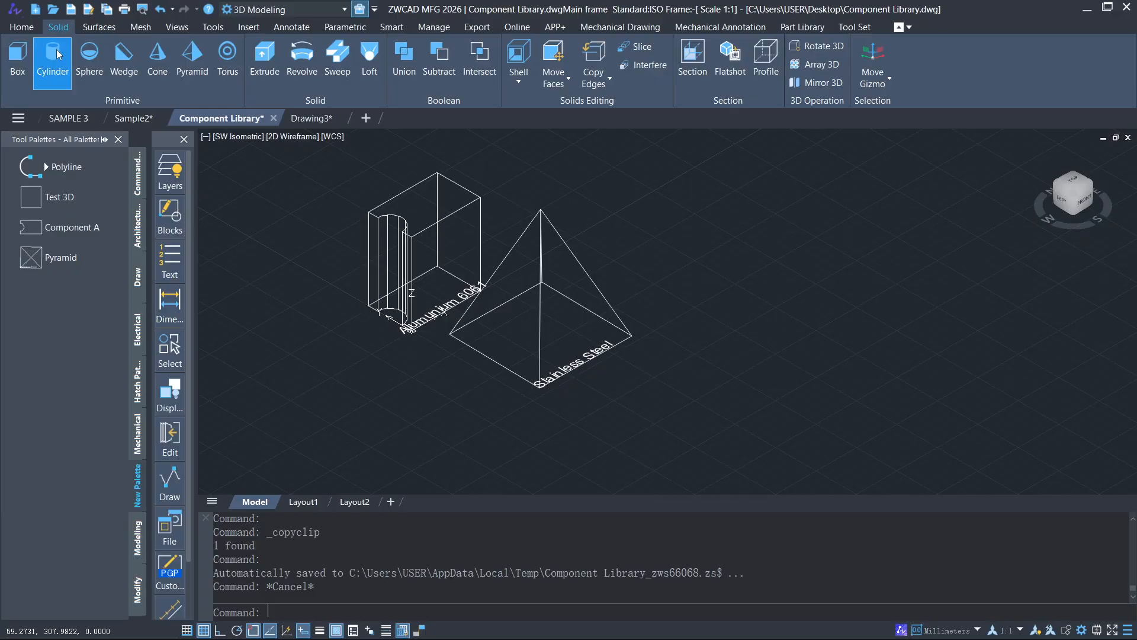
left_click(55, 49)
middle_click_drag(671, 388, 653, 374)
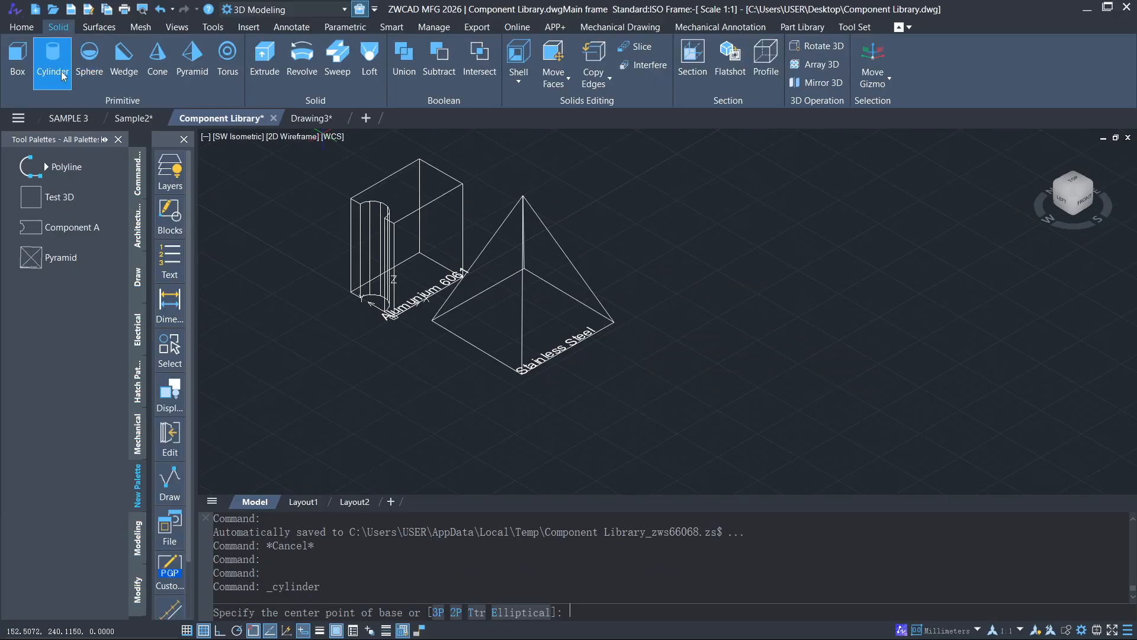
left_click(659, 377)
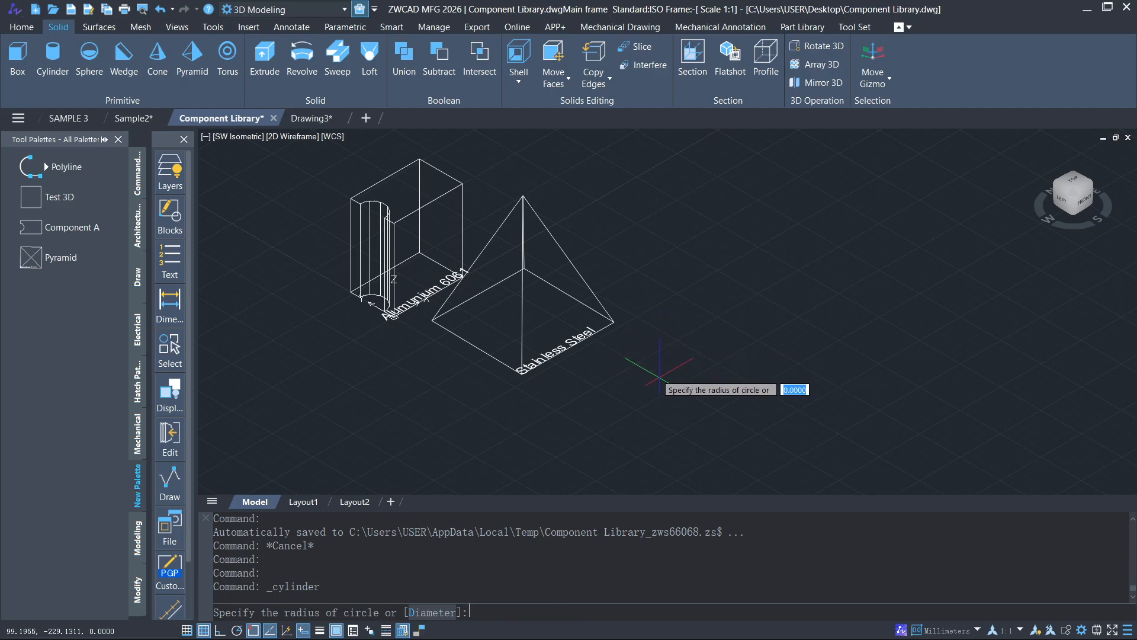
left_click(710, 385)
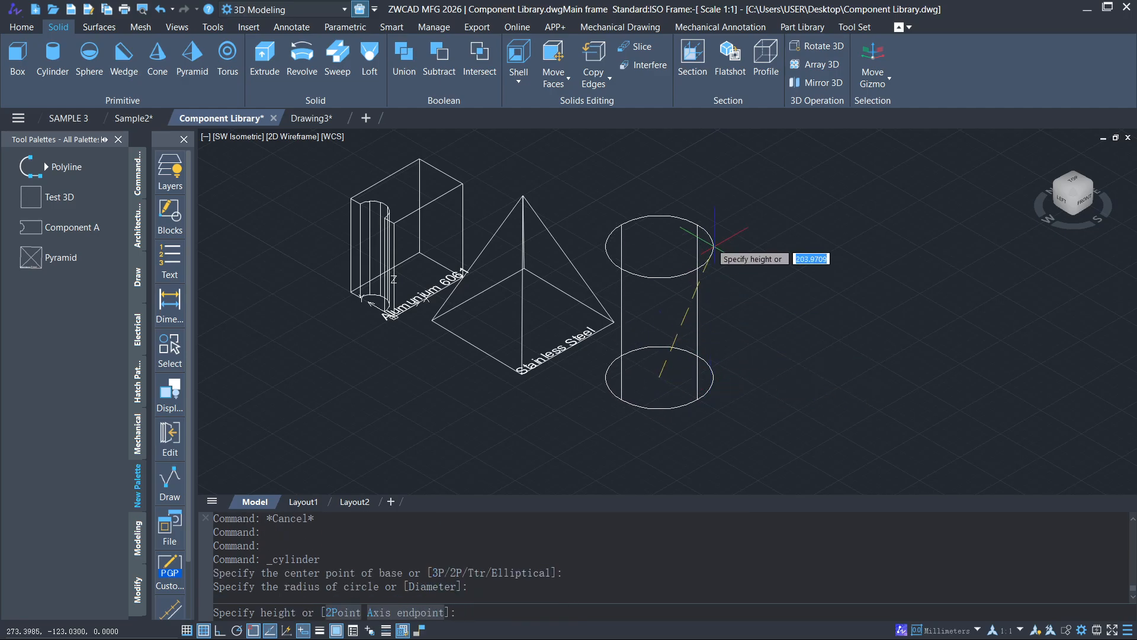
type("200")
key("Return")
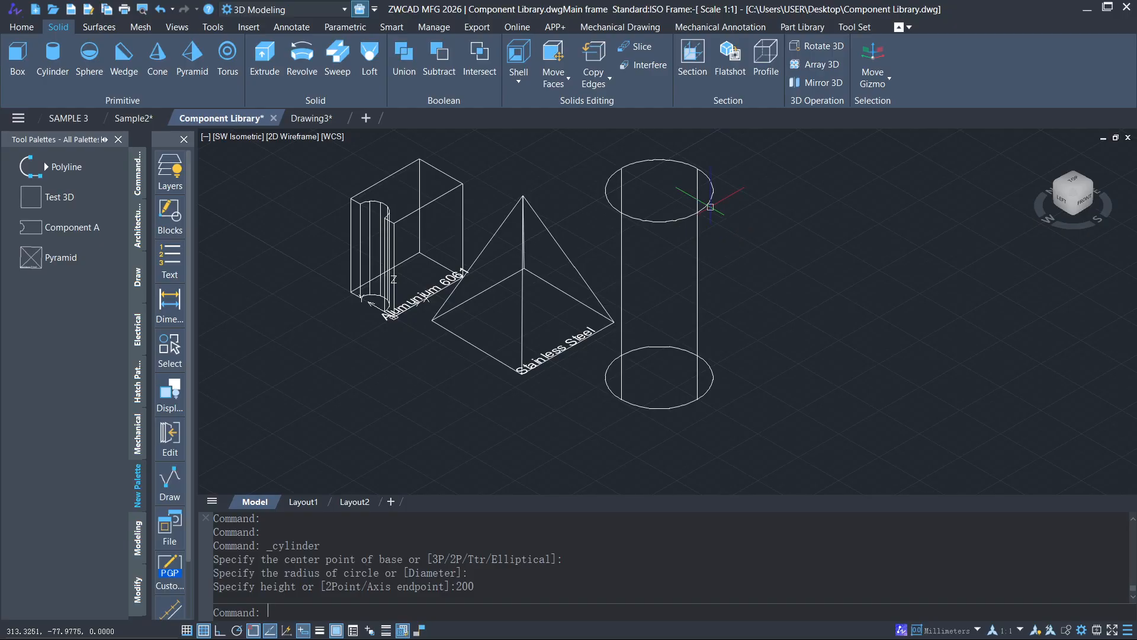
left_click(258, 27)
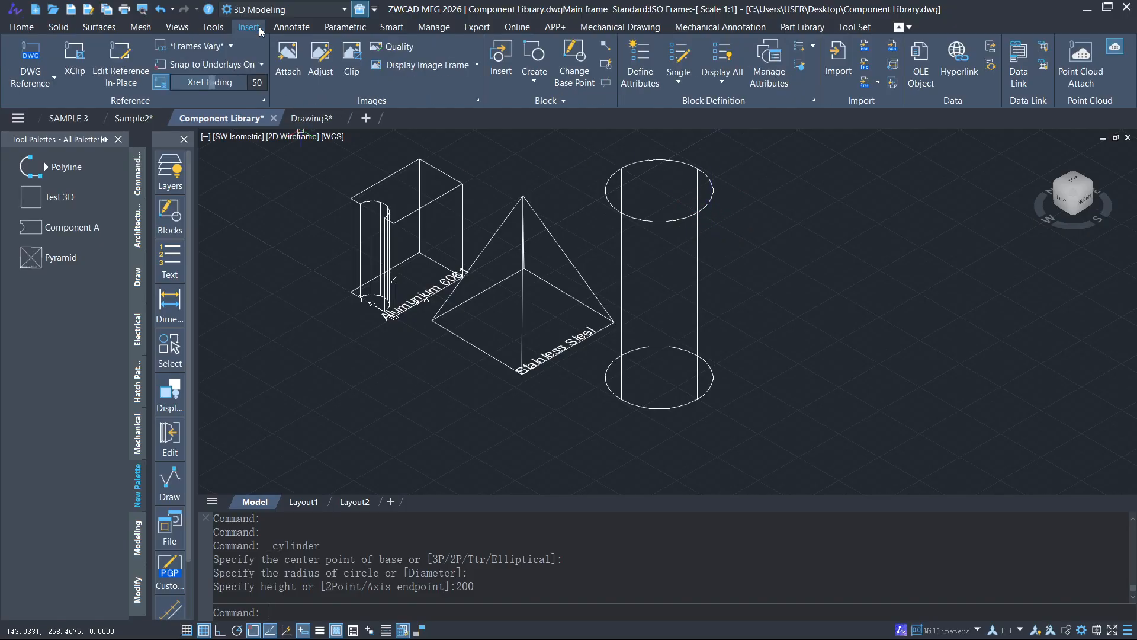
left_click(637, 53)
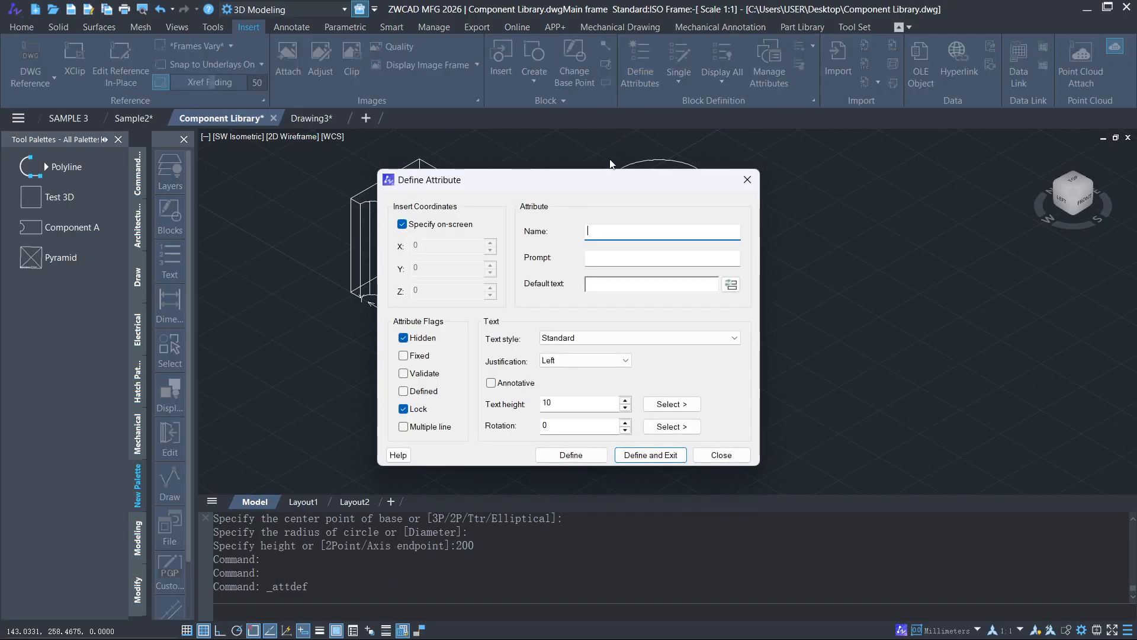
left_click_drag(602, 180, 914, 242)
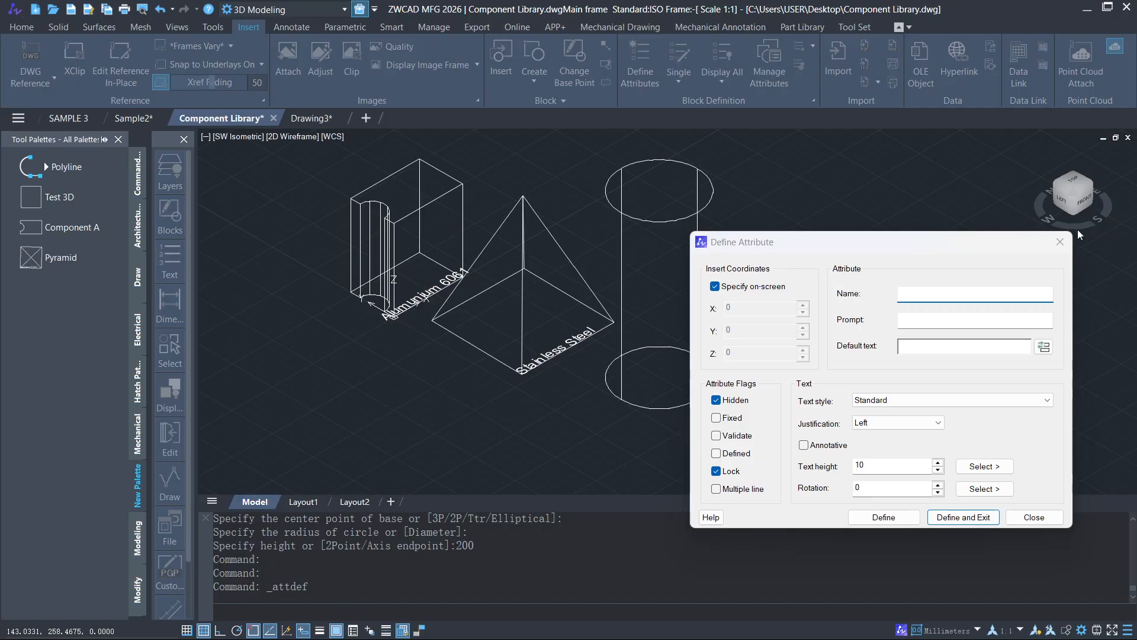
key("Escape")
Review the MATERIAL column of the Bill Of Material table in Drawing3.
left_click(301, 118)
left_click(661, 320)
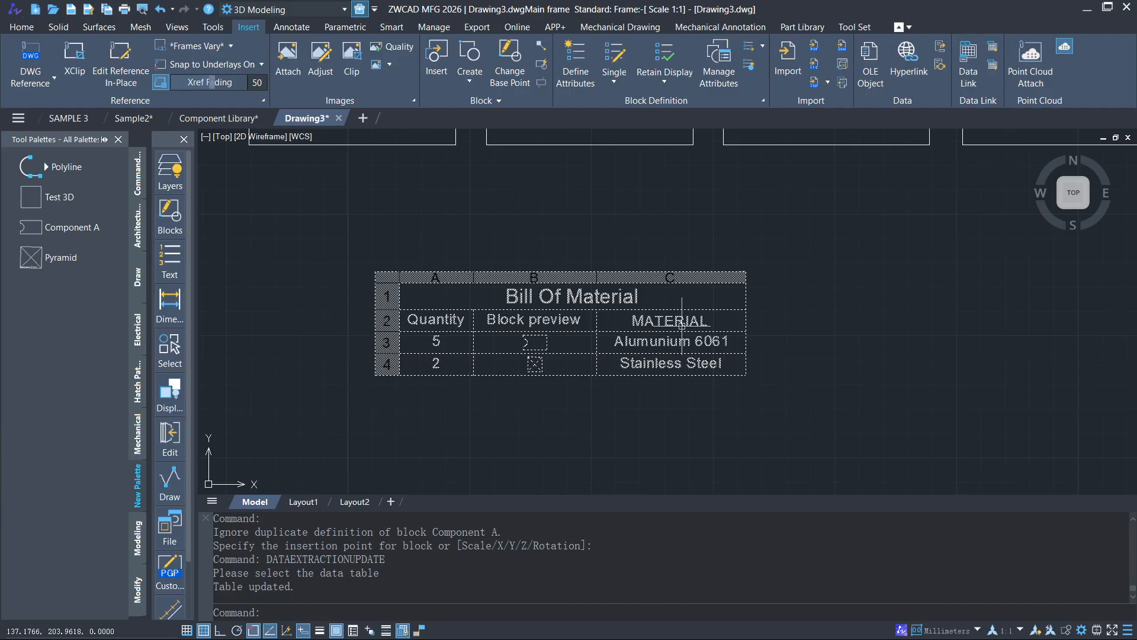
scroll(662, 318, "up", 2)
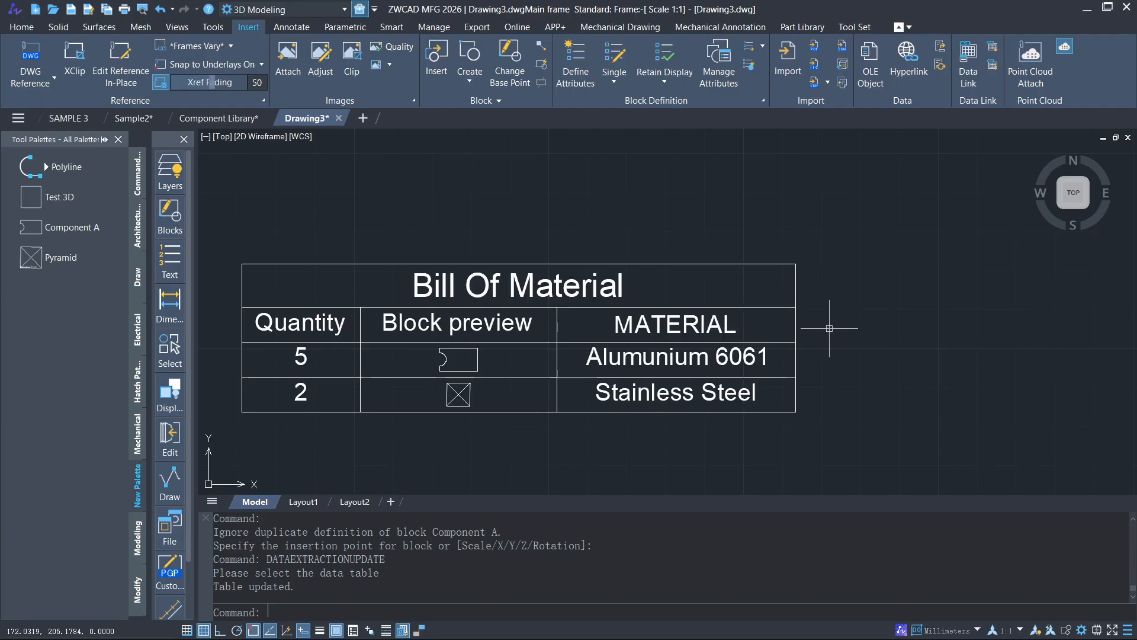
Inspect the MATERIAL attributes of the pyramid and Component A blocks in the Component Library drawing.
left_click(236, 118)
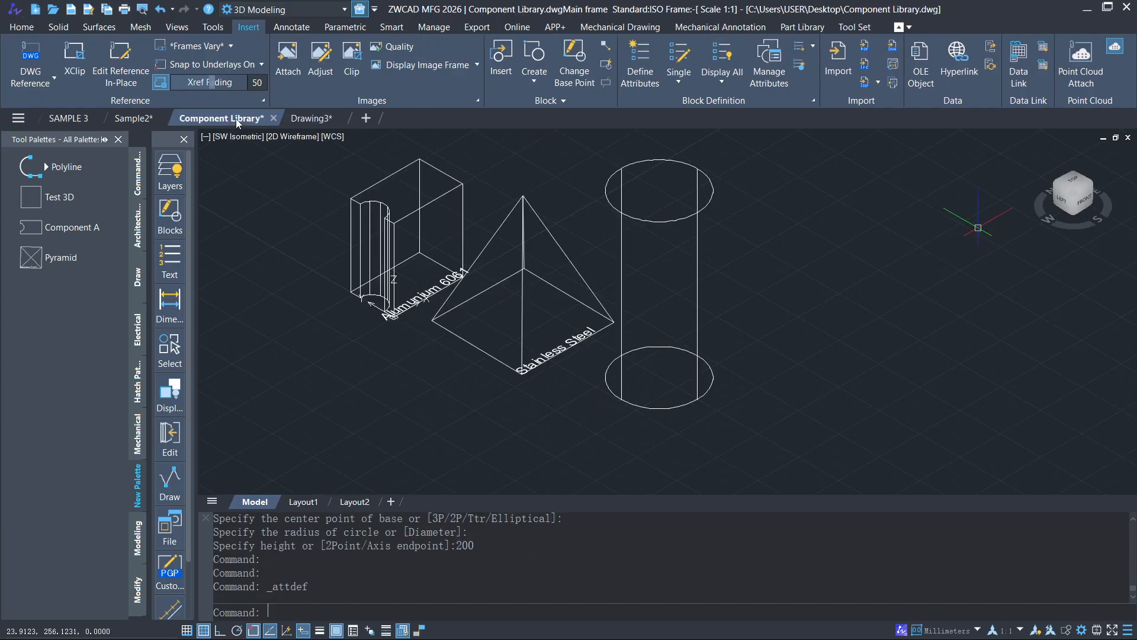
double_click(522, 292)
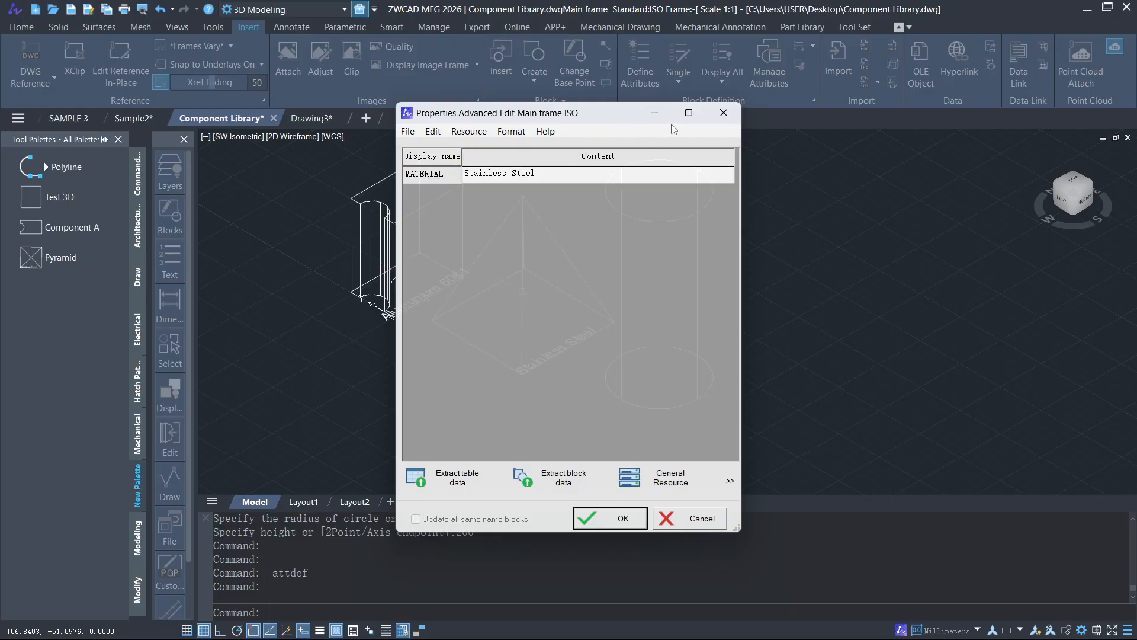
left_click(724, 113)
double_click(423, 200)
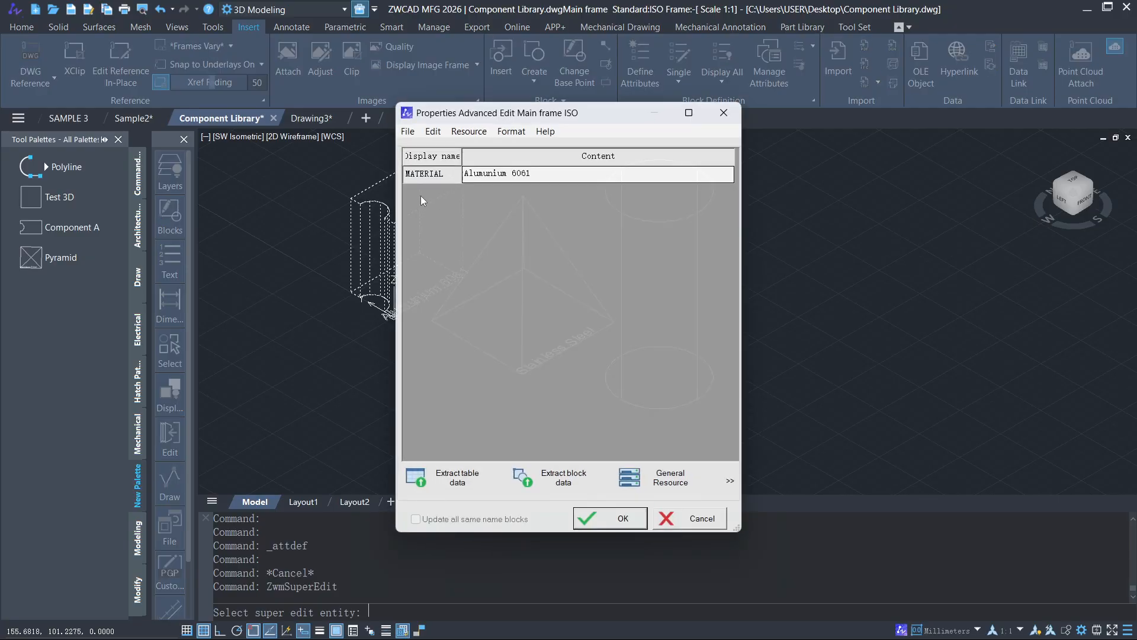
key("Escape")
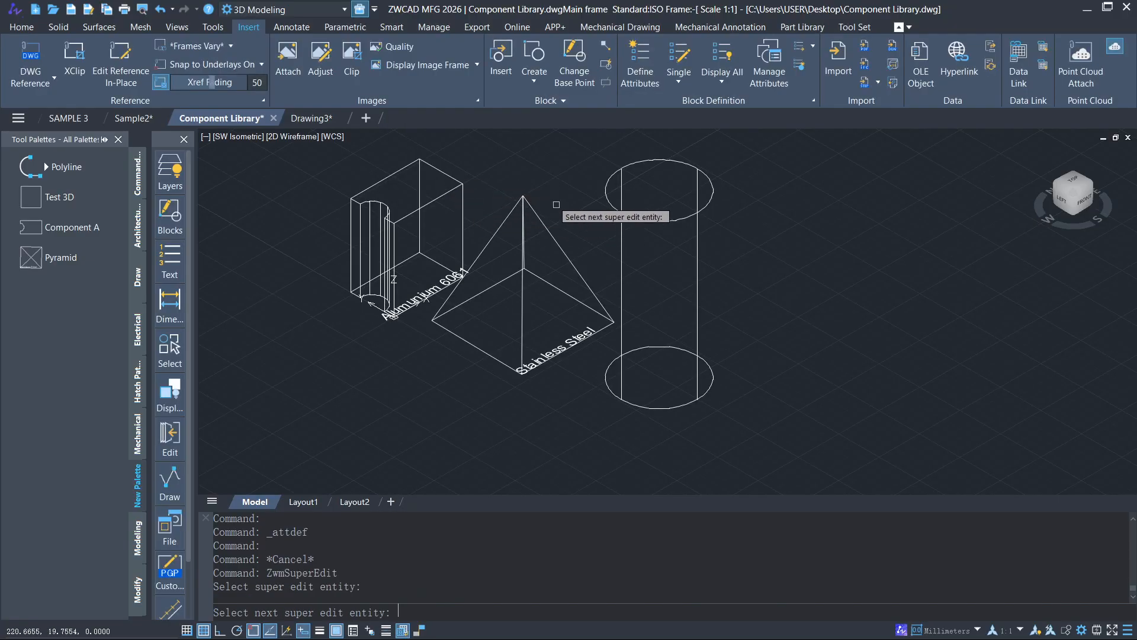
Begin a new attribute definition named MATERIAL with the prompt "please input your material".
key("Escape")
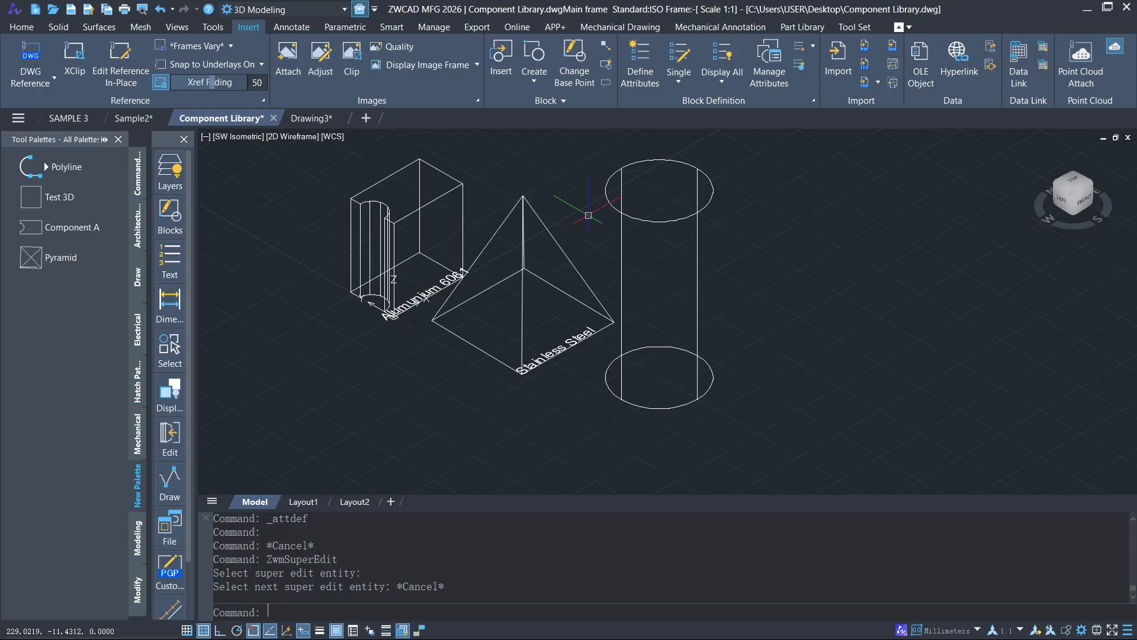
left_click(634, 86)
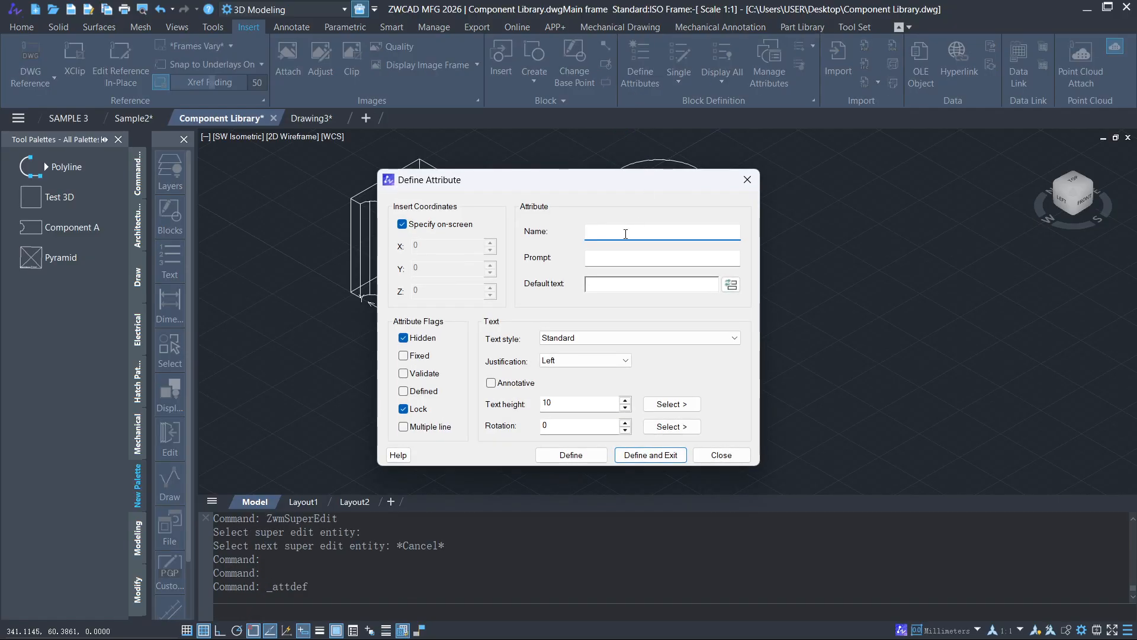
type("MATERIAL")
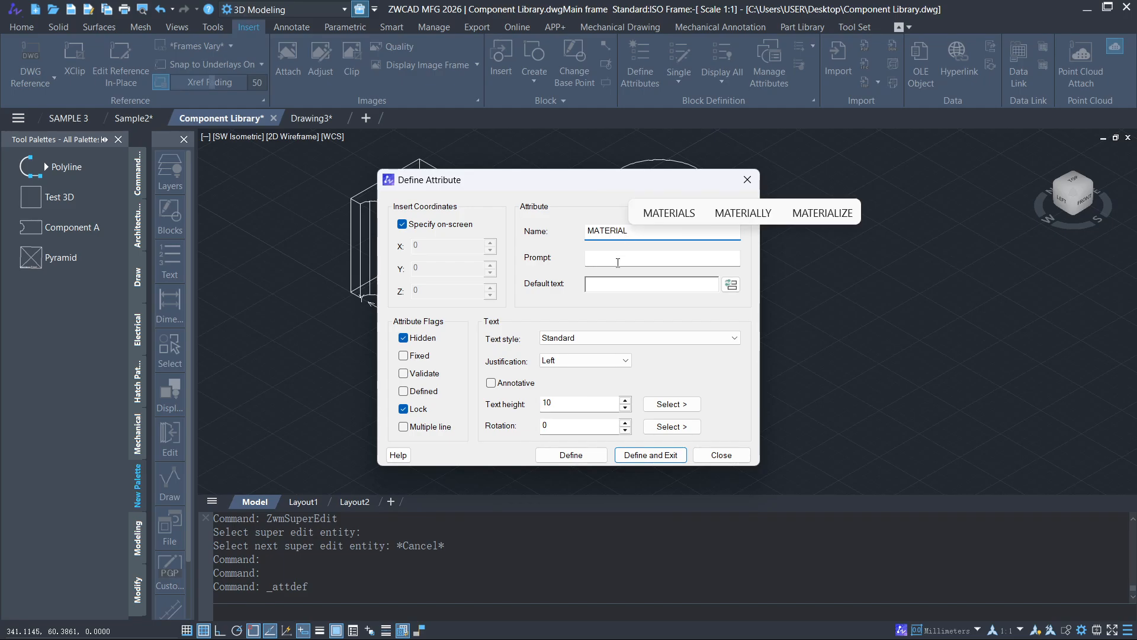
left_click(618, 262)
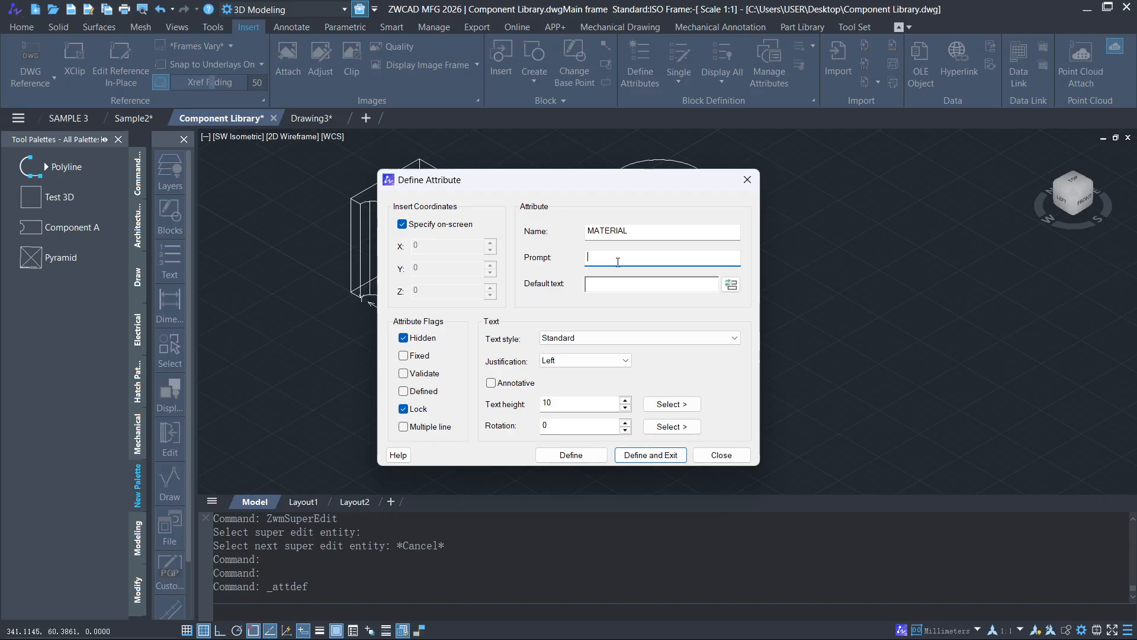
type("please input your material")
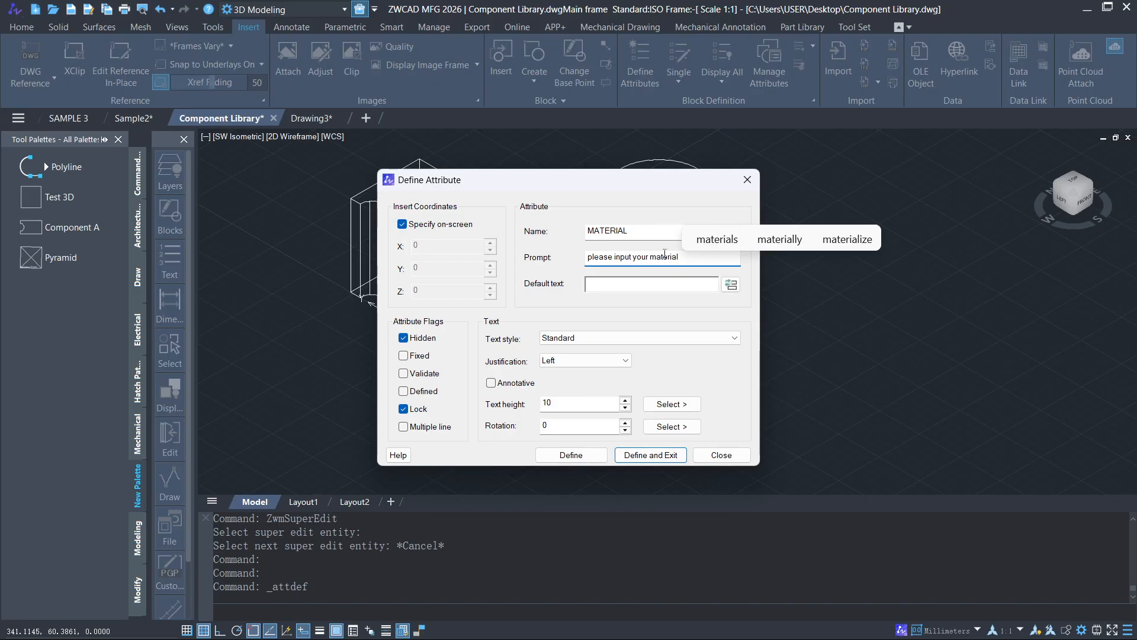
right_click(593, 259)
key("Escape")
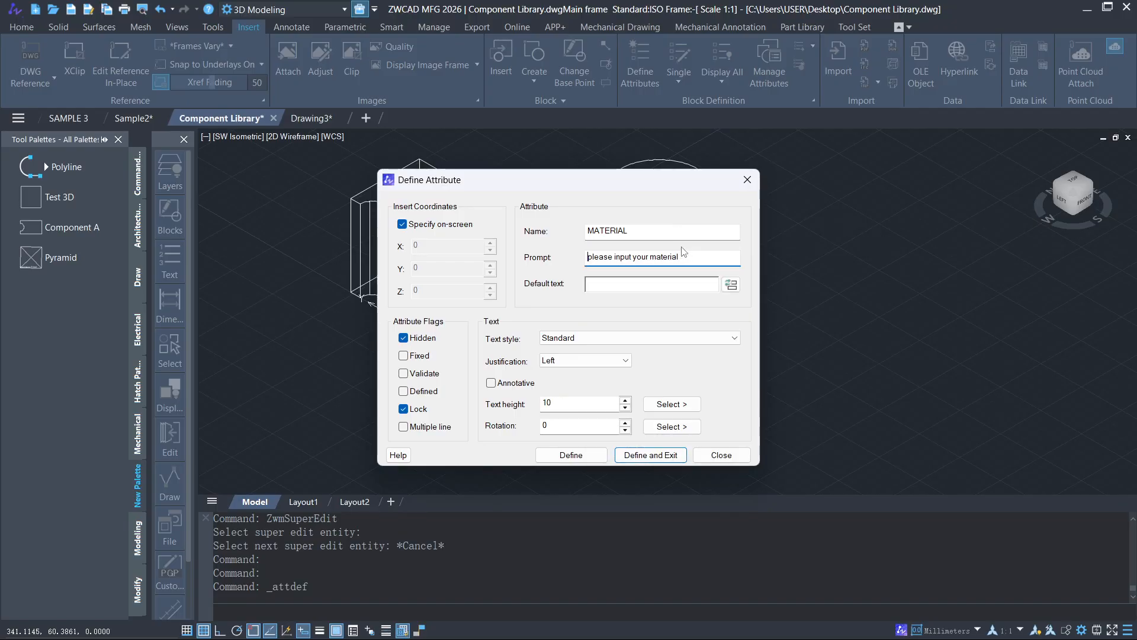
mouse_move(583, 184)
left_mouse_down()
mouse_move(643, 184)
mouse_move(926, 266)
left_mouse_up()
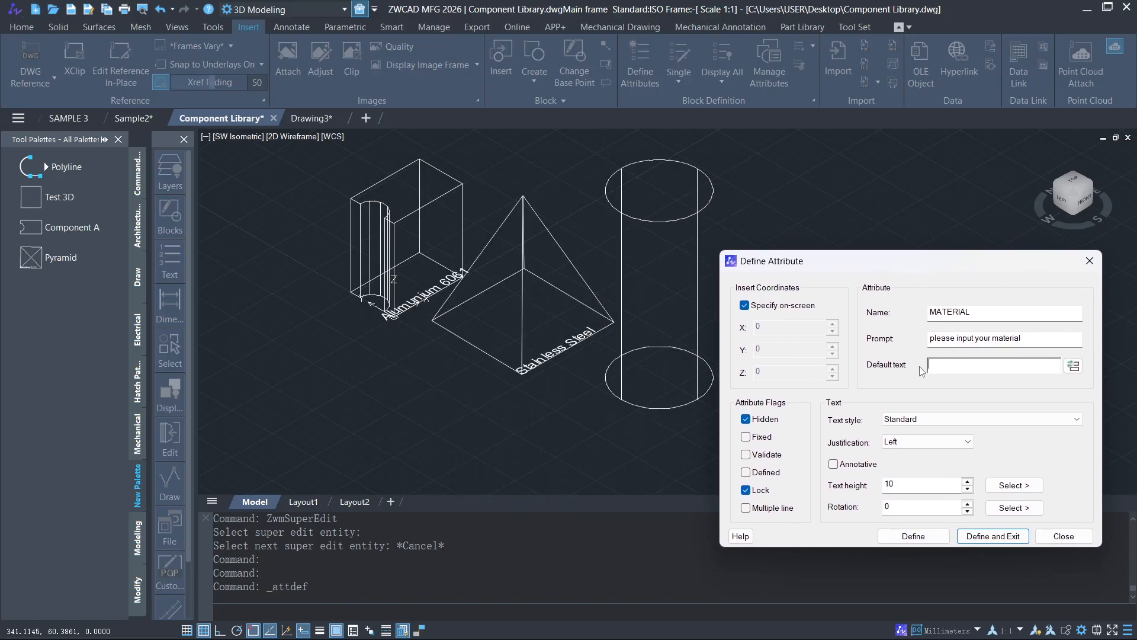
Set the attribute's default text to High Speed Steel and place it at the centre of the cylinder's base.
left_click(951, 370)
type("igh Speed Steel")
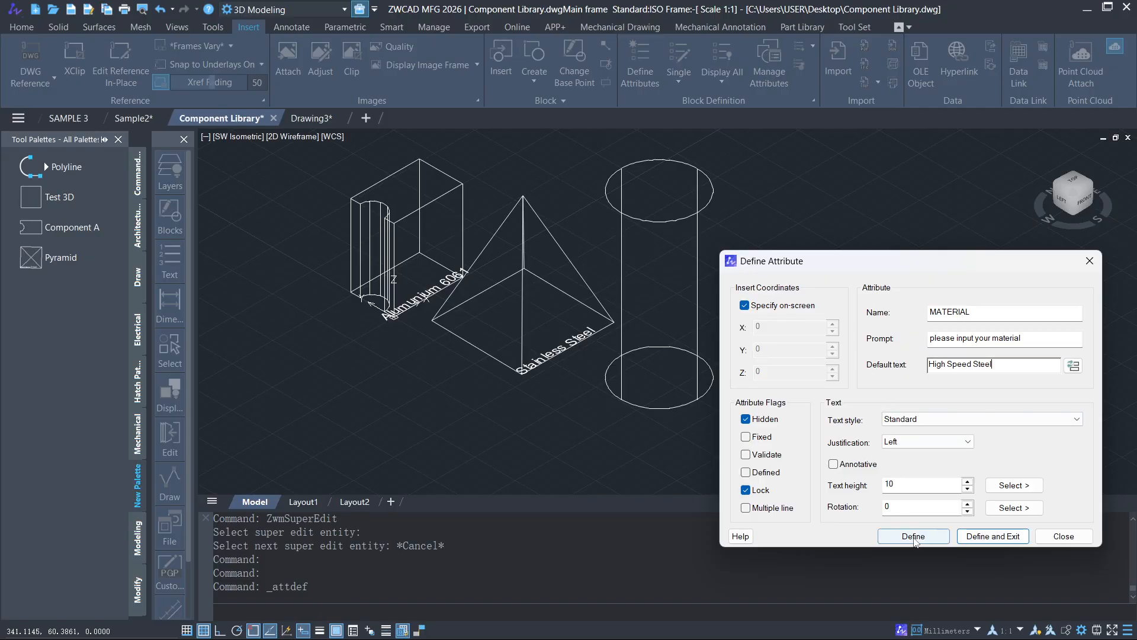
left_click(992, 536)
left_click(659, 376)
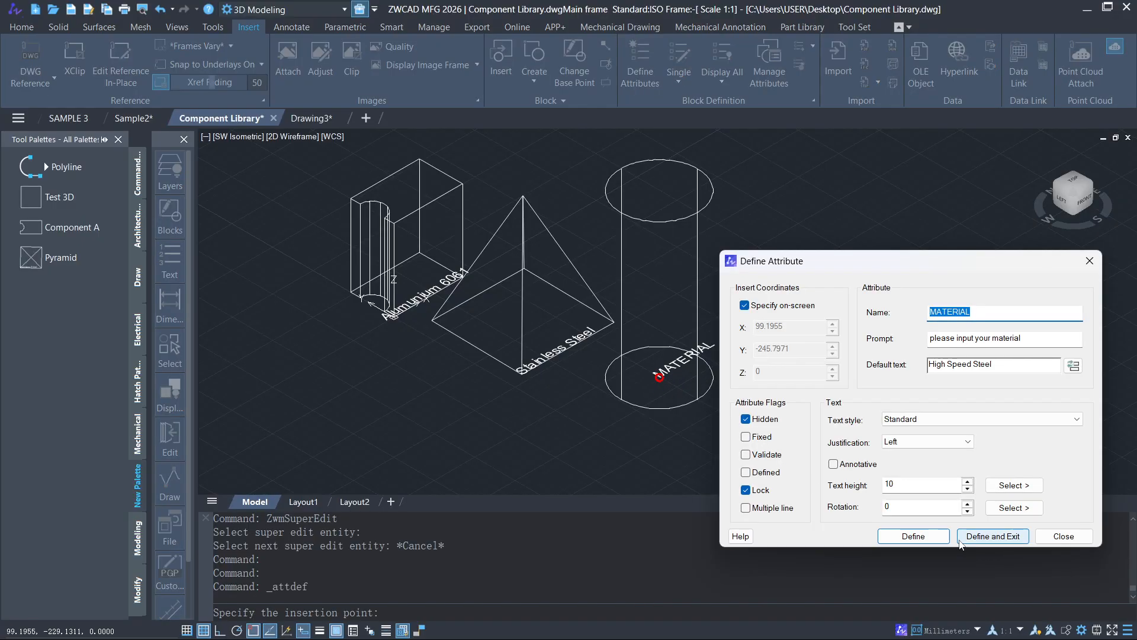
left_click(983, 536)
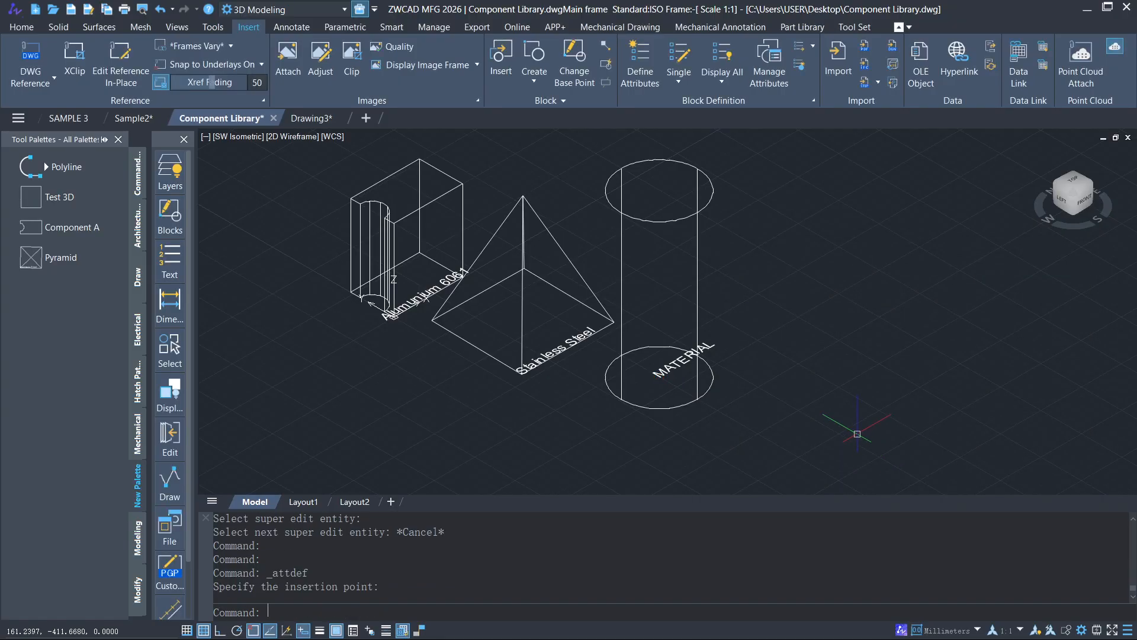
Start a block definition with the MATERIAL attribute and the cylinder as its entities.
type("B")
key("Return")
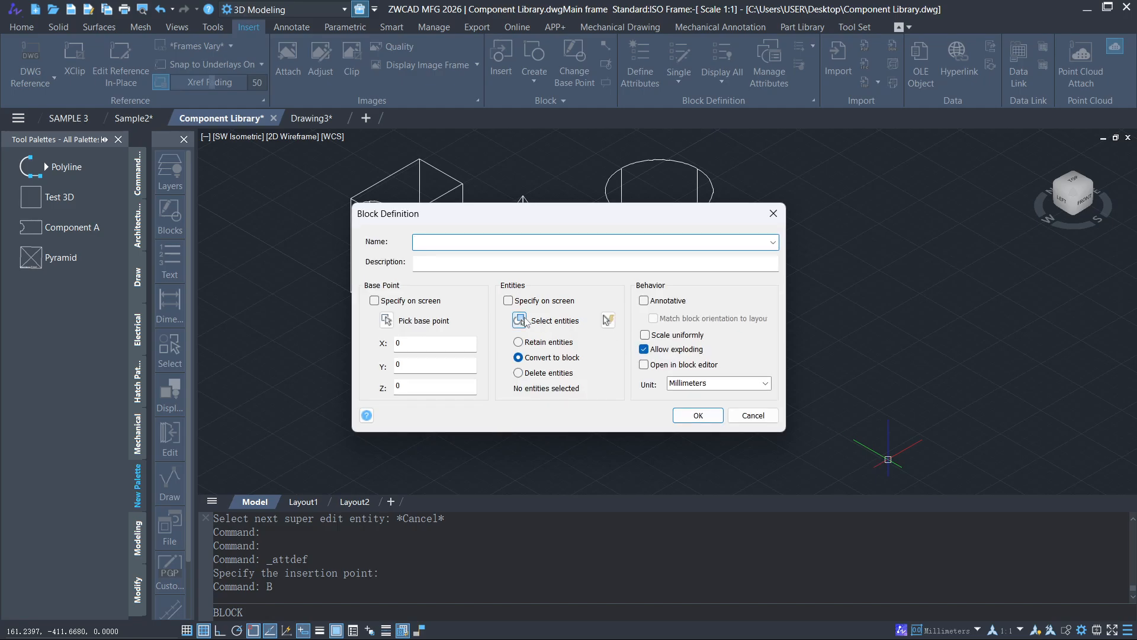
left_click(520, 320)
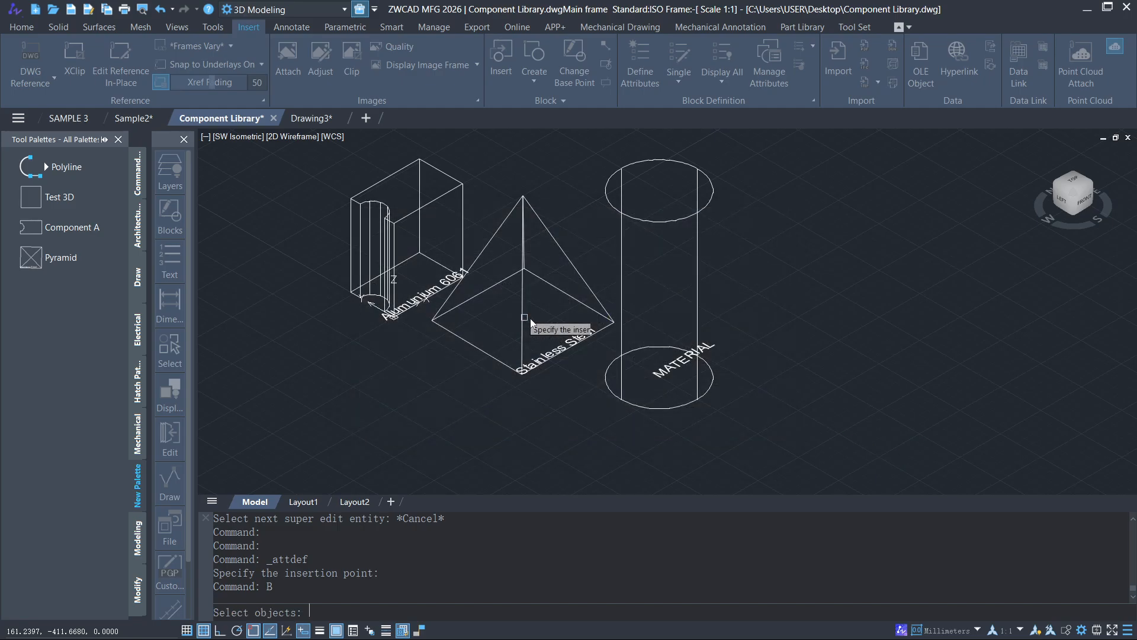
left_click(716, 345)
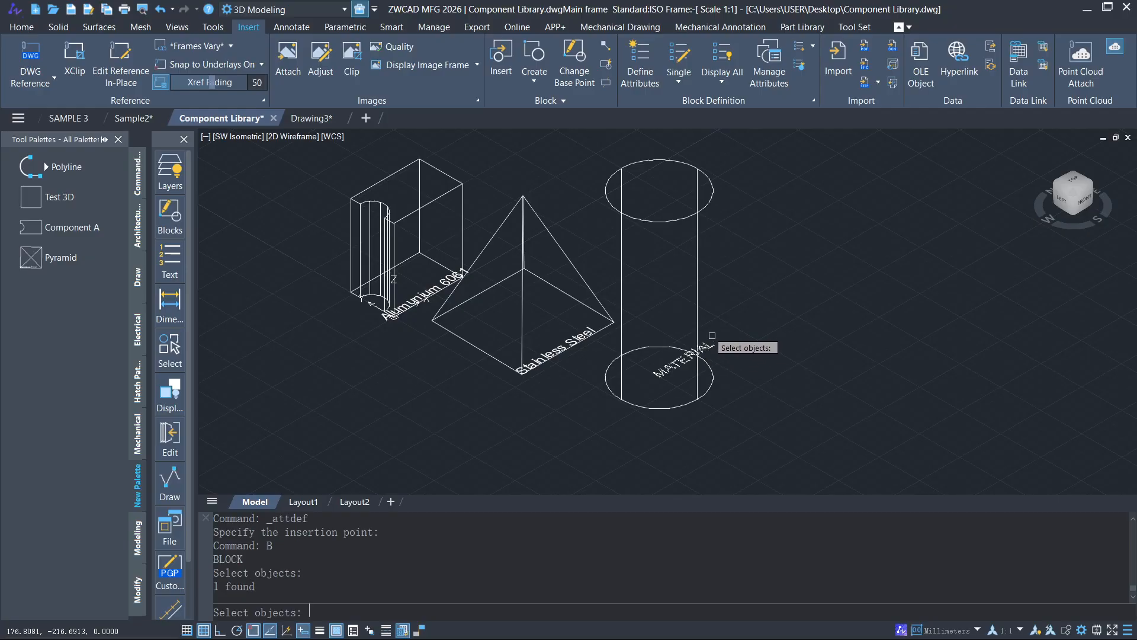
left_click(698, 320)
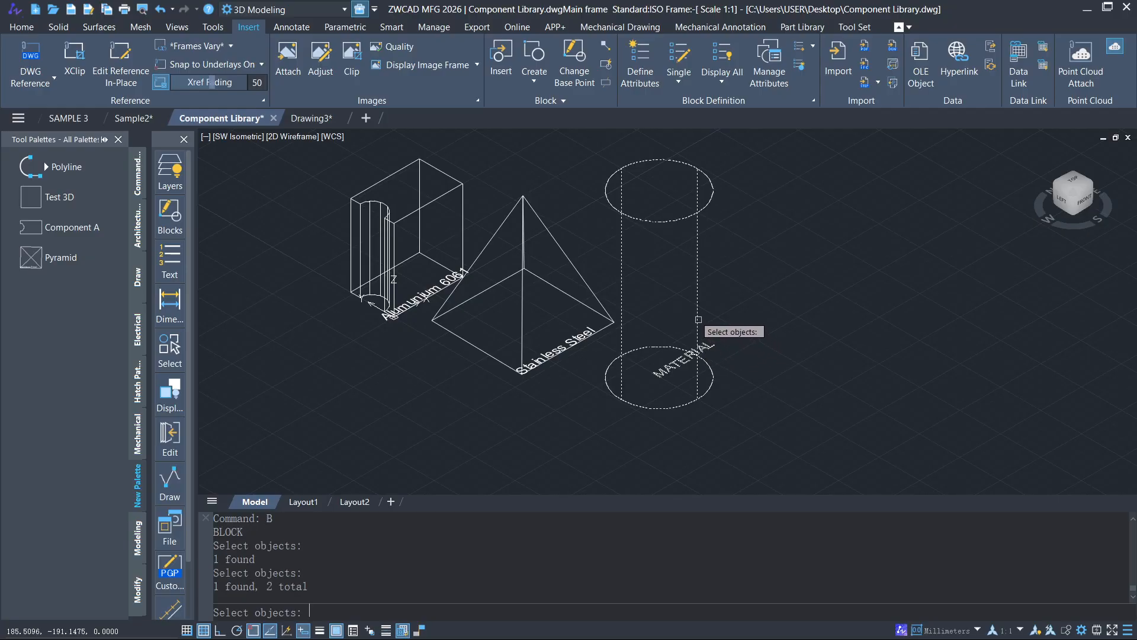
key("Return")
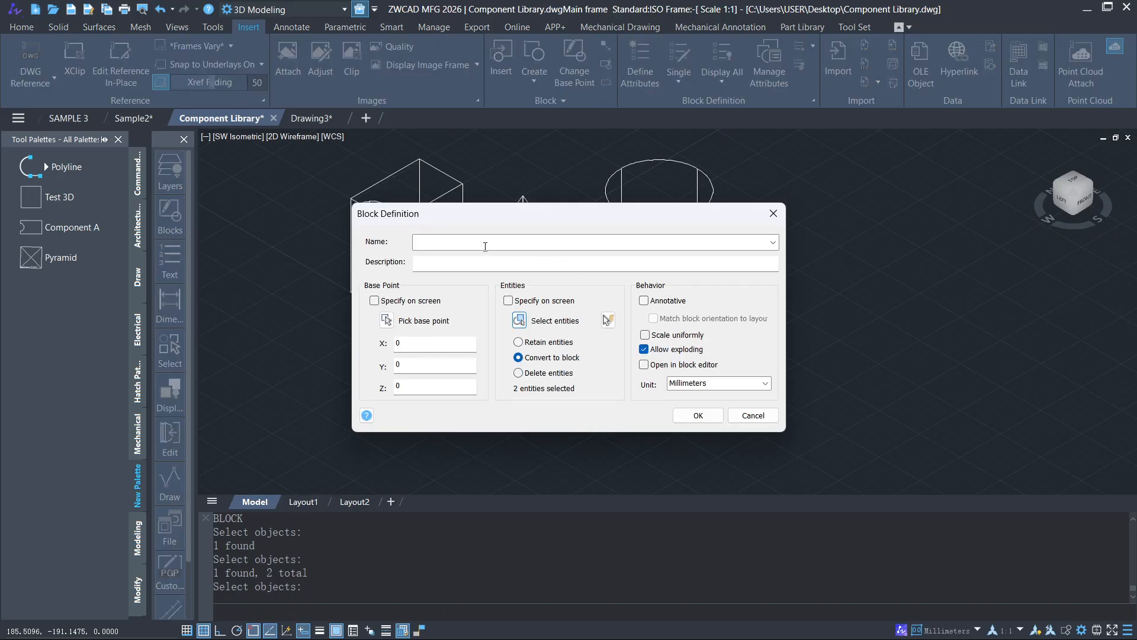
Name the block Cylinder, set its base point on the cylinder's bottom edge, and create it with High Speed Steel as the material.
left_click(485, 246)
left_click_drag(490, 217, 667, 305)
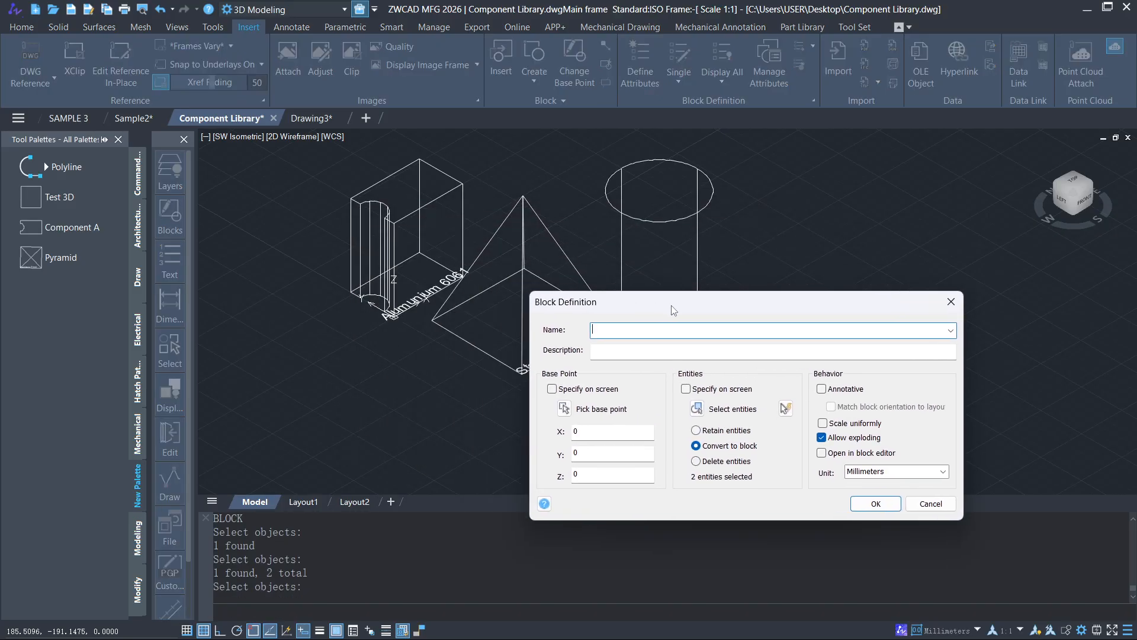
type("Cylinder")
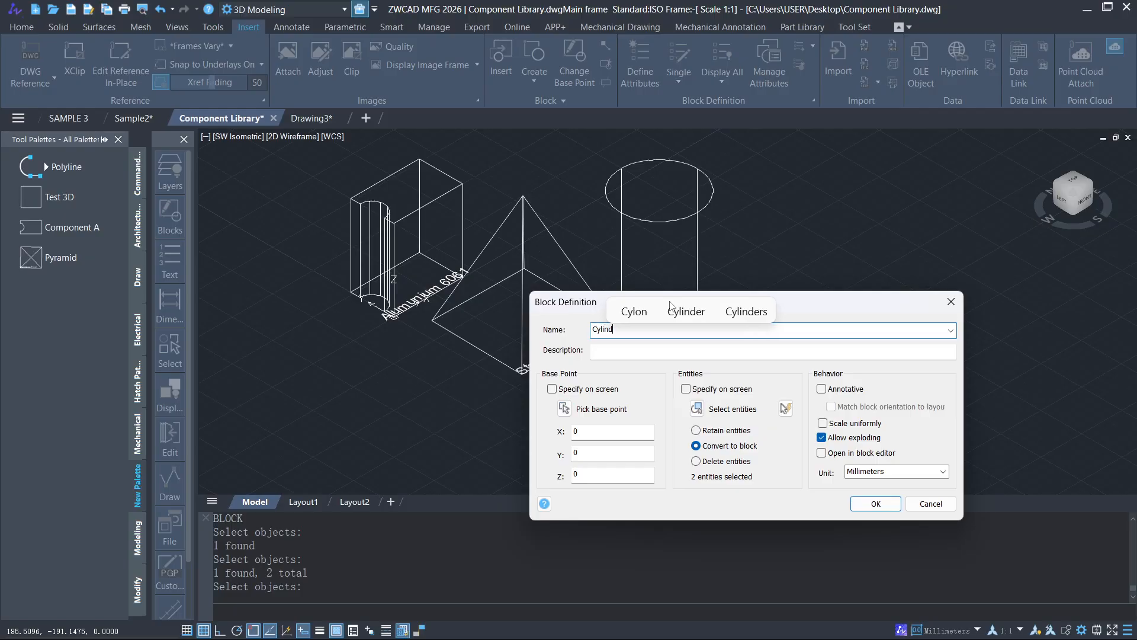
left_click(564, 408)
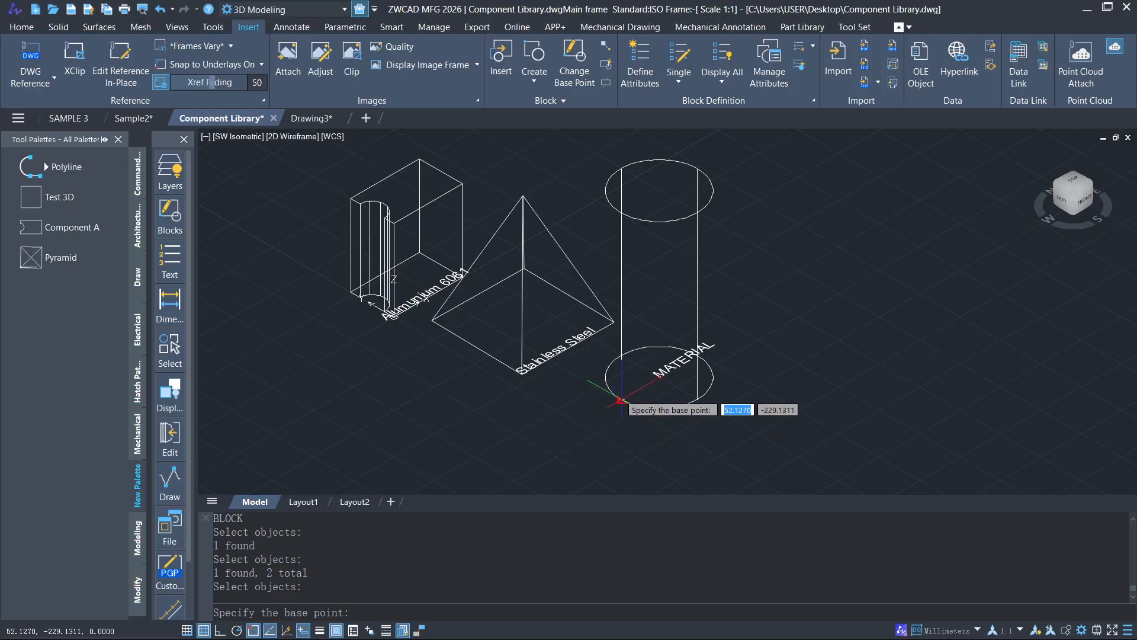
left_click(620, 401)
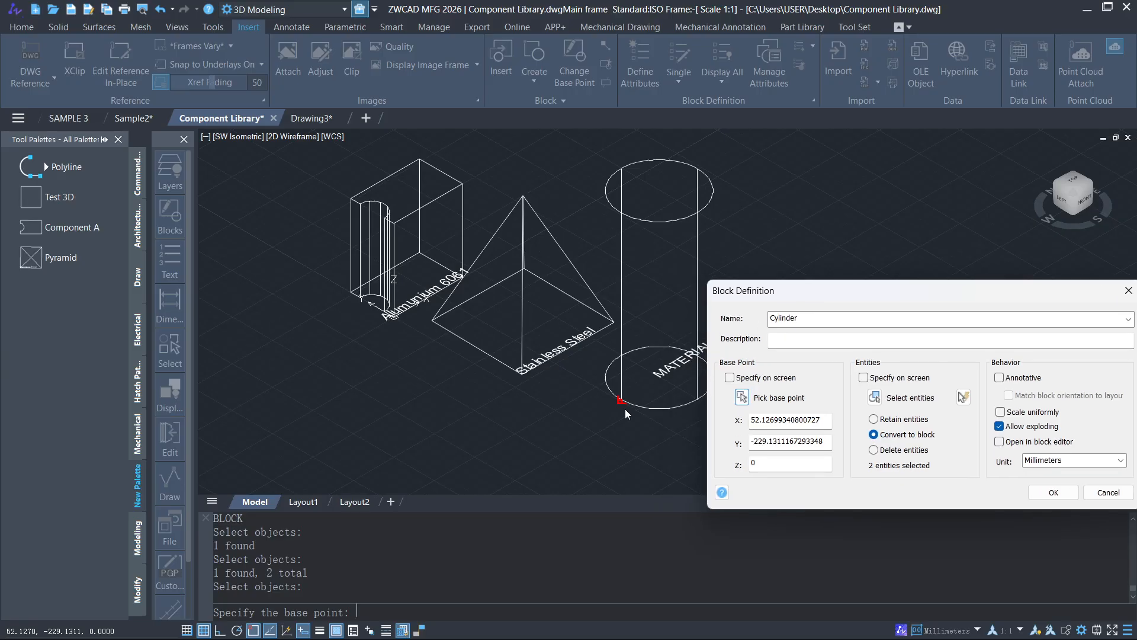
left_click_drag(858, 296, 610, 297)
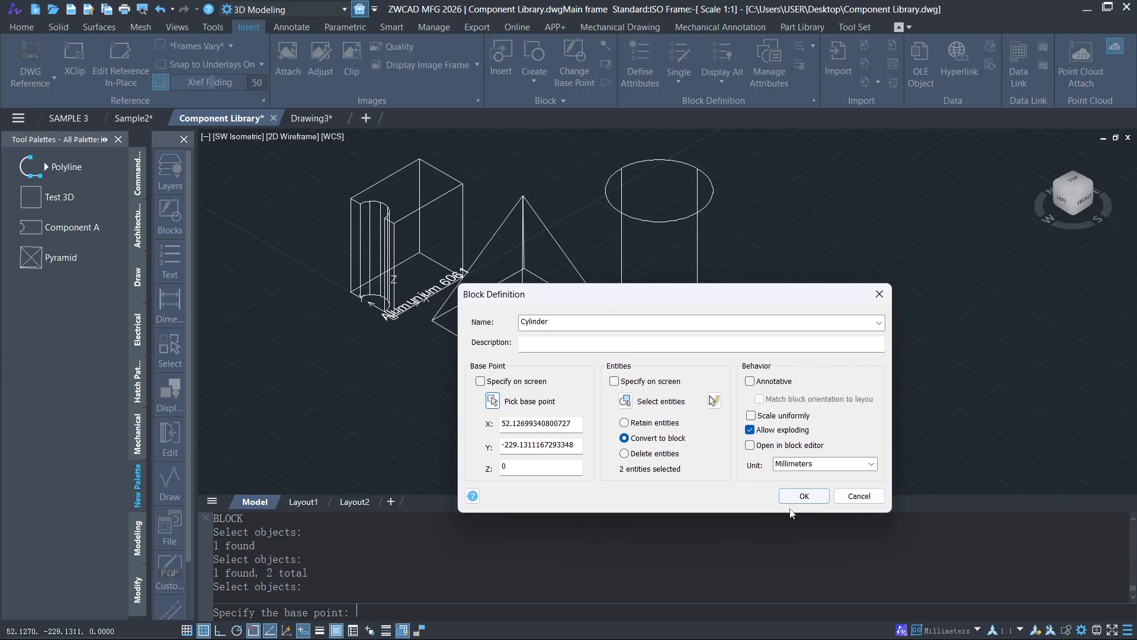
left_click(800, 492)
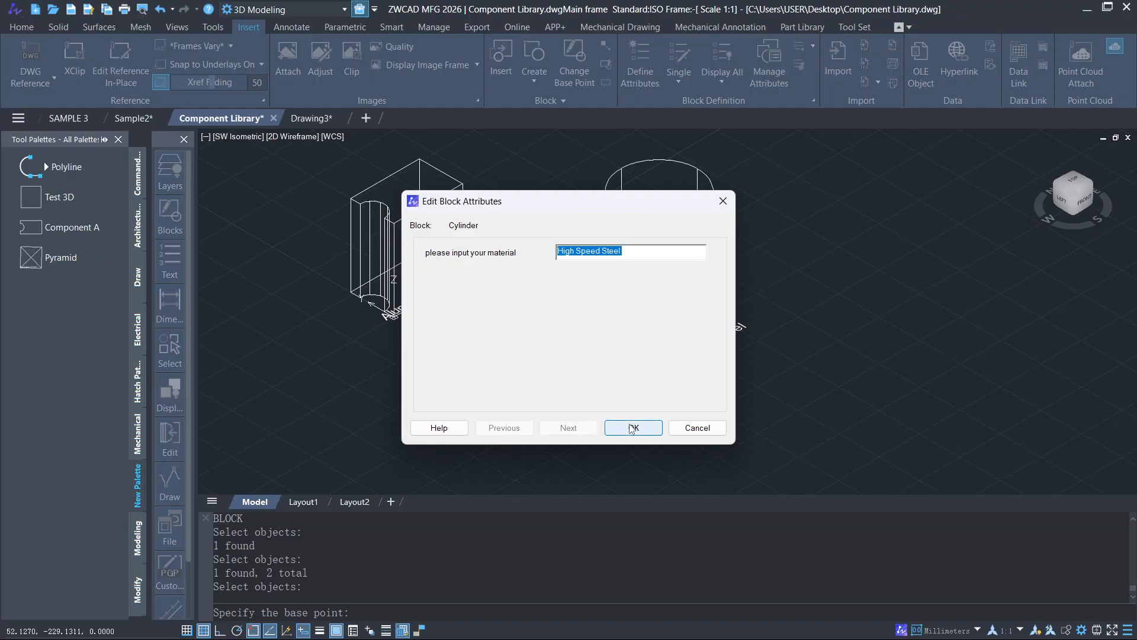
left_click(623, 428)
Try to copy the Cylinder block into the tool palette below Pyramid.
left_click(620, 363)
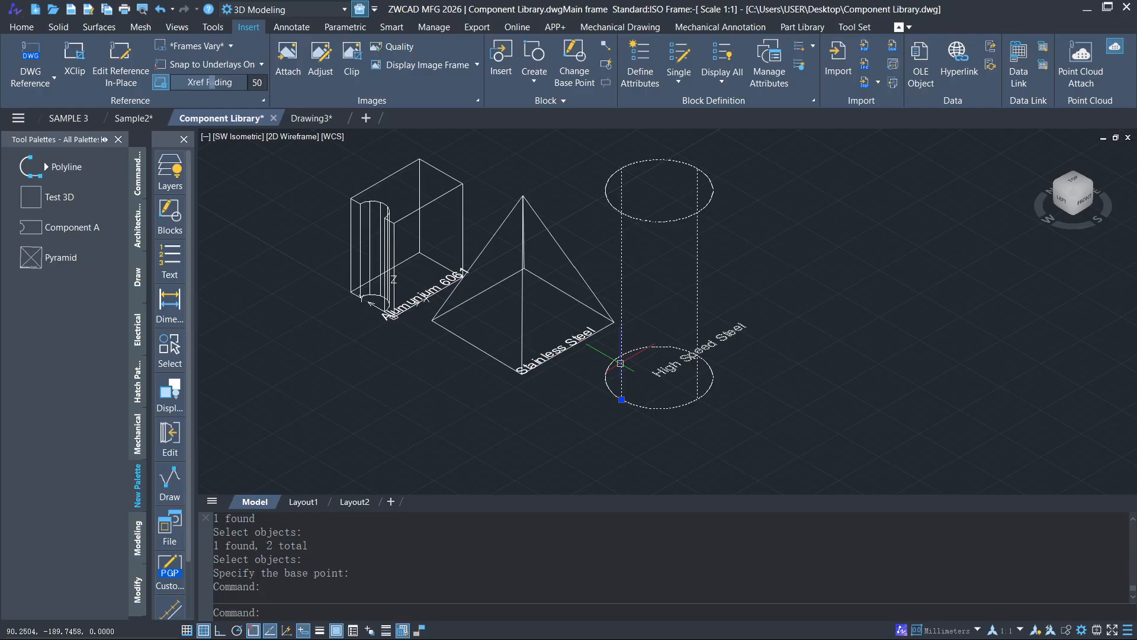
right_click(620, 363)
left_click(807, 283)
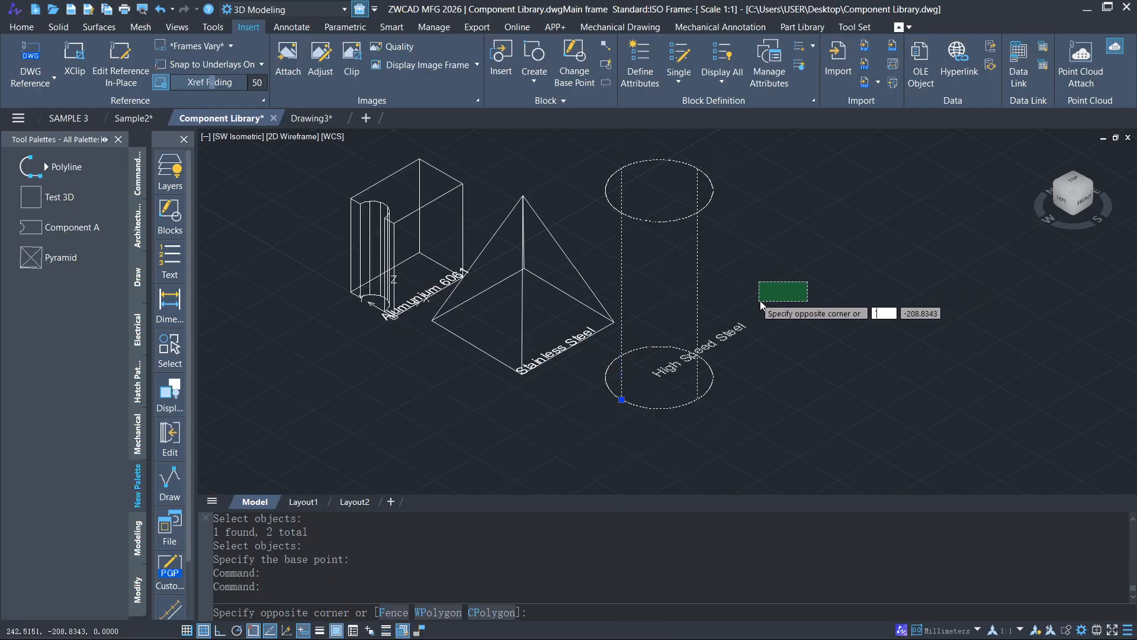
key("Escape")
key("ctrl+c")
key("ctrl+c")
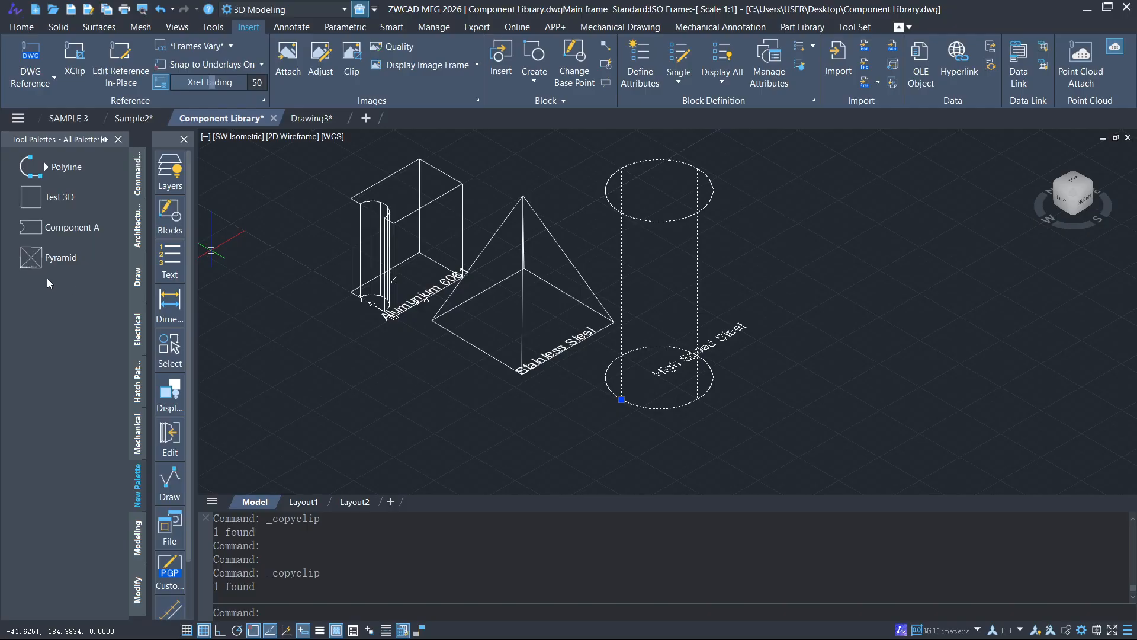
right_click(45, 294)
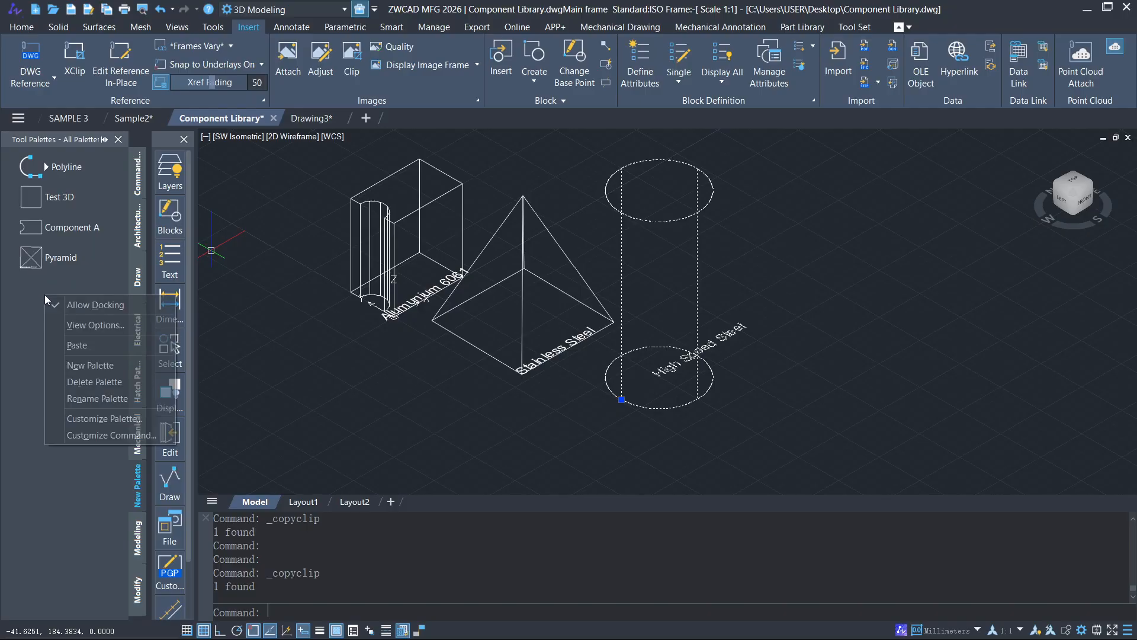
left_click(74, 344)
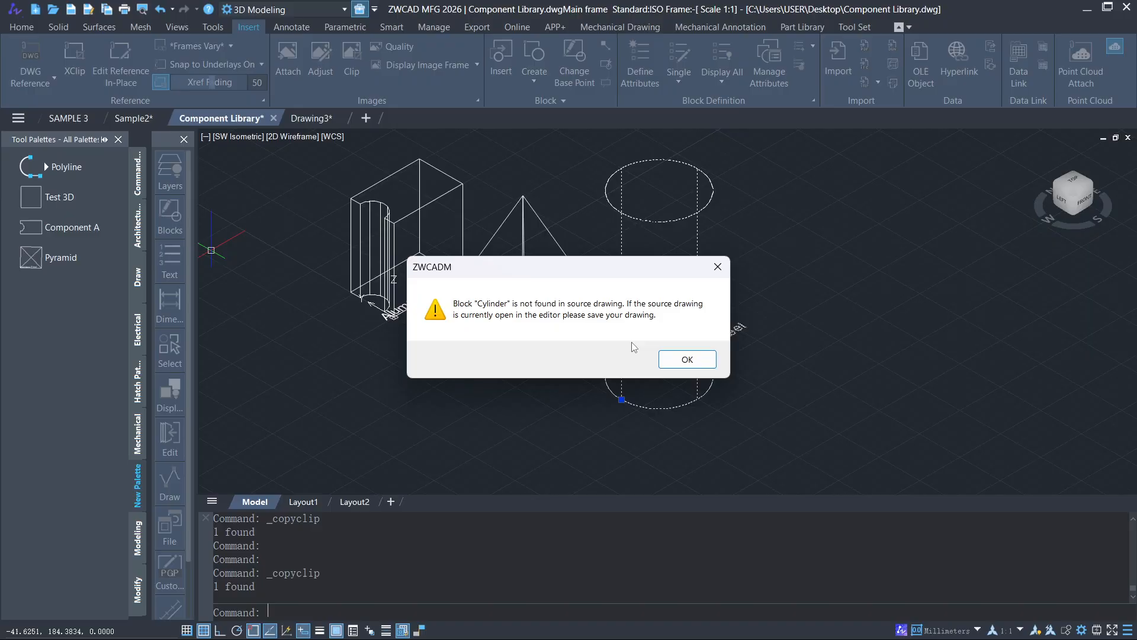
left_click(684, 357)
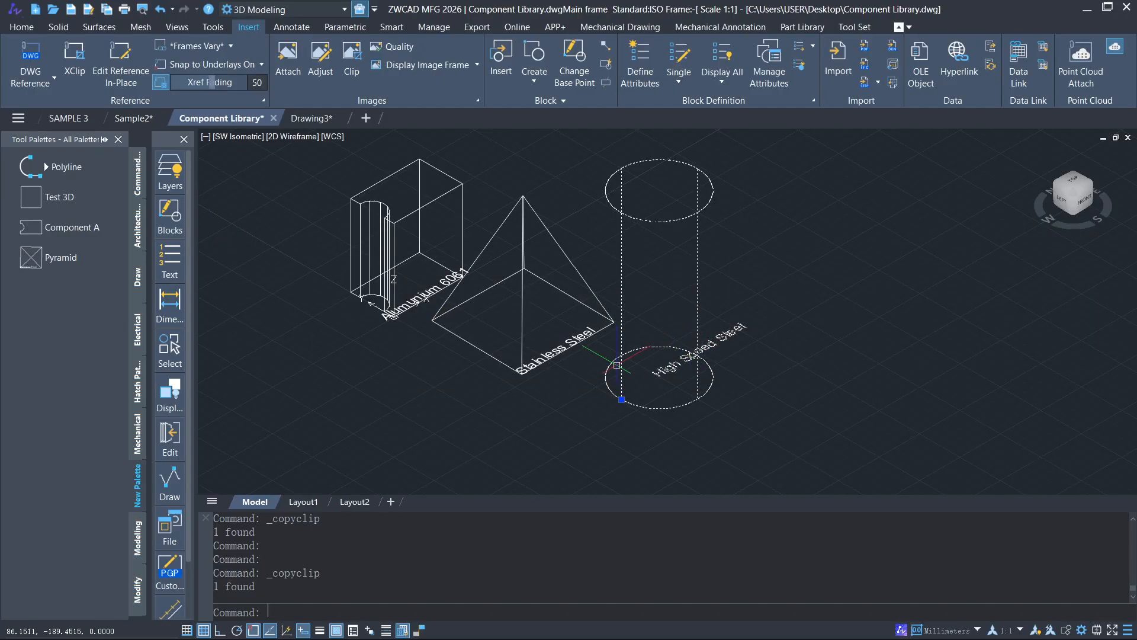
key("Escape")
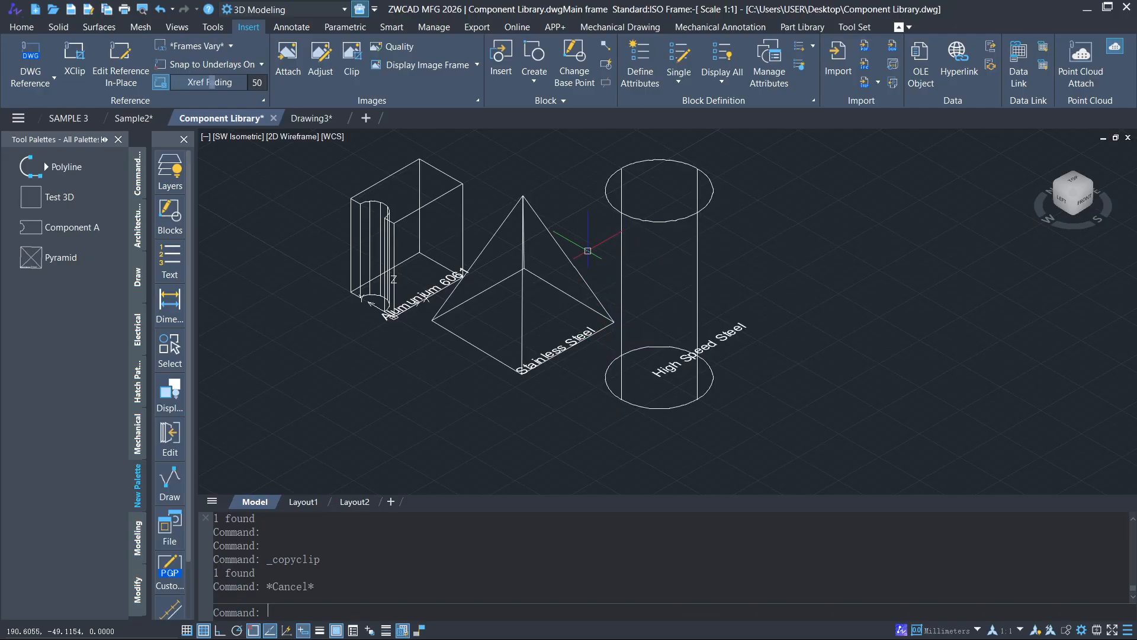
Save the Component Library drawing and copy the Cylinder block into the tool palette below Pyramid.
middle_click_drag(629, 222, 661, 251)
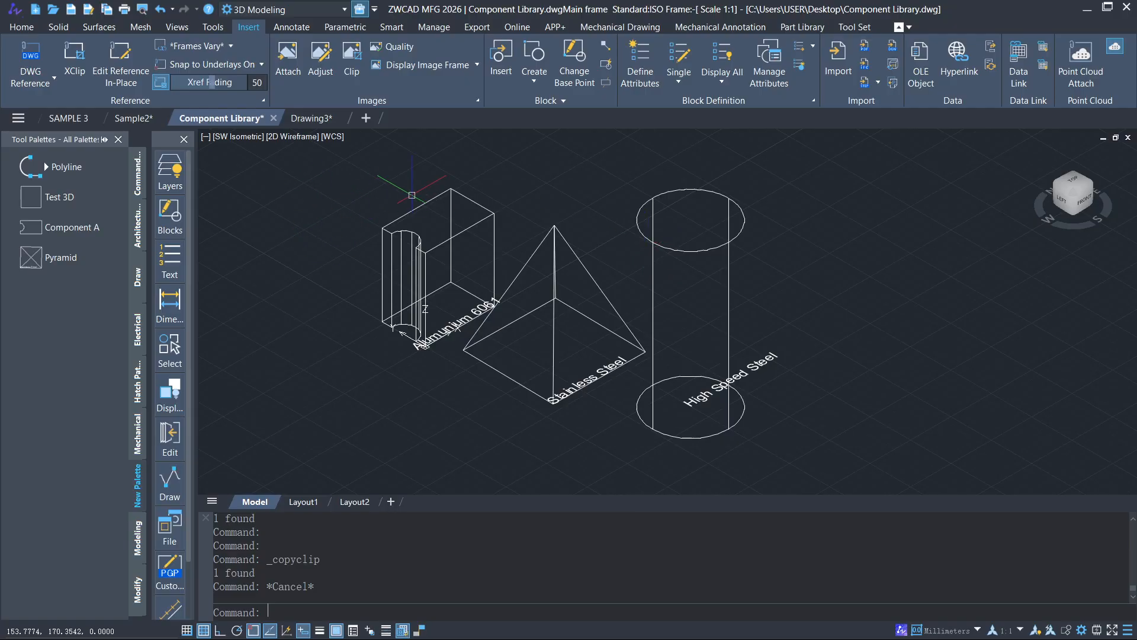
left_click(71, 12)
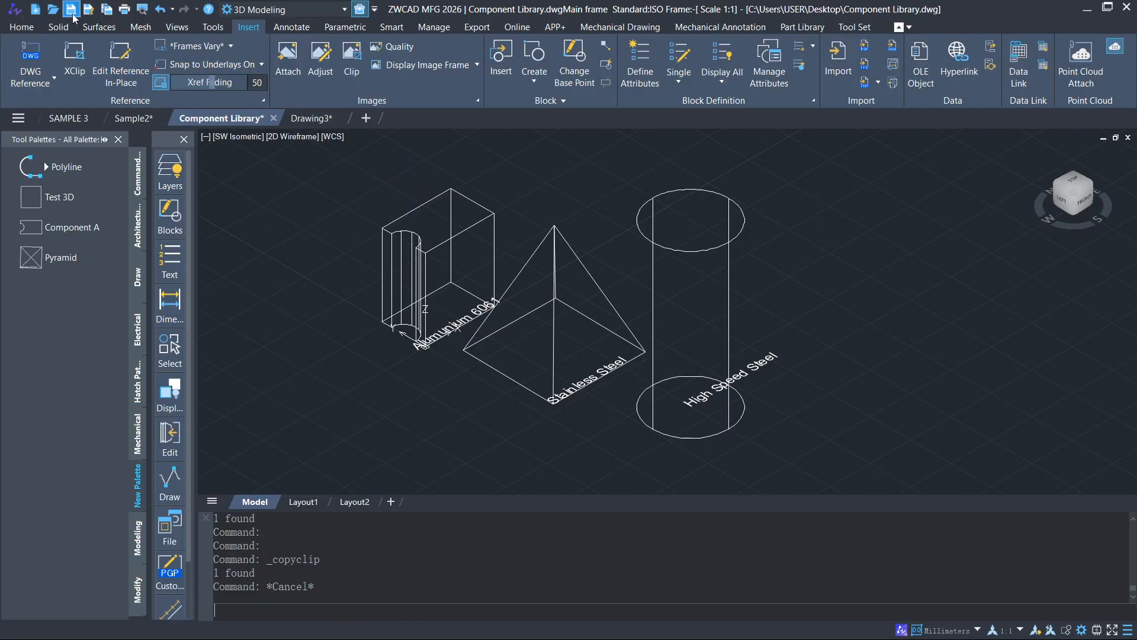
left_click(688, 249)
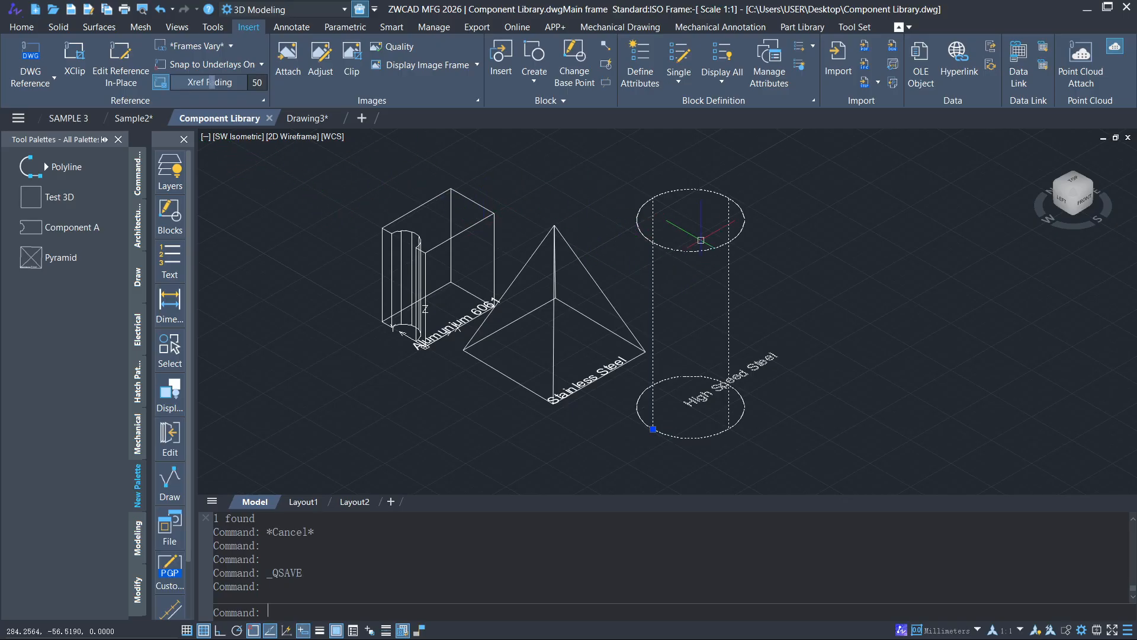
key("ctrl+c")
key("ctrl+c")
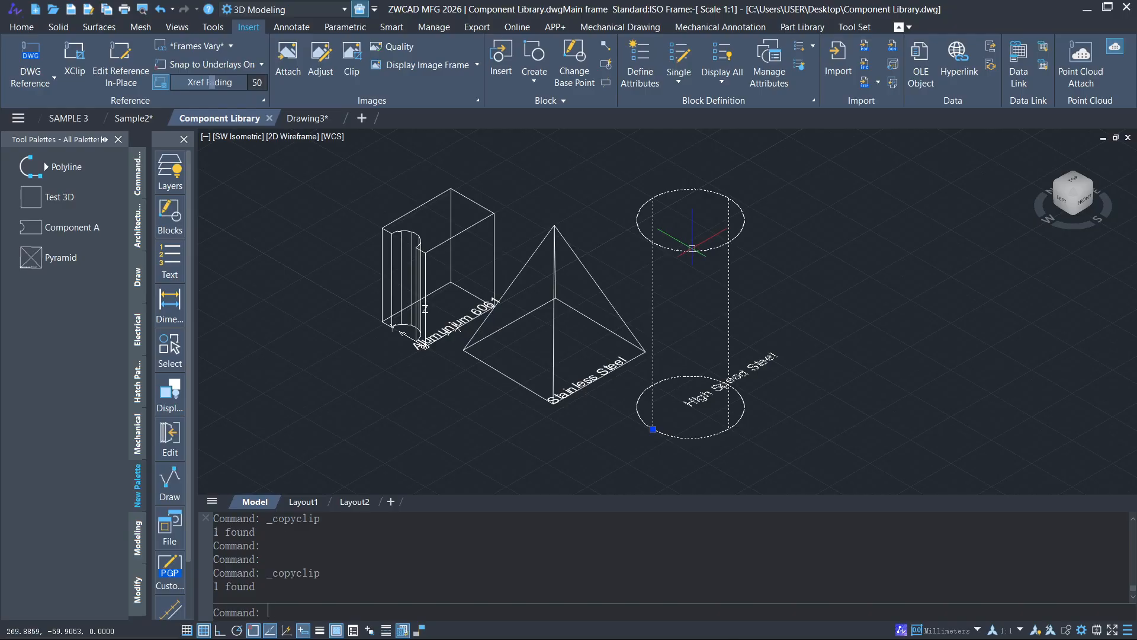
right_click(70, 290)
left_click(95, 330)
right_click(138, 490)
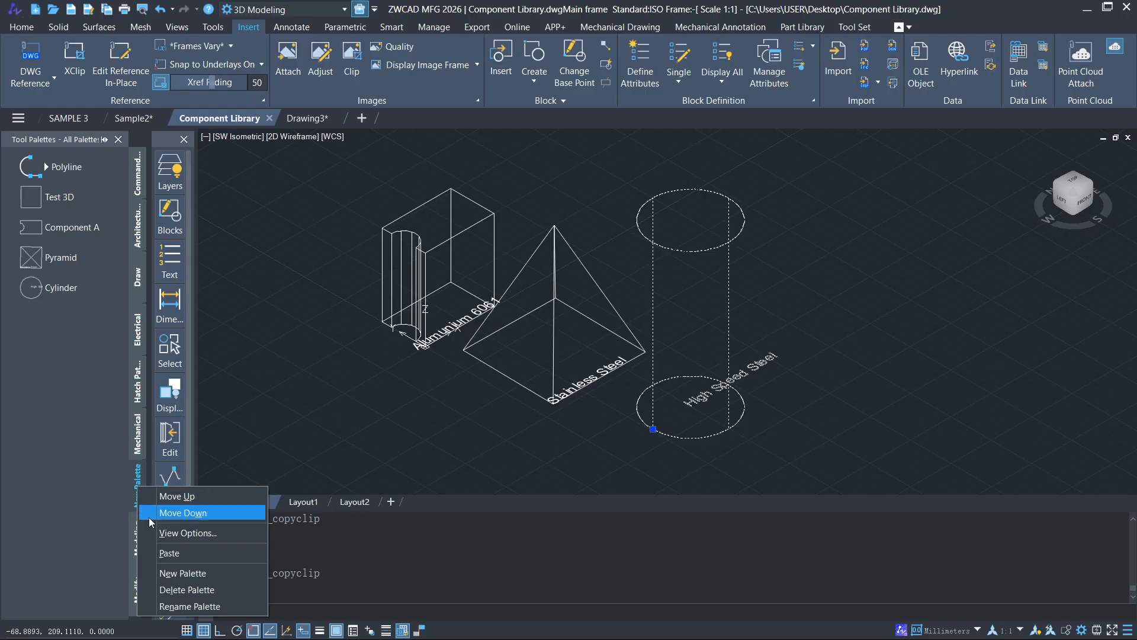
left_click(138, 477)
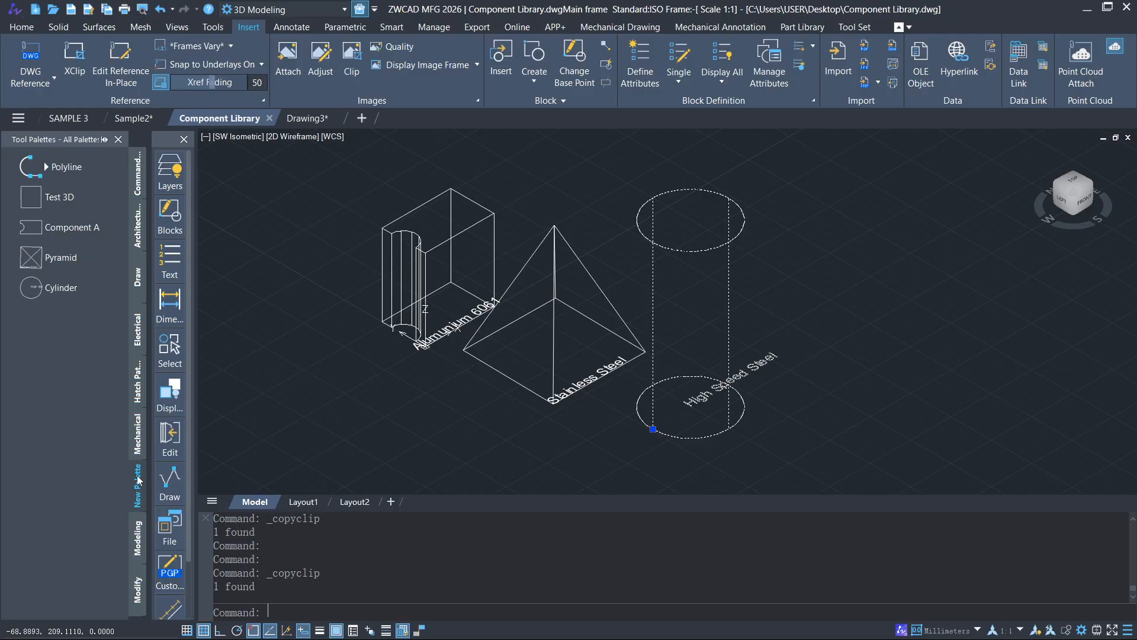
right_click(137, 475)
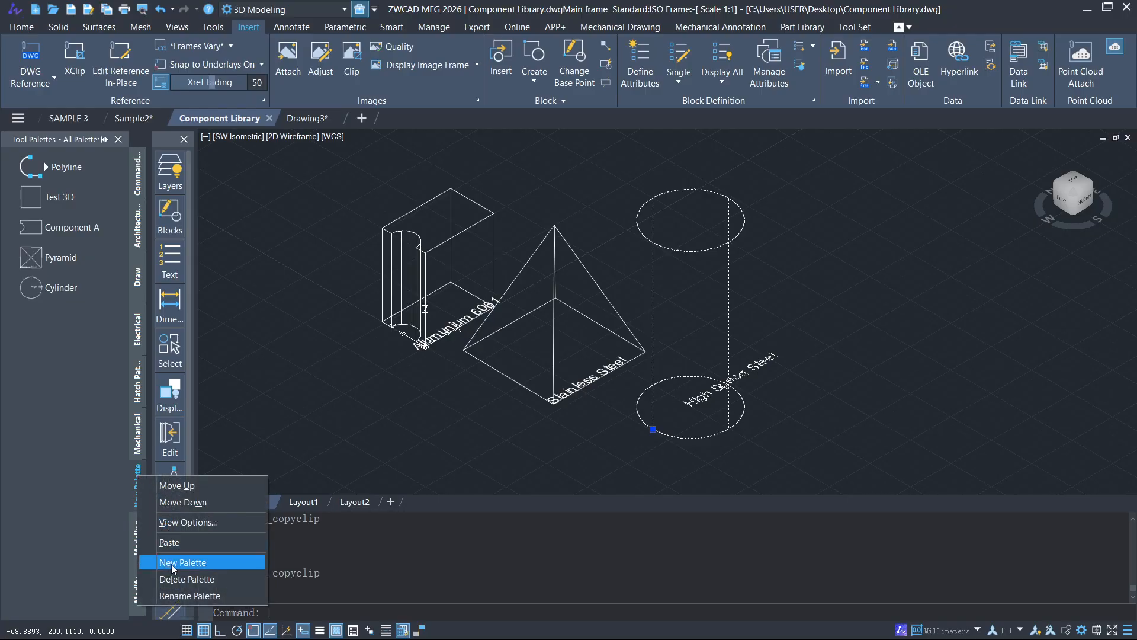
Rename the new tool palette holding the component blocks as 3D Library.
left_click(183, 595)
type("3D")
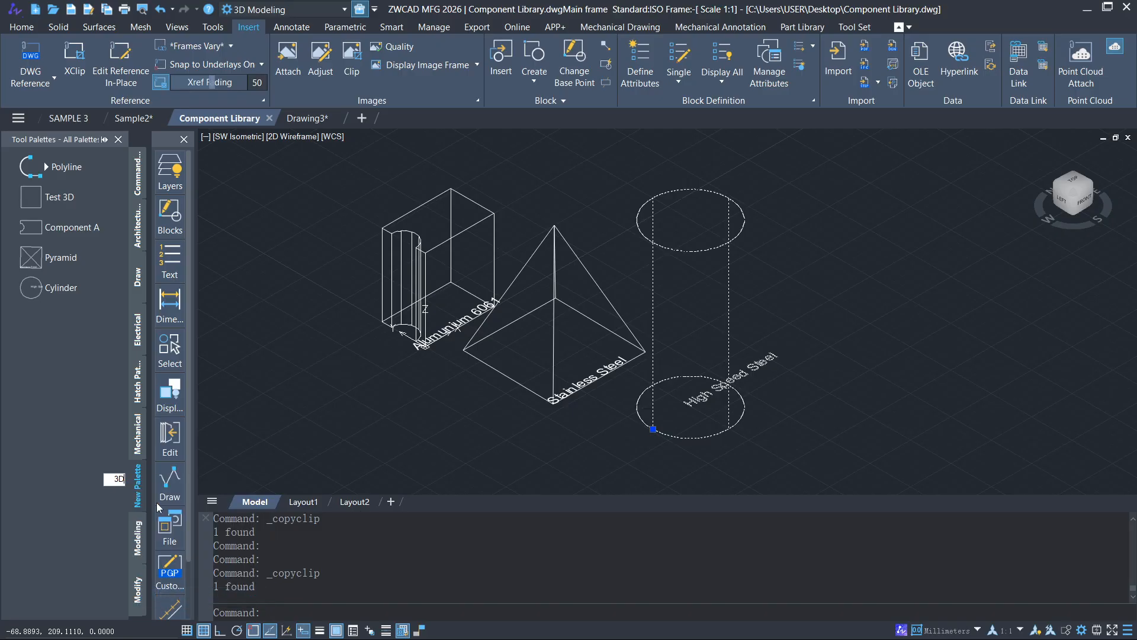
type(" Library")
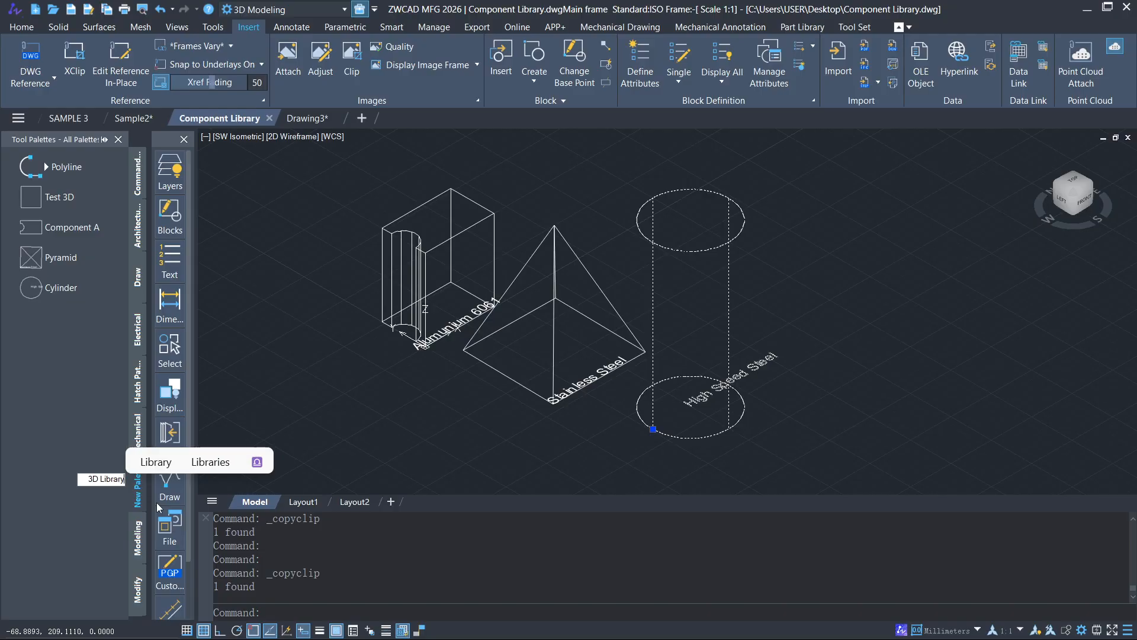
key("Return")
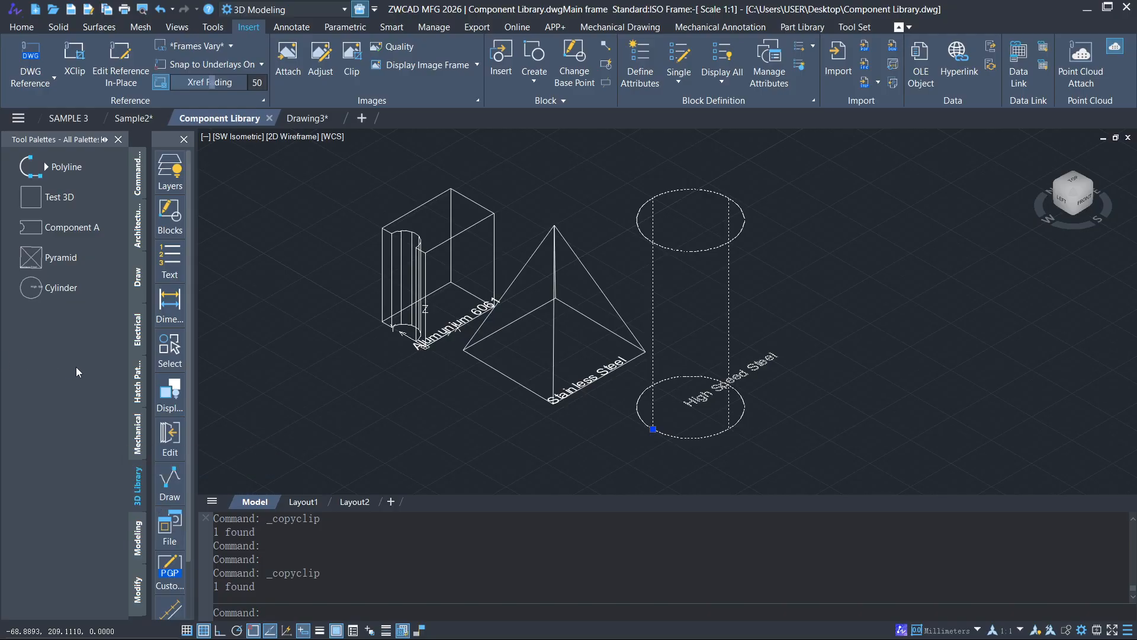
In Drawing3, show the isometric view and insert a Cylinder block behind the pyramids with High Speed Steel as its material.
left_click(302, 118)
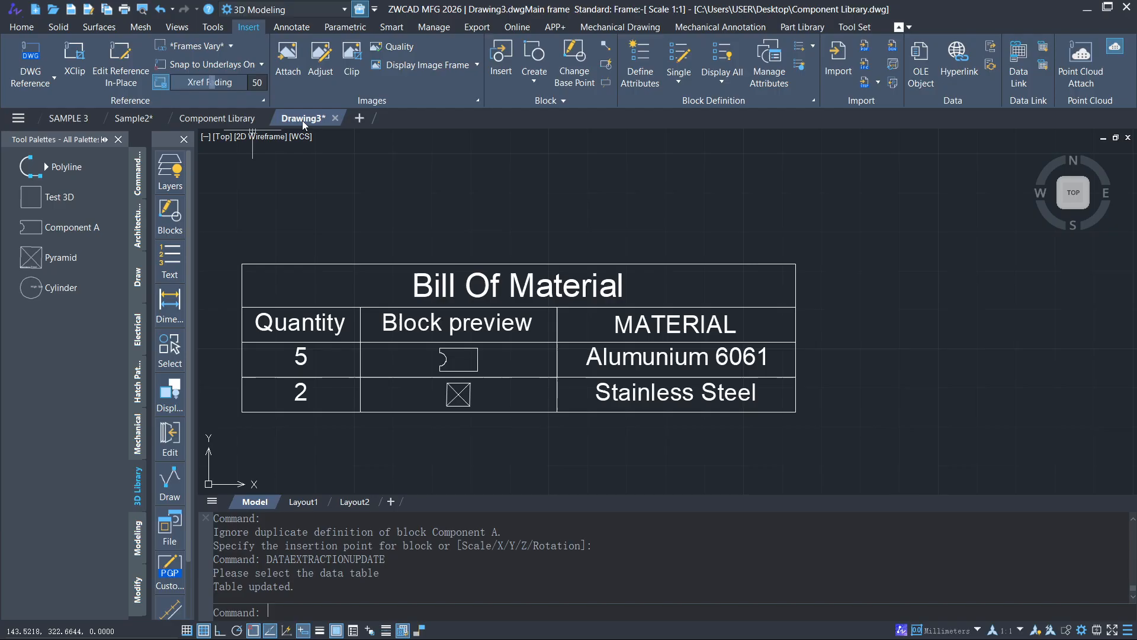
scroll(457, 244, "down", 3)
middle_click_drag(456, 244, 580, 307)
scroll(583, 305, "down", 1)
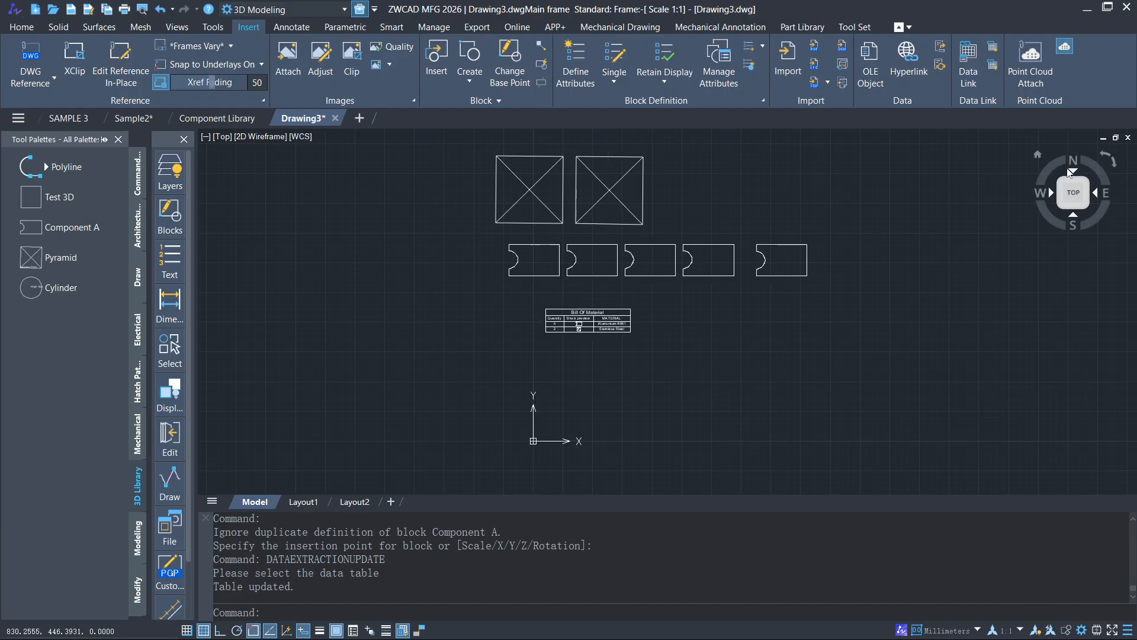
left_click(1037, 157)
left_click(41, 289)
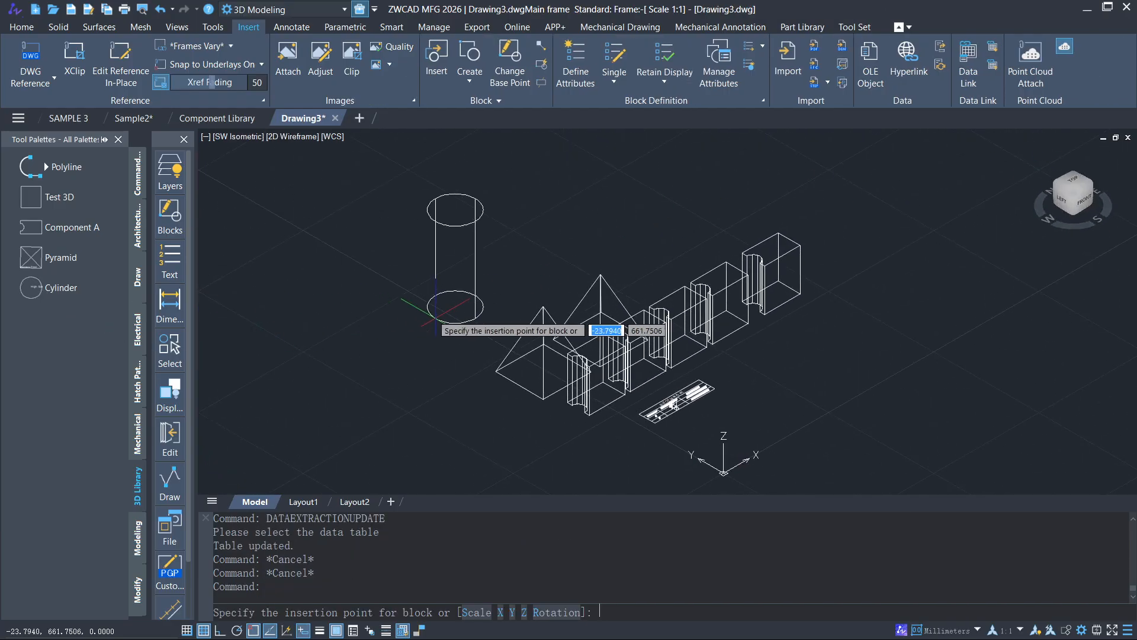
left_click(463, 331)
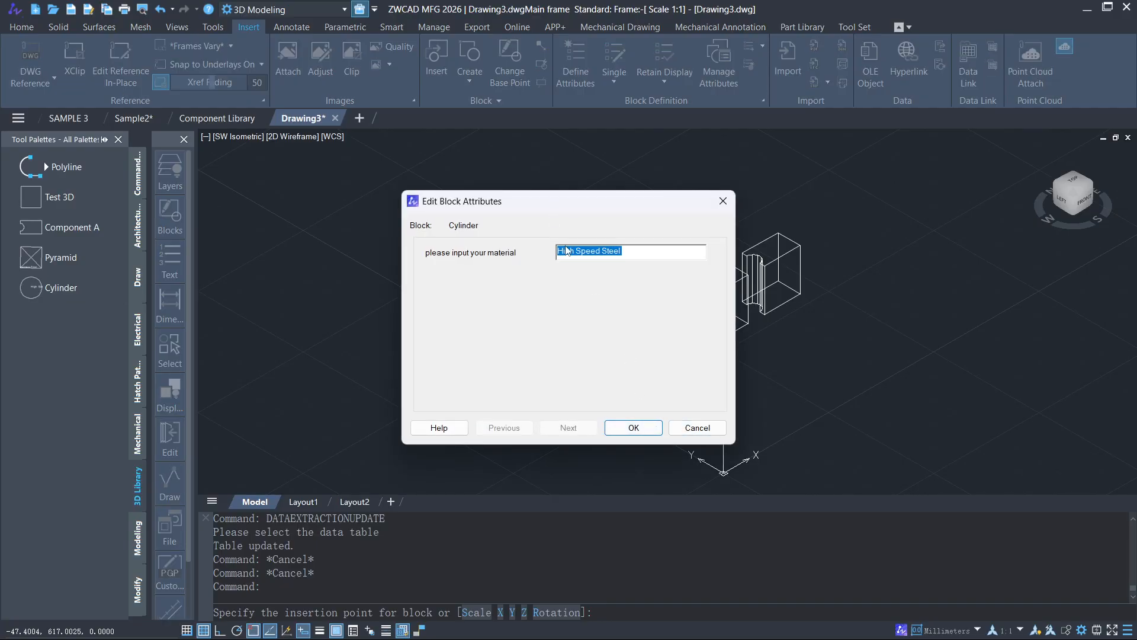
left_click(639, 431)
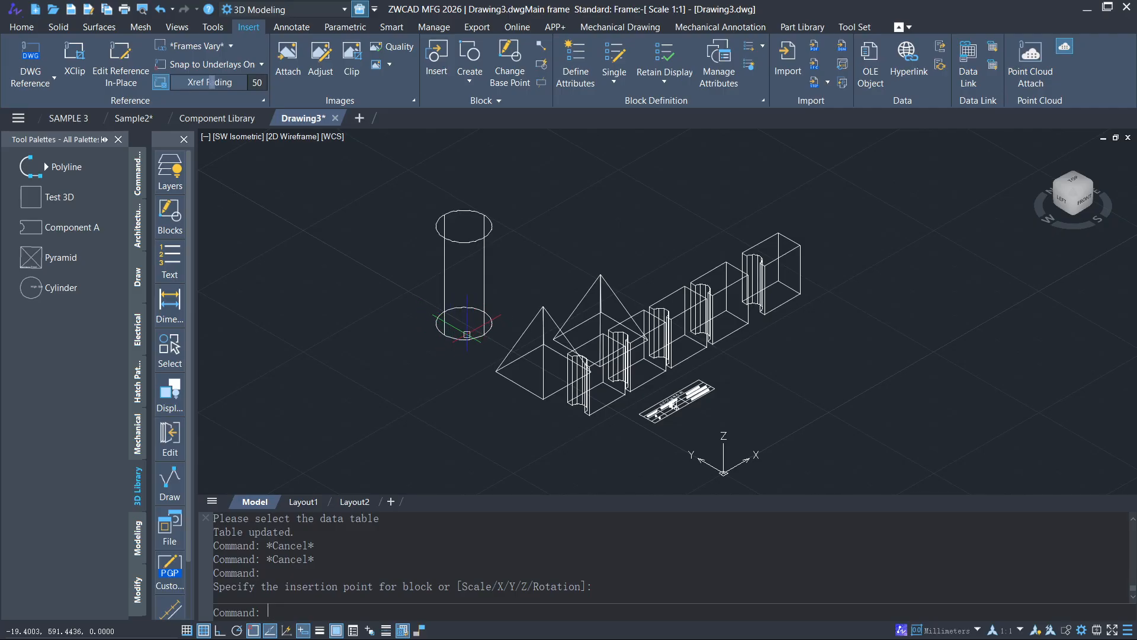
Insert two more Cylinder blocks in a row beside the first one, with High Speed Steel as the material.
left_click(32, 294)
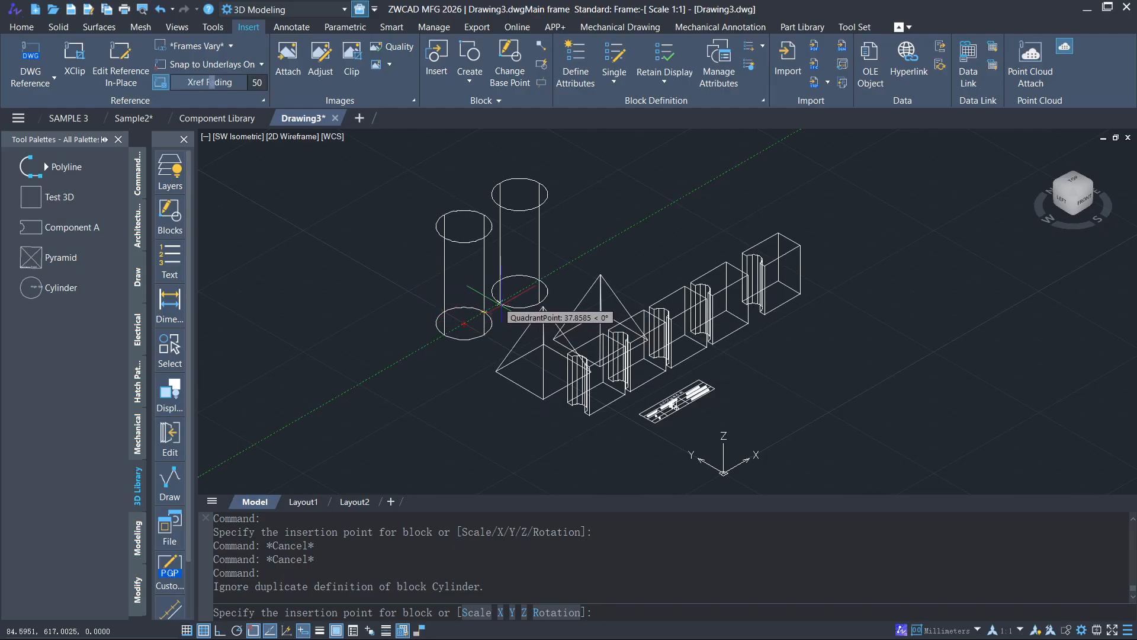
left_click(501, 303)
left_click(619, 425)
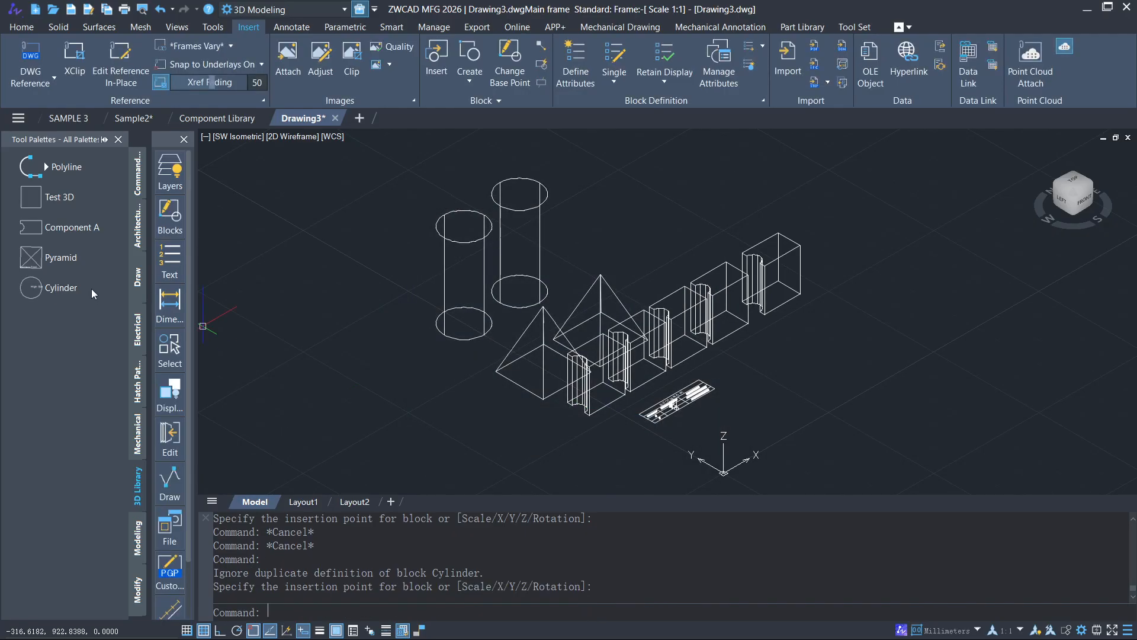
left_click(41, 292)
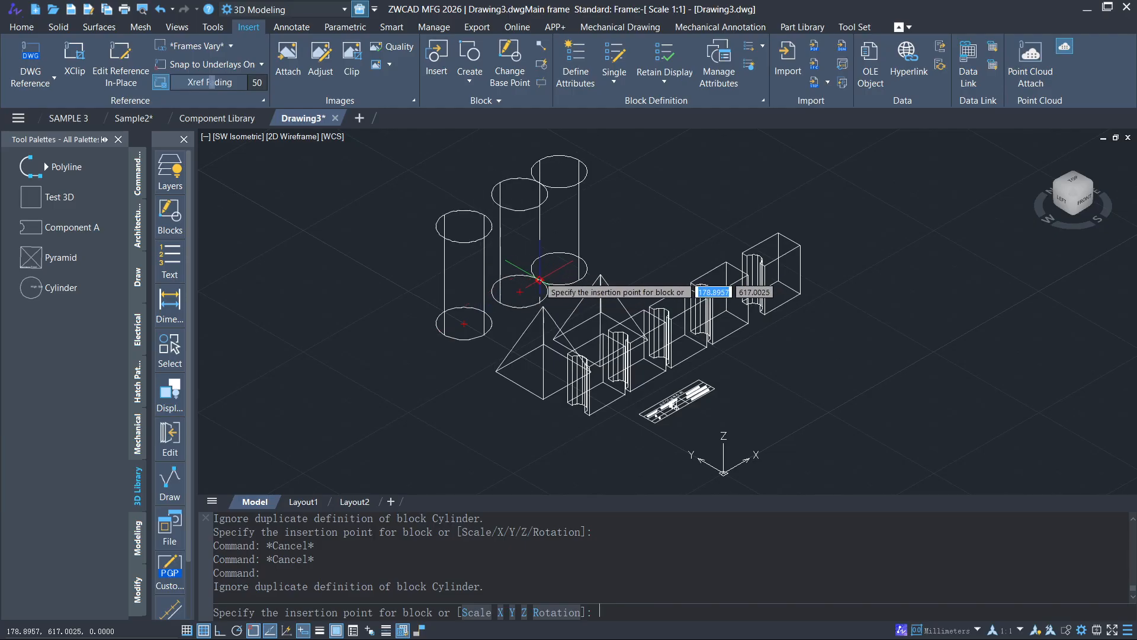
left_click(549, 275)
type("High Speed Steel")
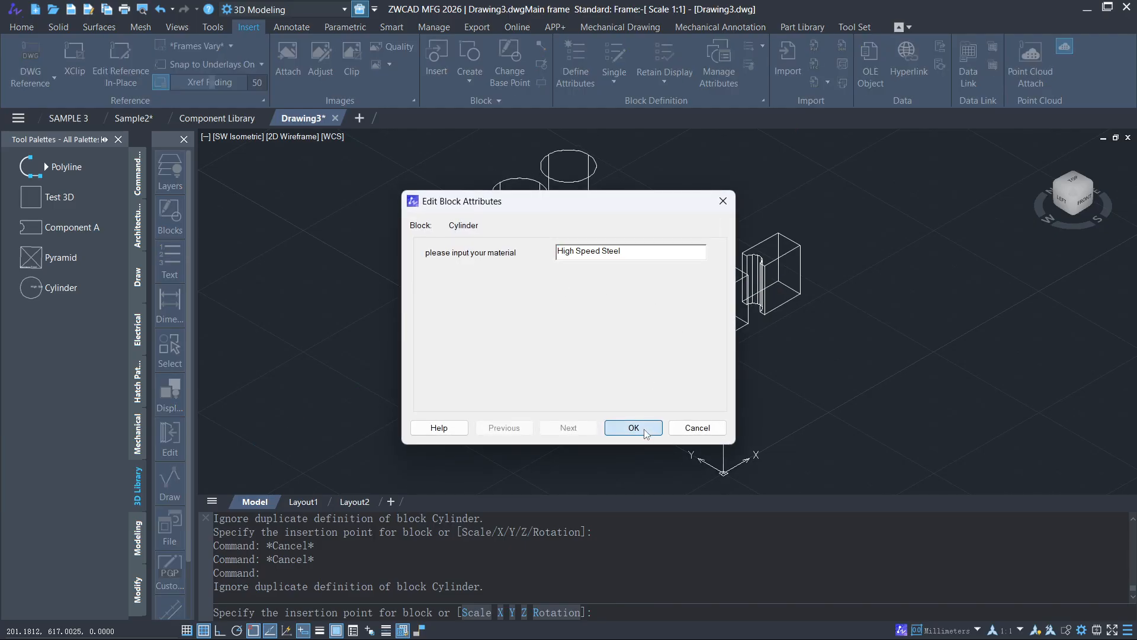
left_click(630, 426)
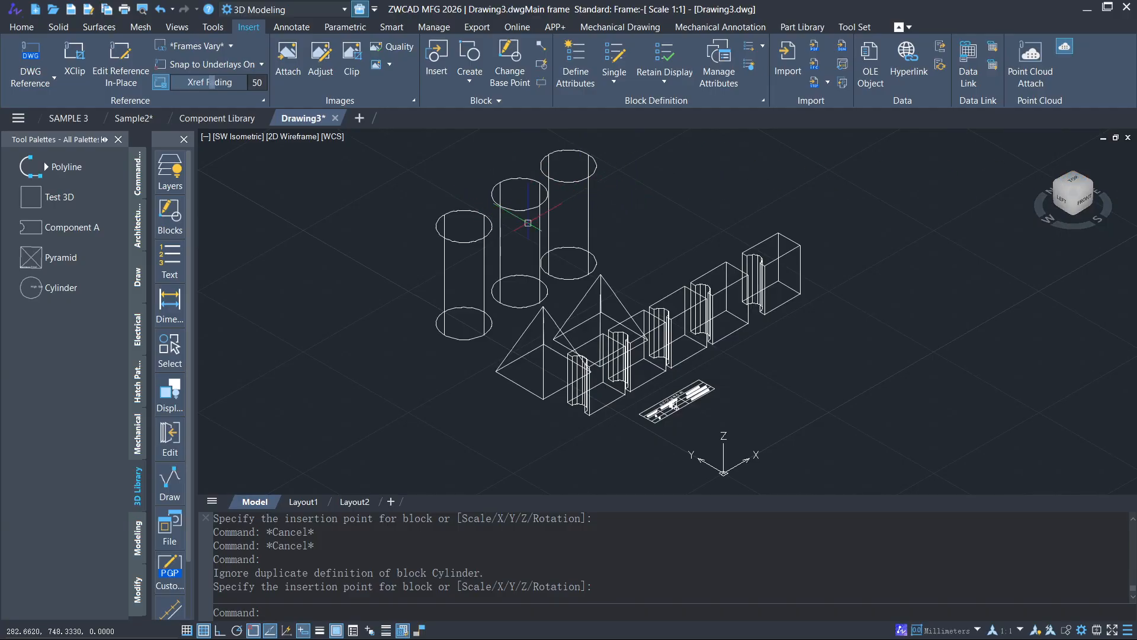
Use DATAEXTRACTIONUPDATE to add one of the cylinders as a new object to the Bill Of Material table.
scroll(693, 405, "up", 2)
scroll(694, 405, "up", 3)
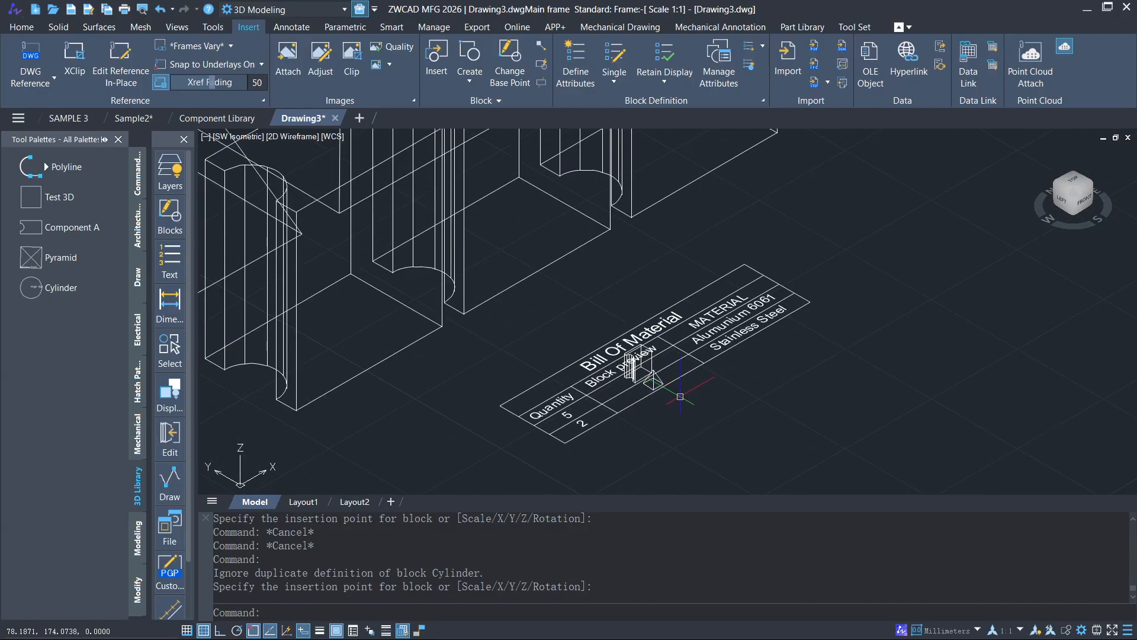
left_click(1073, 180)
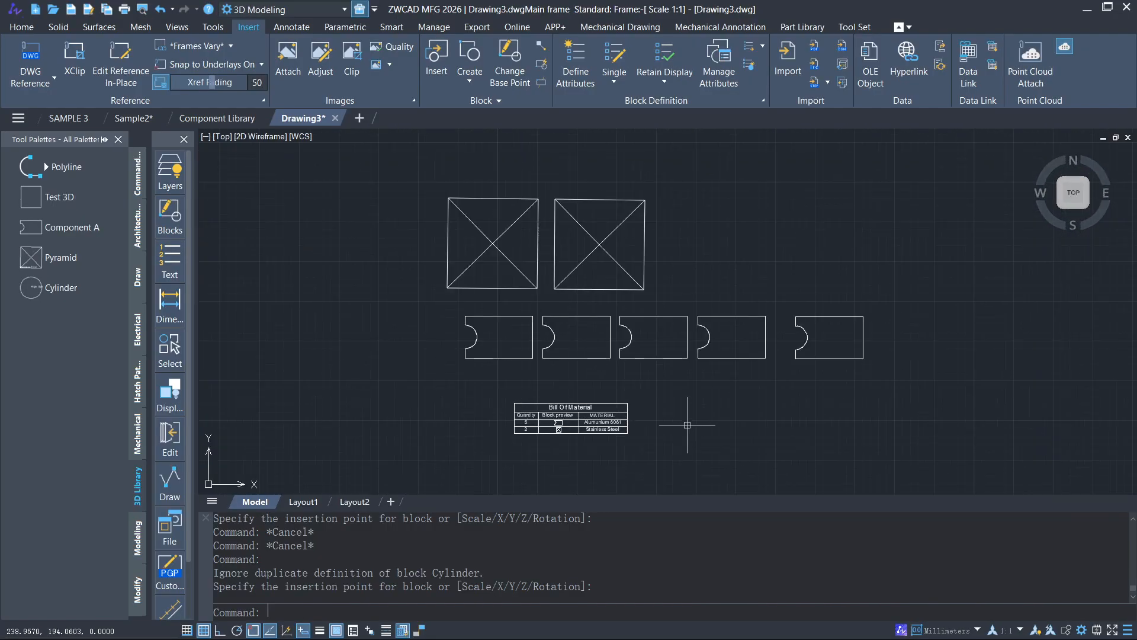
type("data")
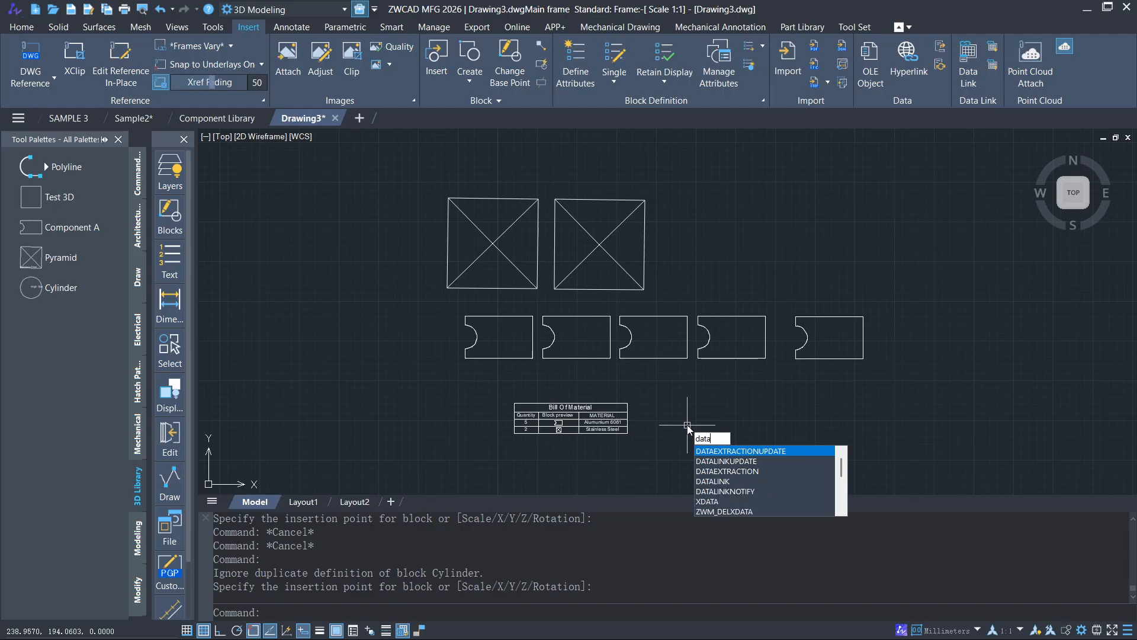
key("Return")
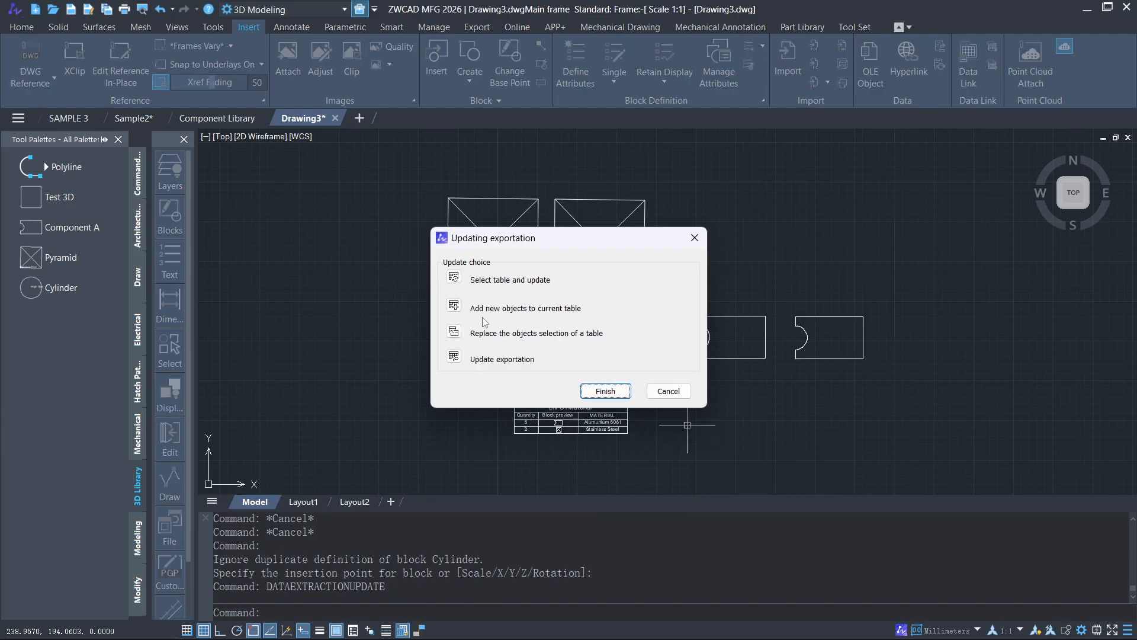
left_click(454, 308)
mouse_move(487, 220)
middle_mouse_down()
mouse_move(487, 326)
mouse_move(503, 294)
middle_mouse_up()
left_click(508, 231)
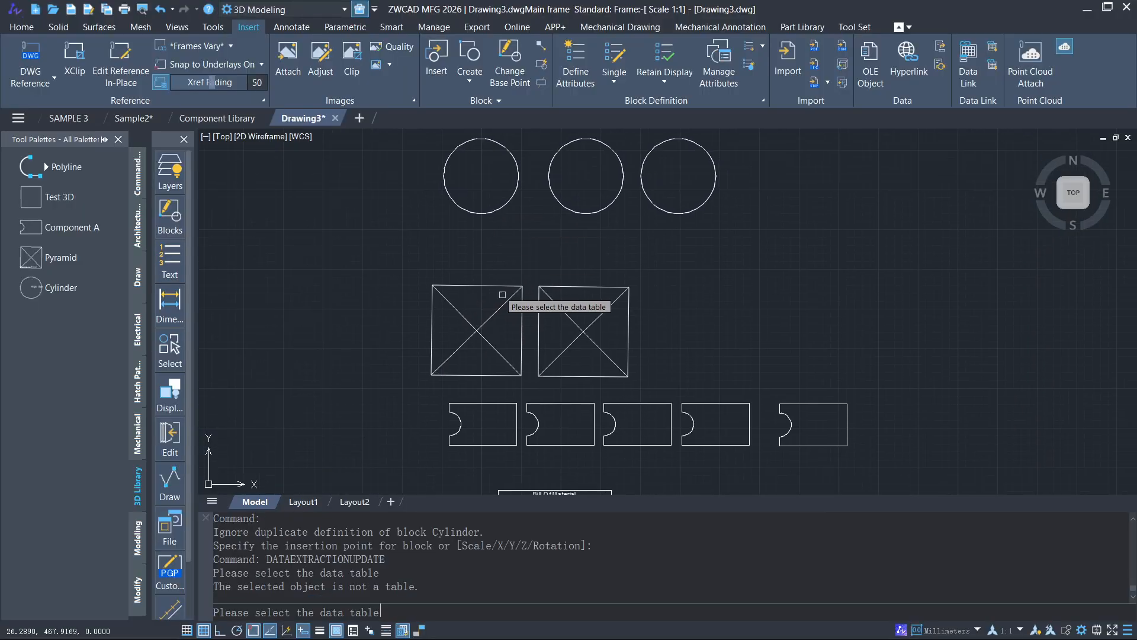
middle_click_drag(528, 478, 514, 397)
left_click(524, 418)
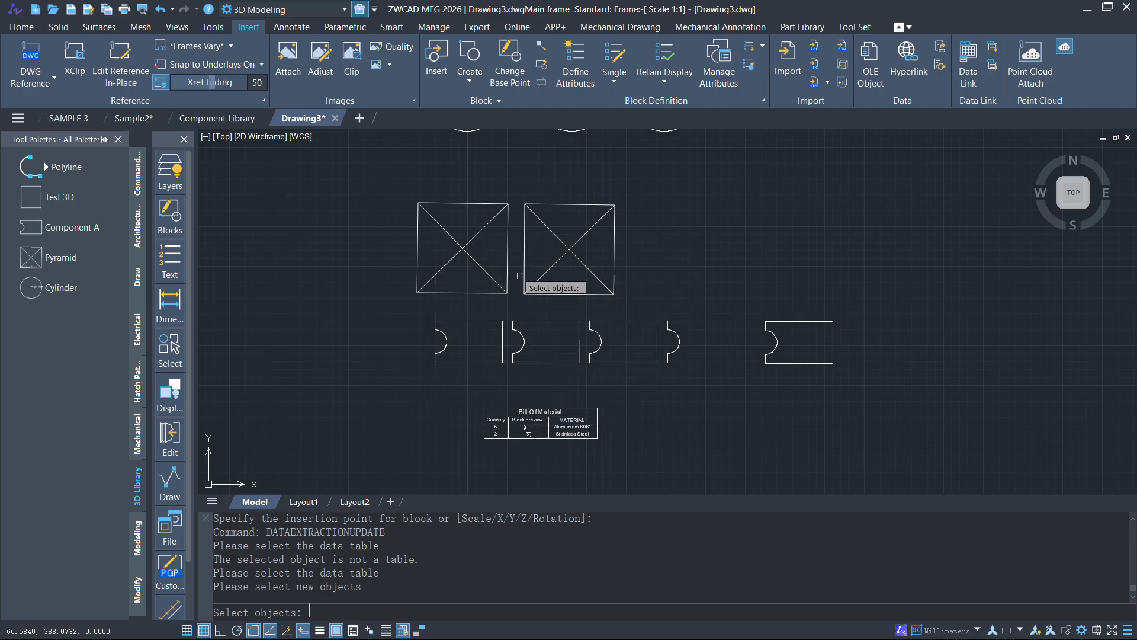
middle_click_drag(496, 167, 496, 212)
left_click(498, 215)
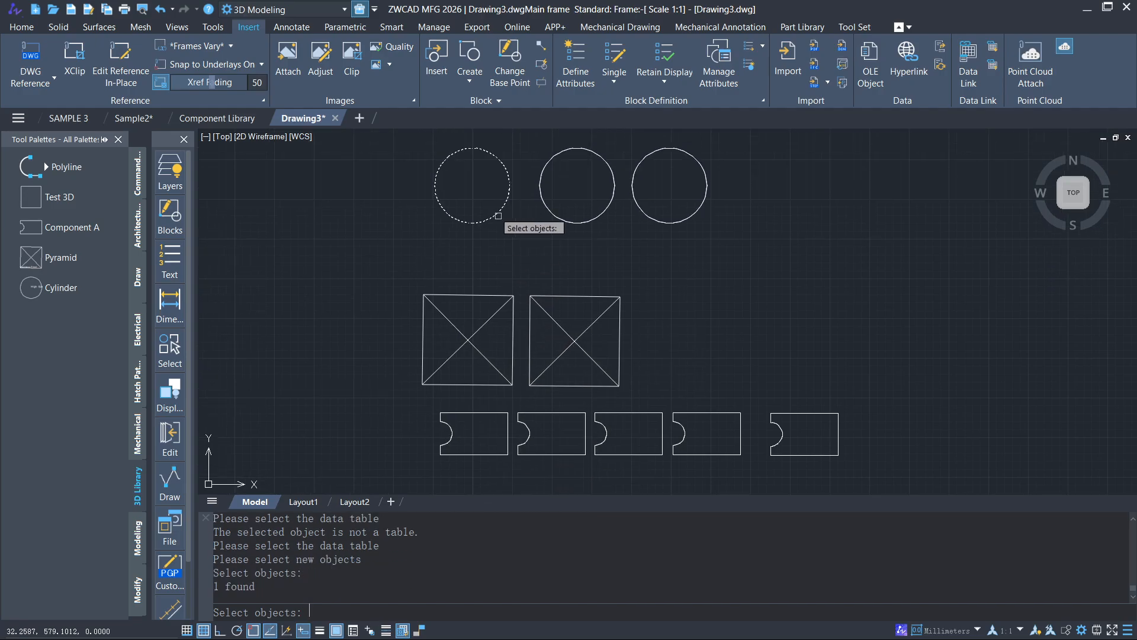
key("Return")
Examine the quantity, block preview and material rows of the Bill Of Material table in the top view.
middle_click_drag(562, 402, 539, 268)
scroll(539, 269, "down", 1)
scroll(536, 433, "up", 1)
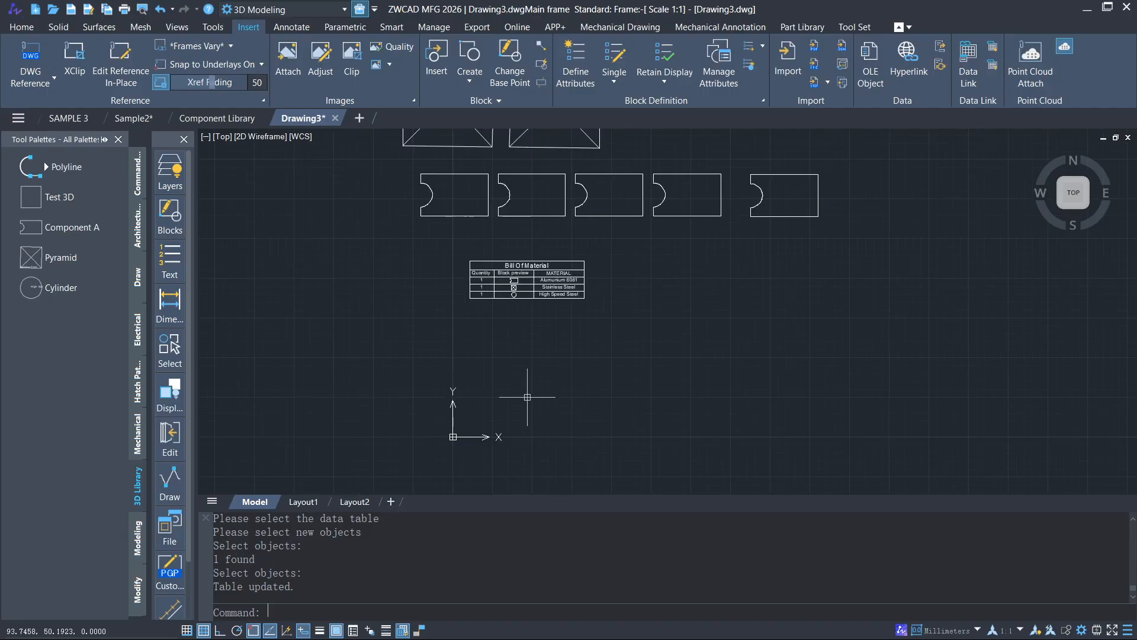
scroll(525, 277, "up", 1)
scroll(524, 276, "up", 1)
scroll(495, 284, "up", 2)
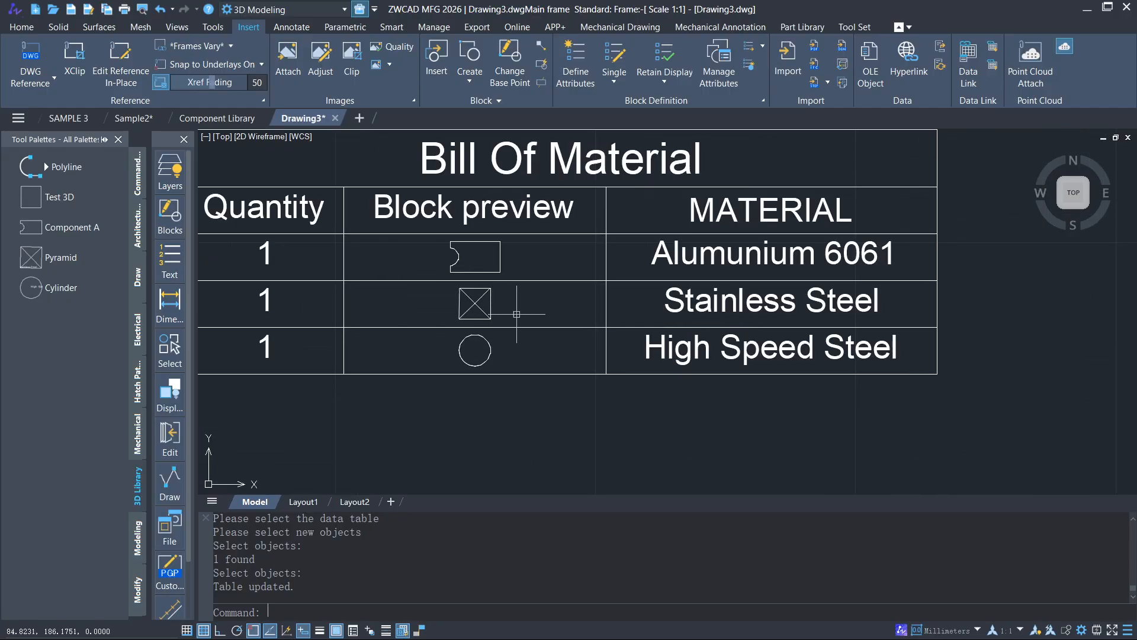
scroll(466, 342, "down", 2)
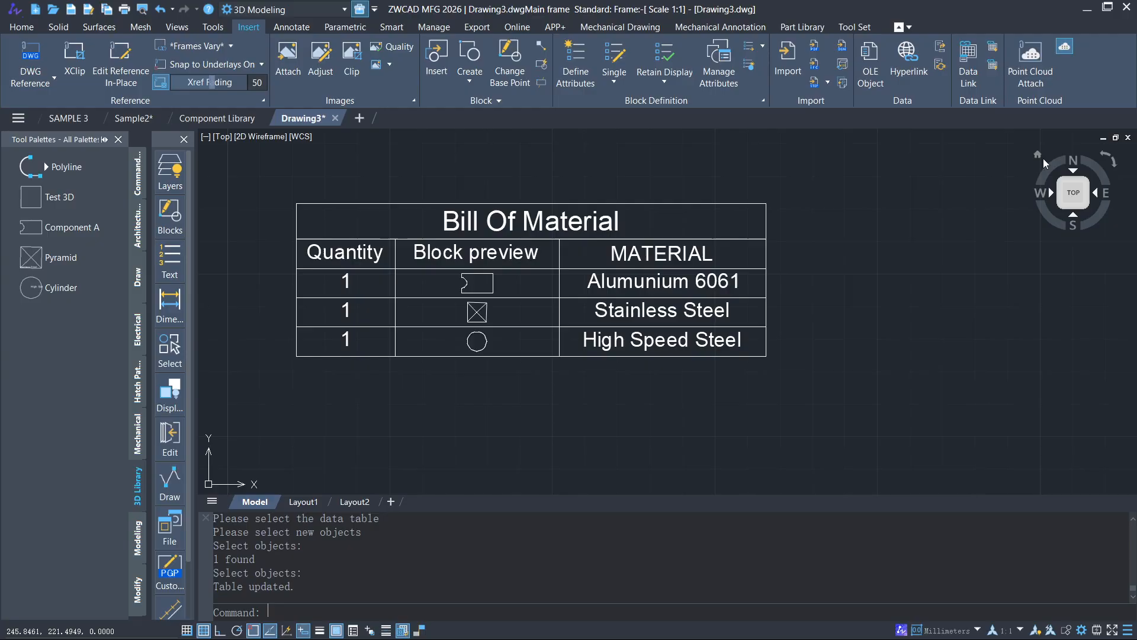
Inspect the Bill Of Material table and its block previews in the isometric view.
left_click(1038, 155)
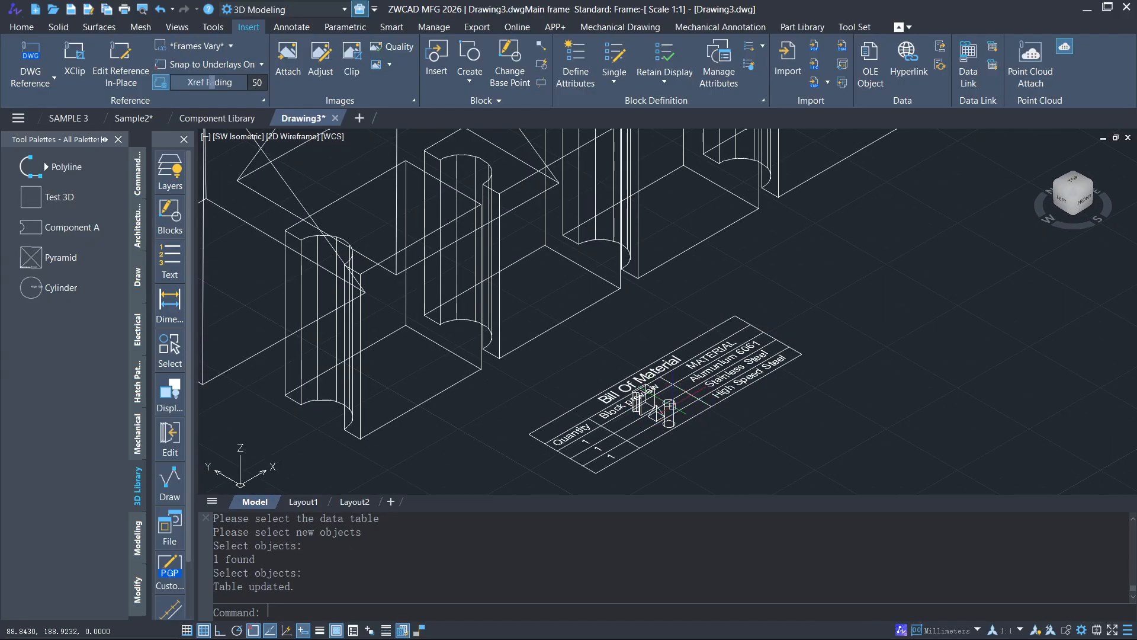
scroll(679, 393, "down", 2)
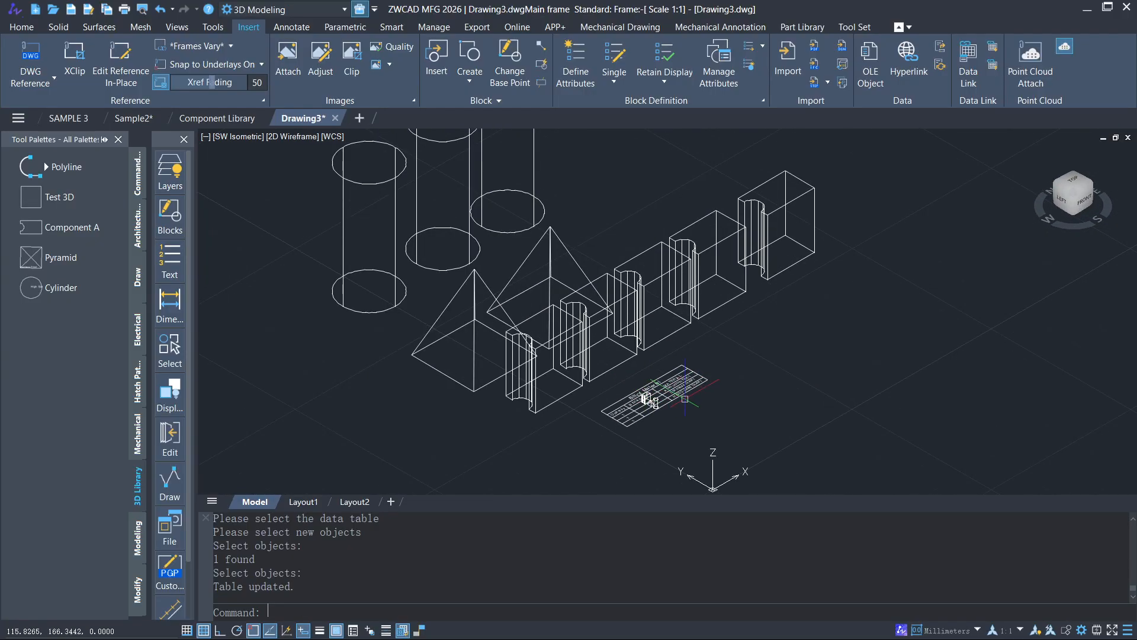
scroll(664, 395, "up", 2)
left_click(663, 396)
right_click(664, 395)
key("Escape")
key("Escape")
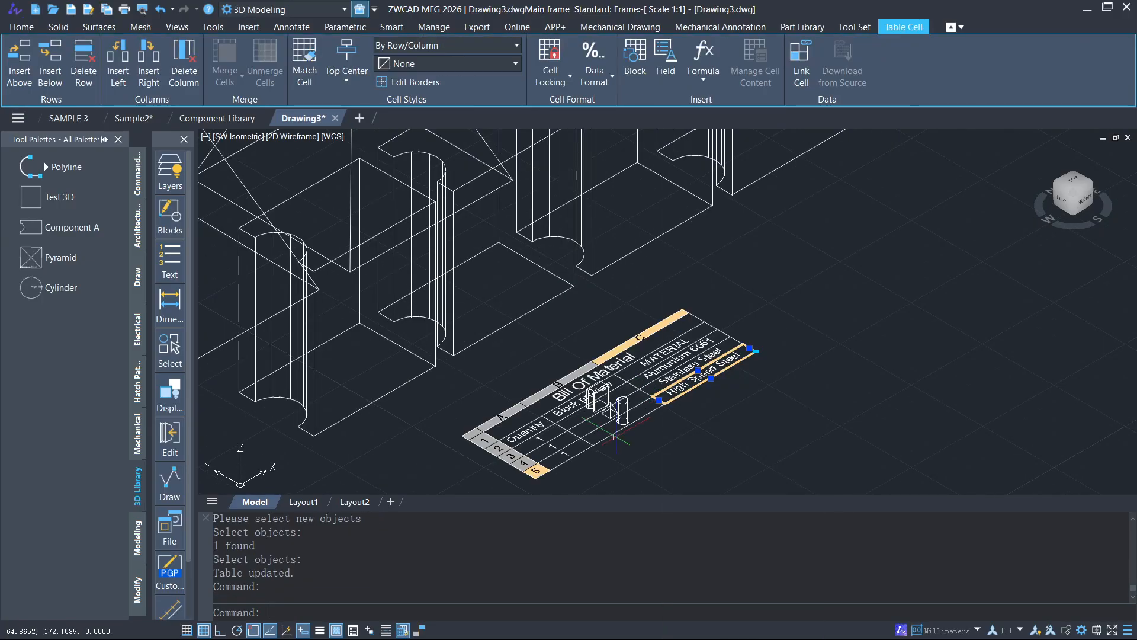
scroll(535, 437, "up", 3)
scroll(535, 437, "down", 2)
scroll(535, 240, "down", 3)
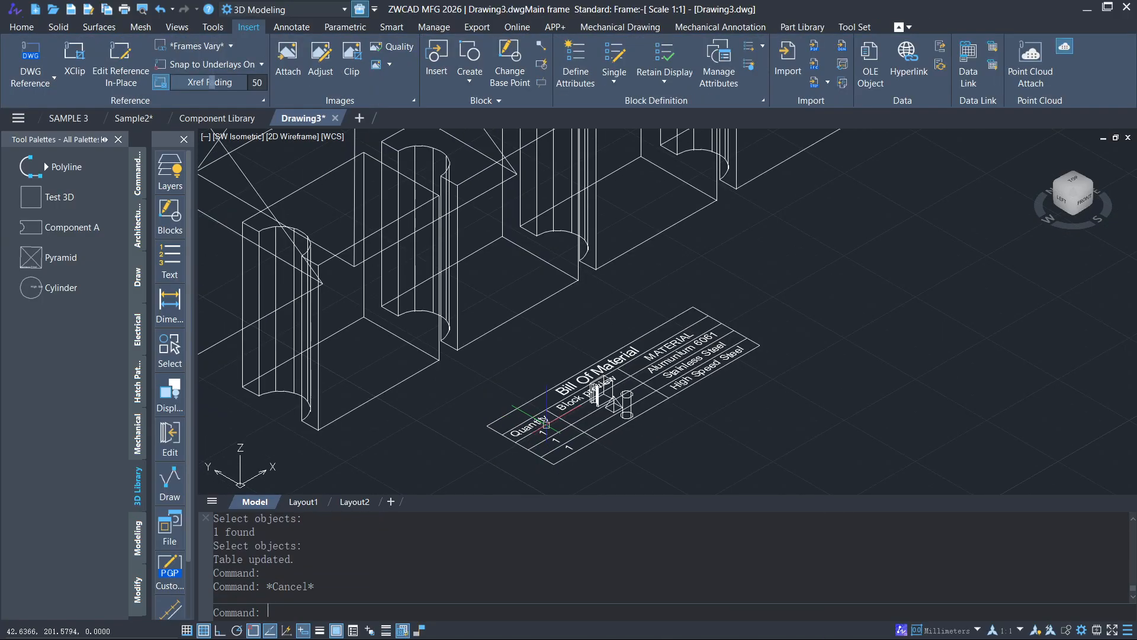
middle_click_drag(535, 239, 693, 268)
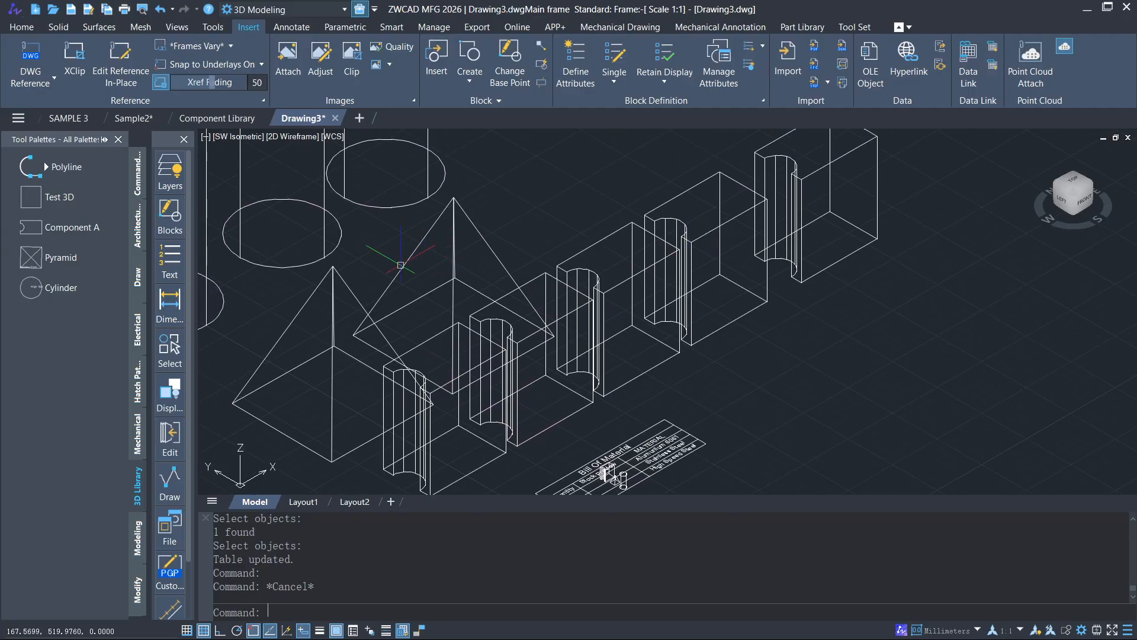
Run DATAEXTRACTIONUPDATE with the Select table and update option on the Bill Of Material table to refresh its quantities.
scroll(401, 264, "down", 3)
middle_click_drag(645, 379, 681, 316)
type("da")
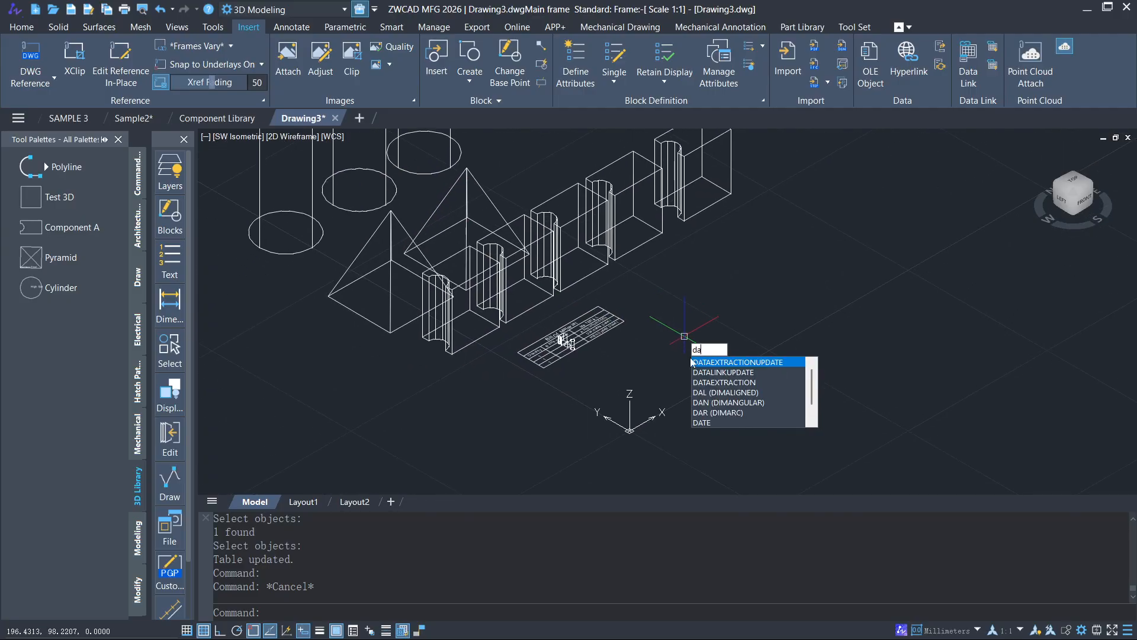
left_click(708, 363)
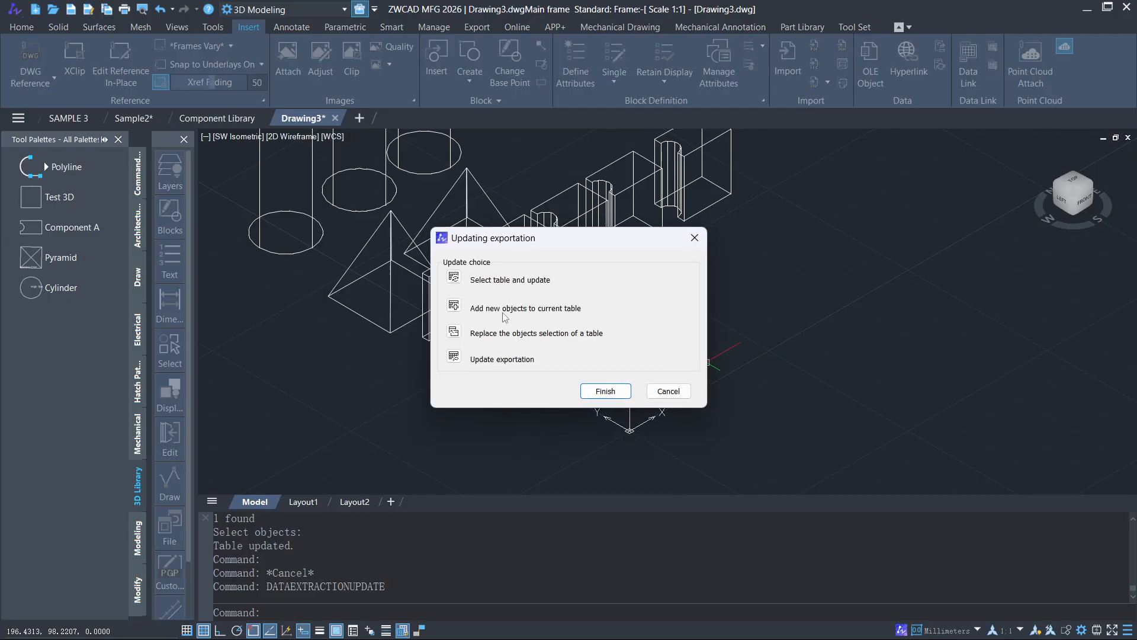
left_click(457, 283)
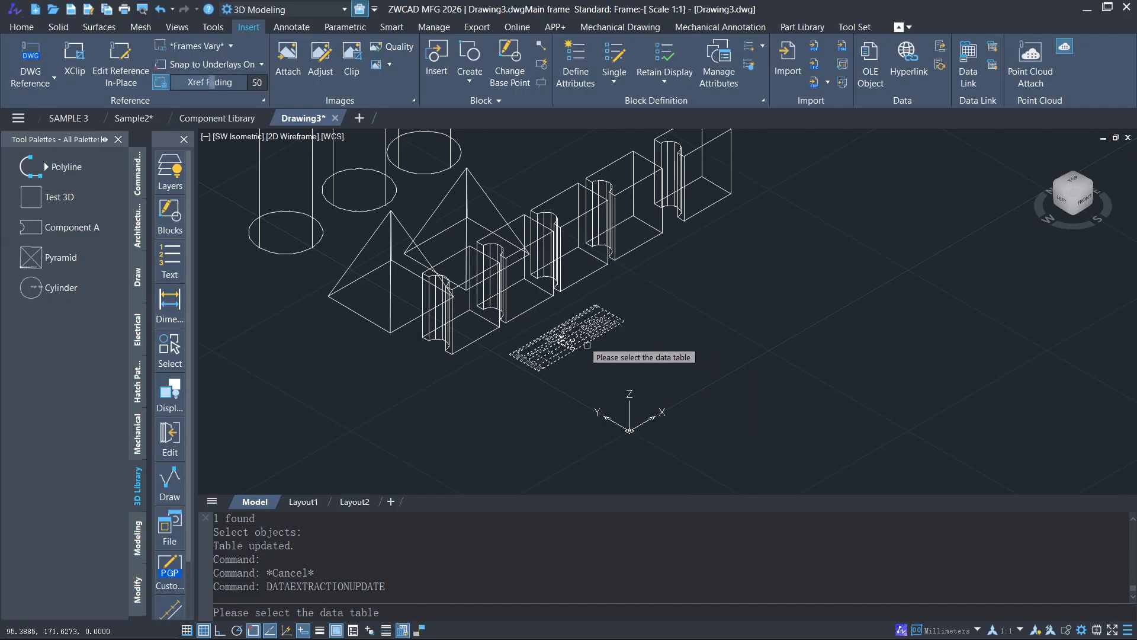
left_click(560, 336)
scroll(568, 359, "up", 5)
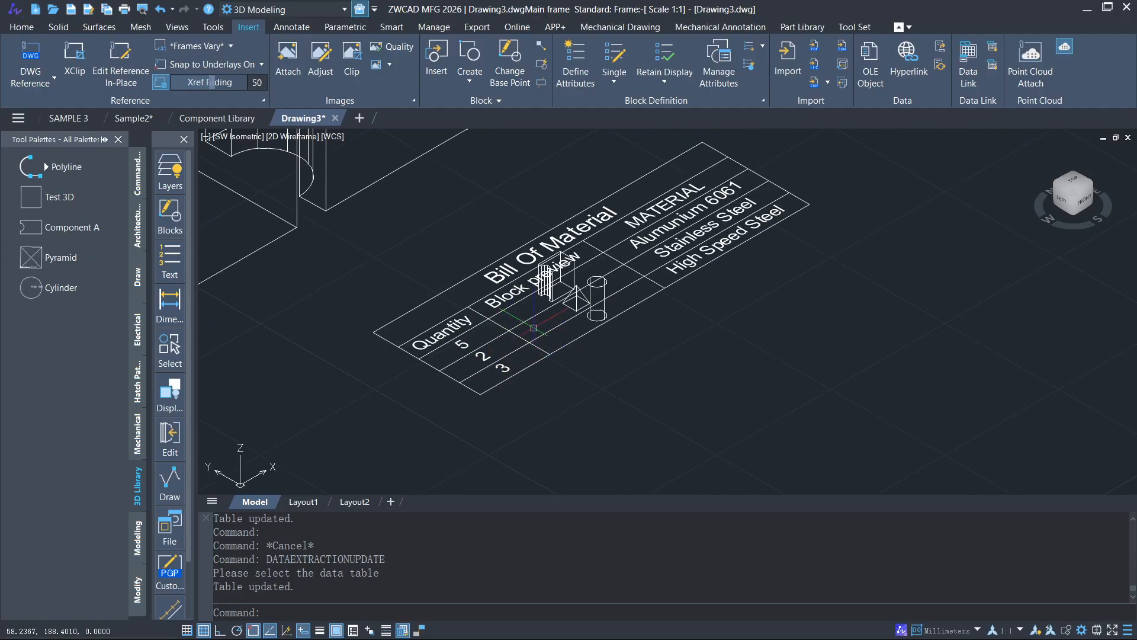
scroll(500, 326, "down", 4)
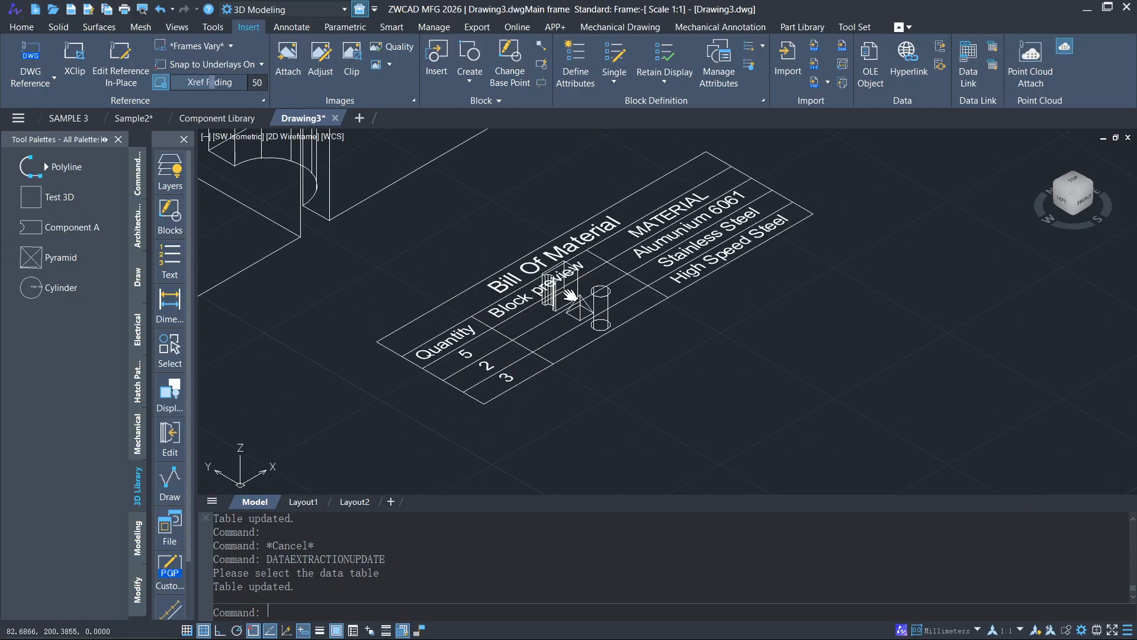
middle_click_drag(446, 226, 488, 260)
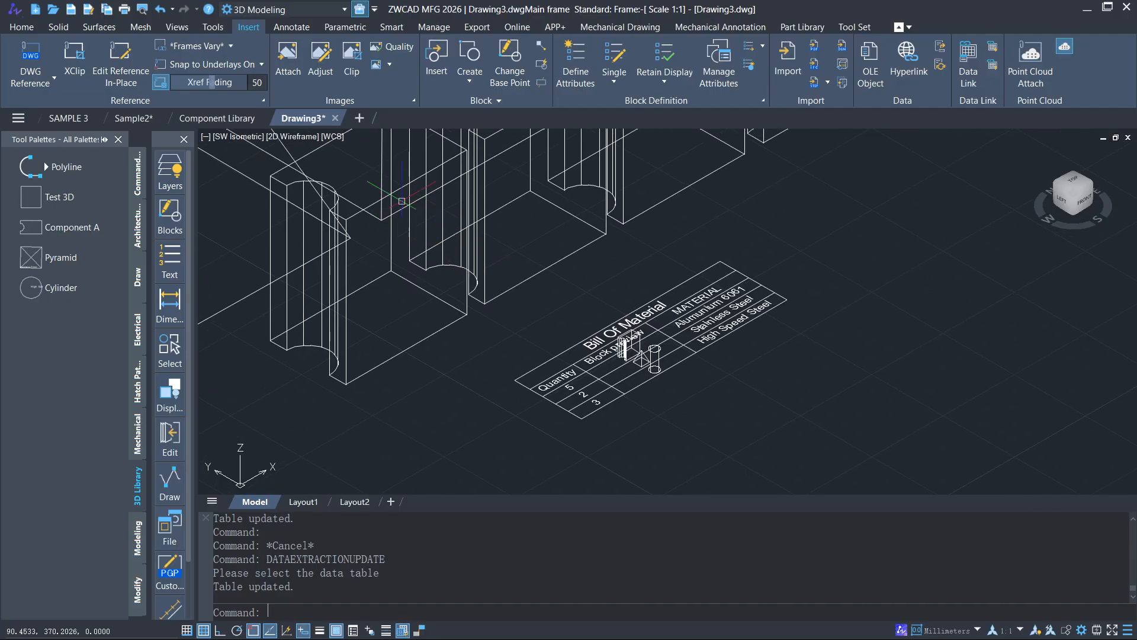
scroll(595, 355, "up", 4)
scroll(663, 359, "down", 4)
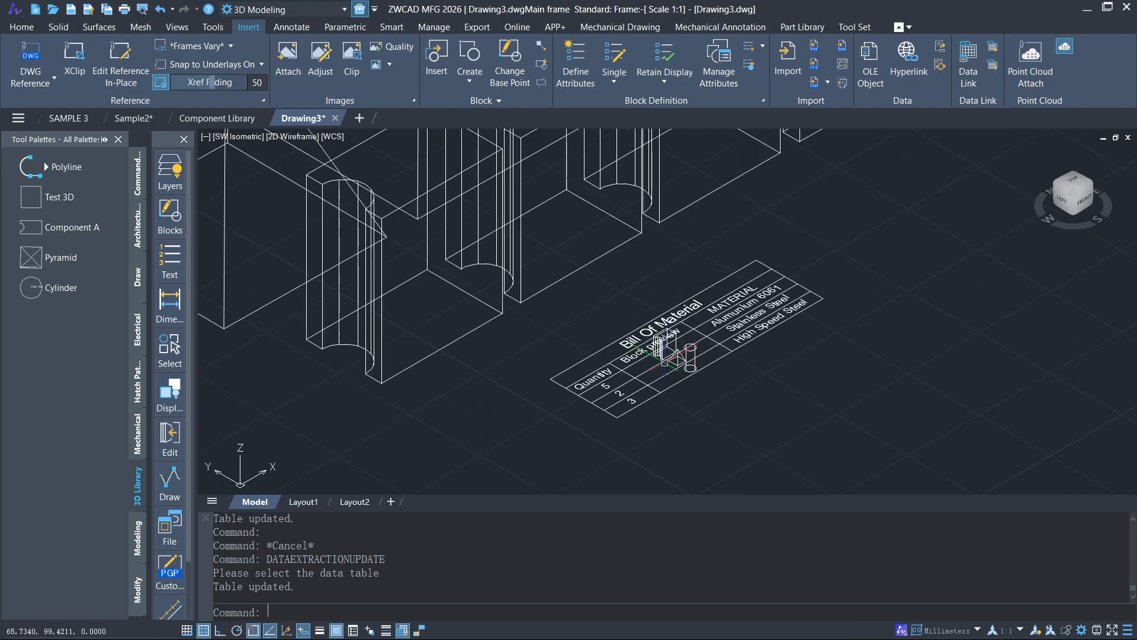
Delete the existing Bill Of Material table from the drawing.
left_click(663, 359)
scroll(717, 369, "up", 2)
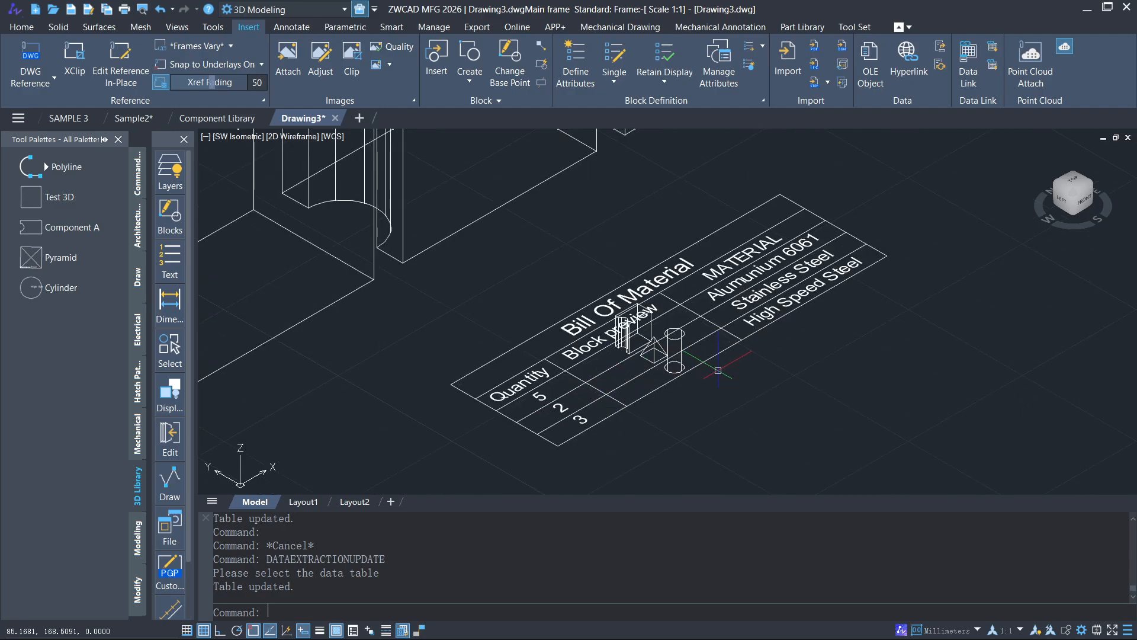
key("Escape")
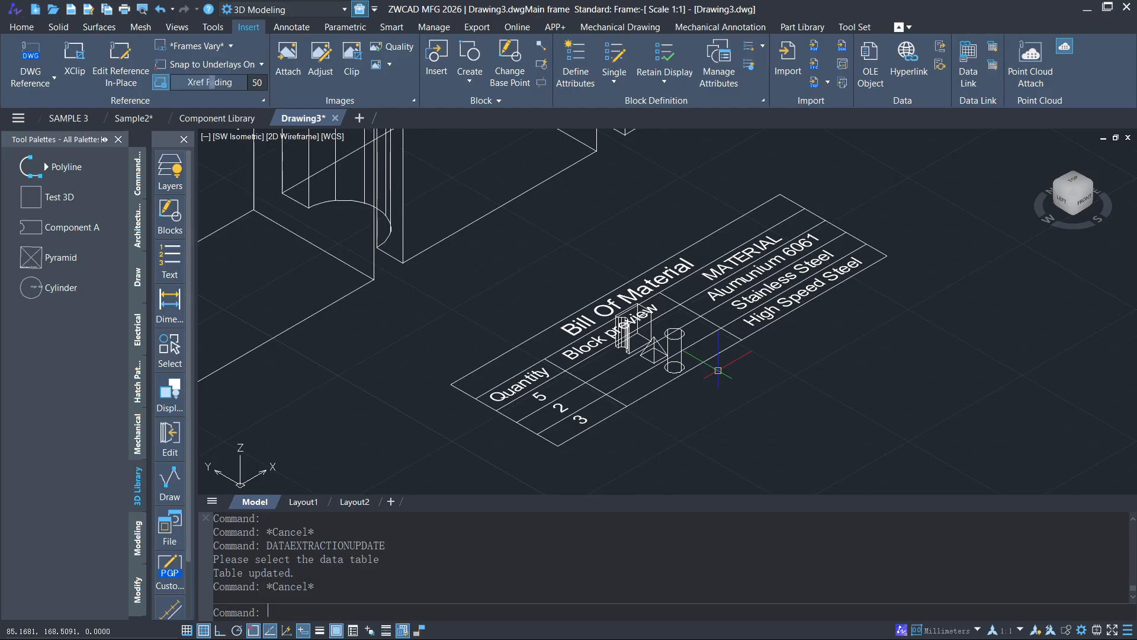
left_click(714, 356)
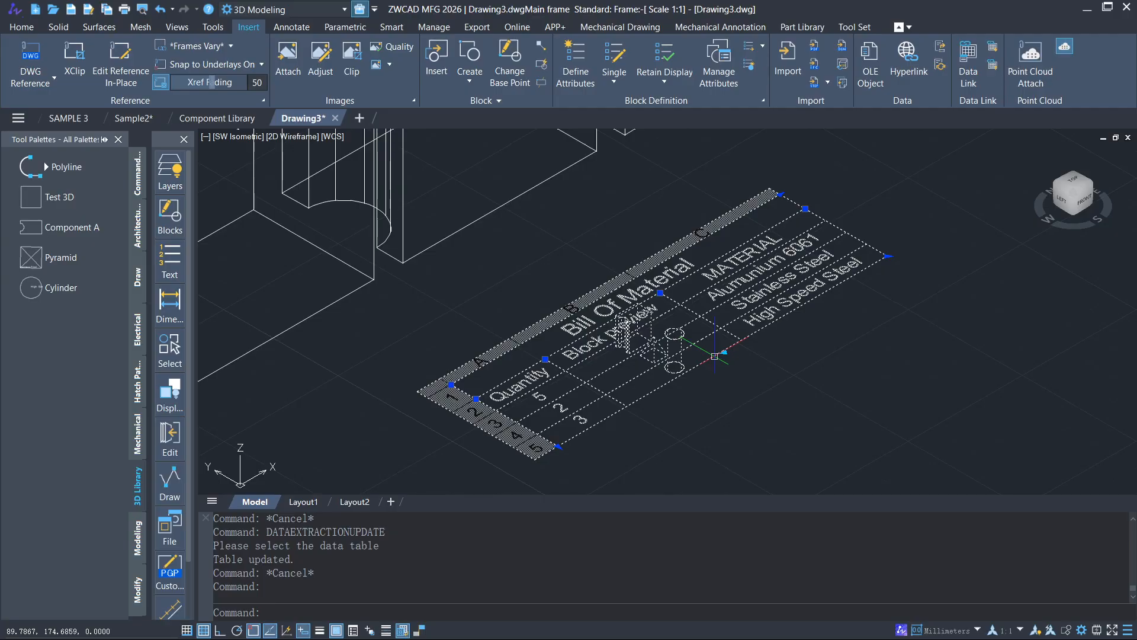
key("Delete")
type("data")
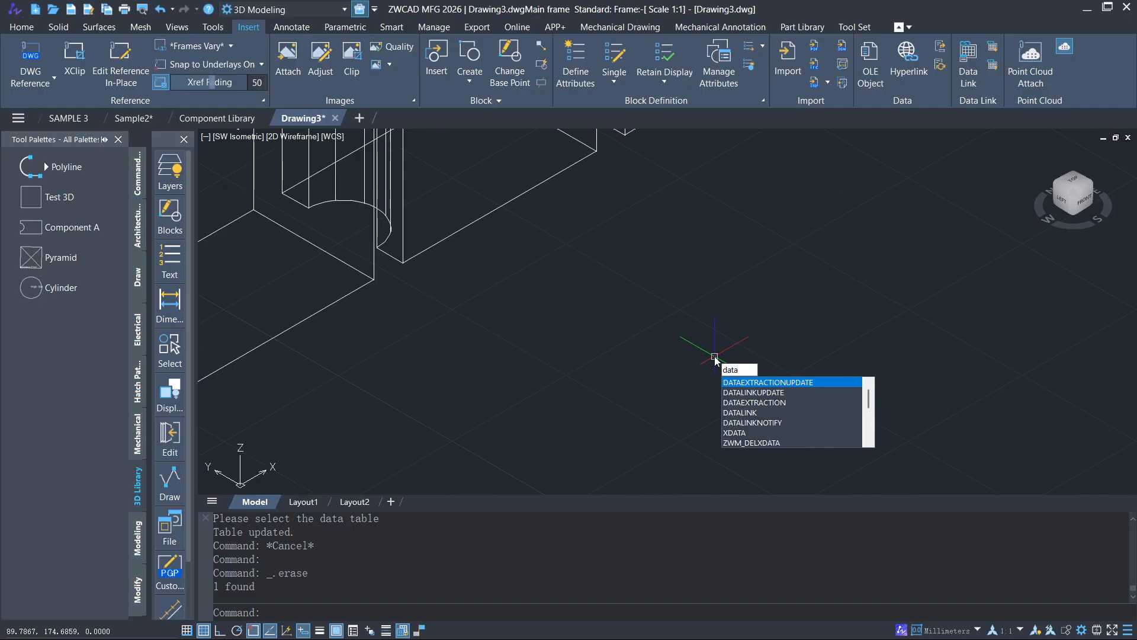
key("Return")
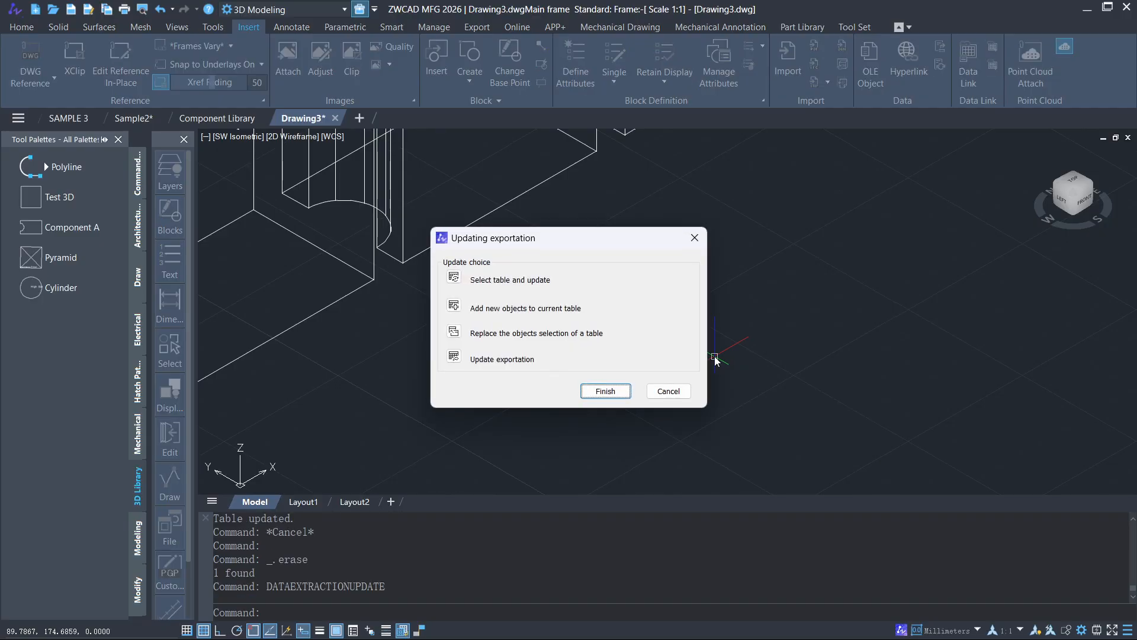
key("Return")
Run DATAEXTRACTION and create a new data extraction.
type("data")
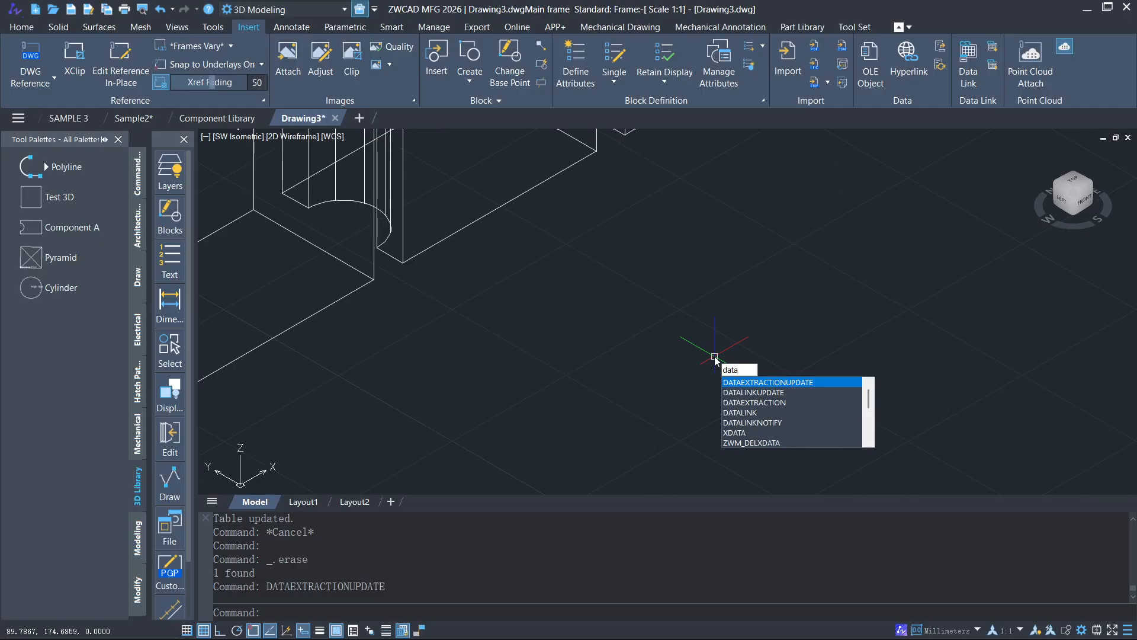
key("Down")
key("Down")
key("Return")
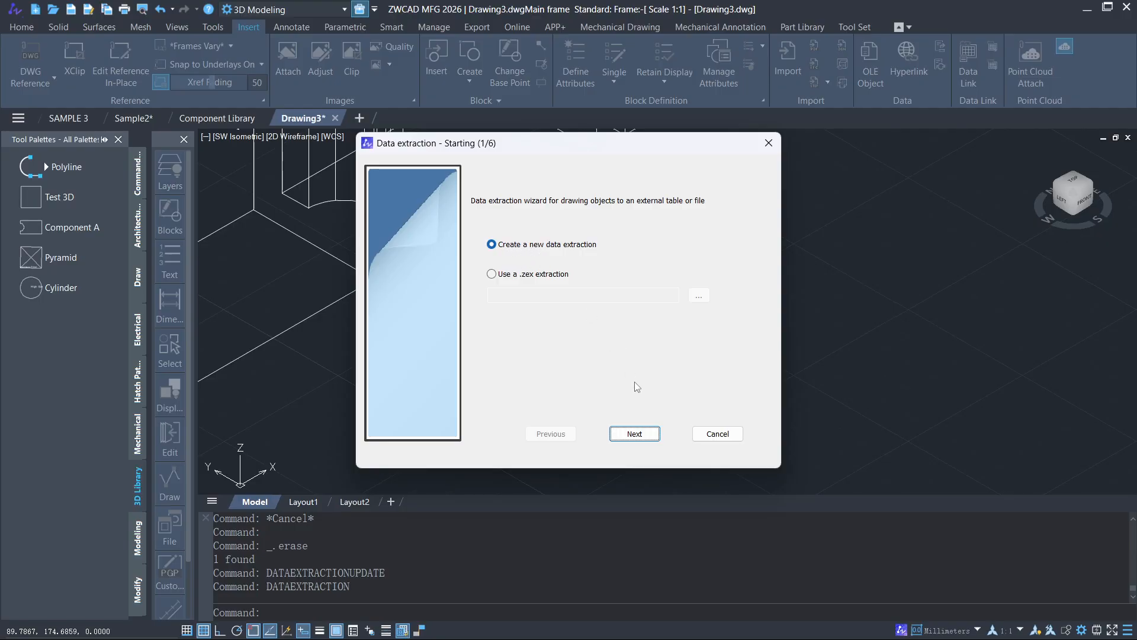
left_click(634, 434)
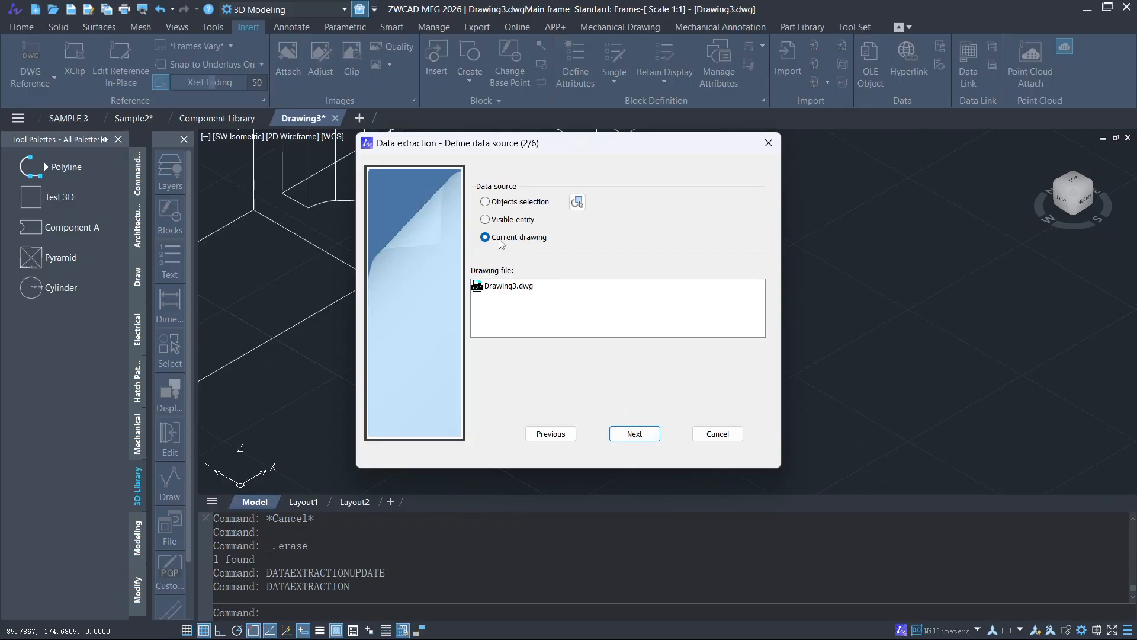
Use an object selection of all cylinders, pyramids and Component A blocks as the data source.
left_click(577, 202)
scroll(569, 231, "down", 5)
left_click(835, 420)
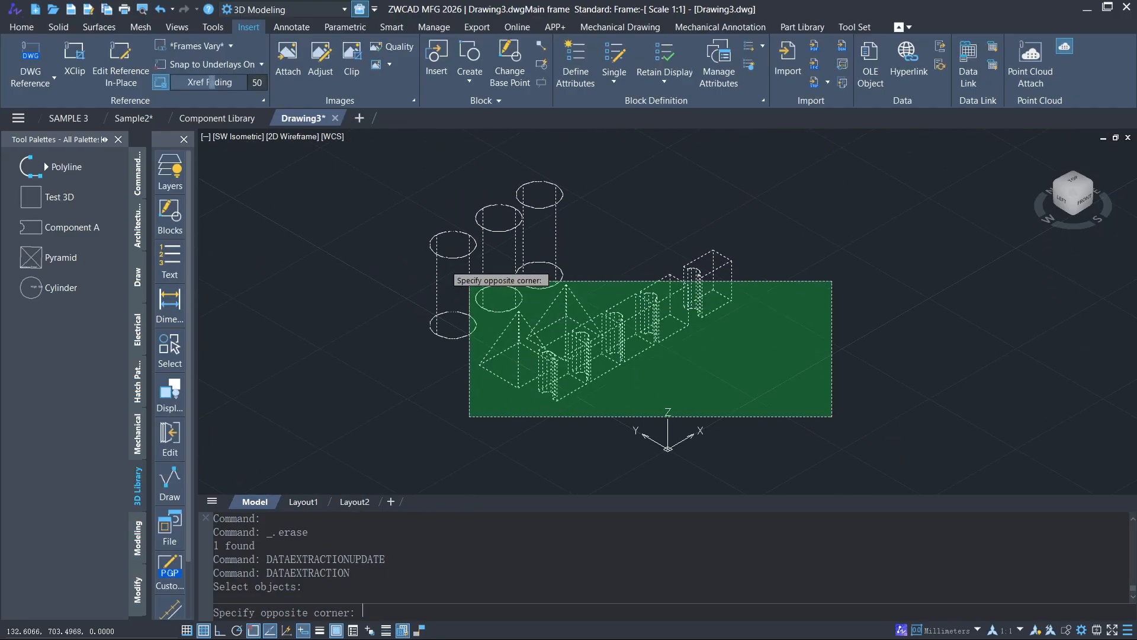
left_click(451, 270)
left_click(356, 161)
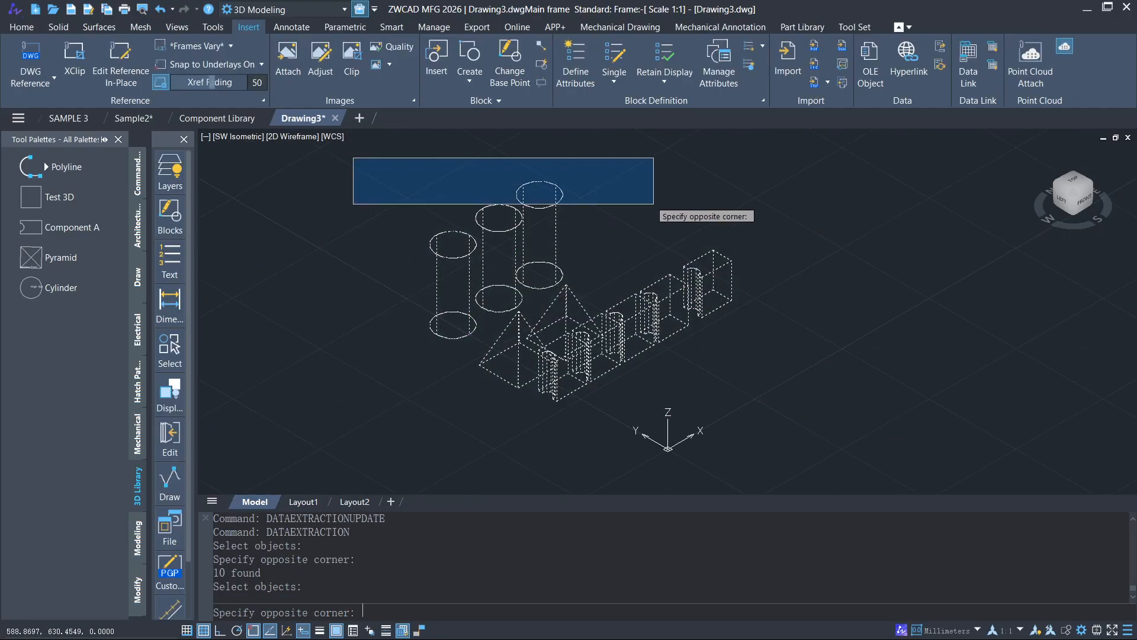
left_click(785, 410)
key("Return")
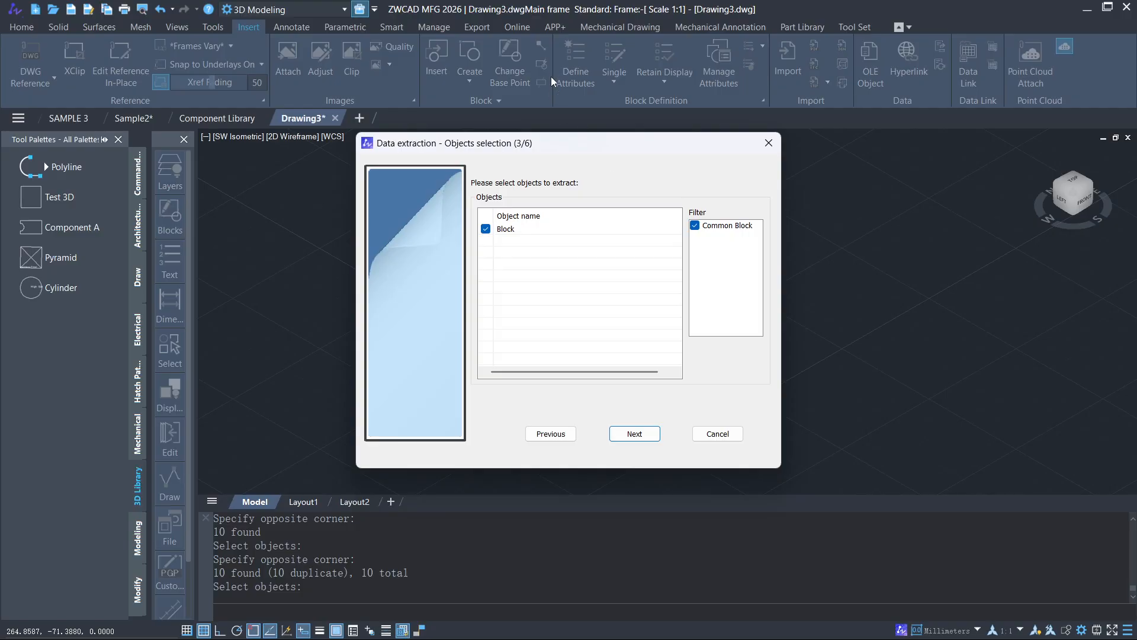
Set the data source to the current drawing and accept Block as the object type to extract.
left_click_drag(570, 143, 331, 130)
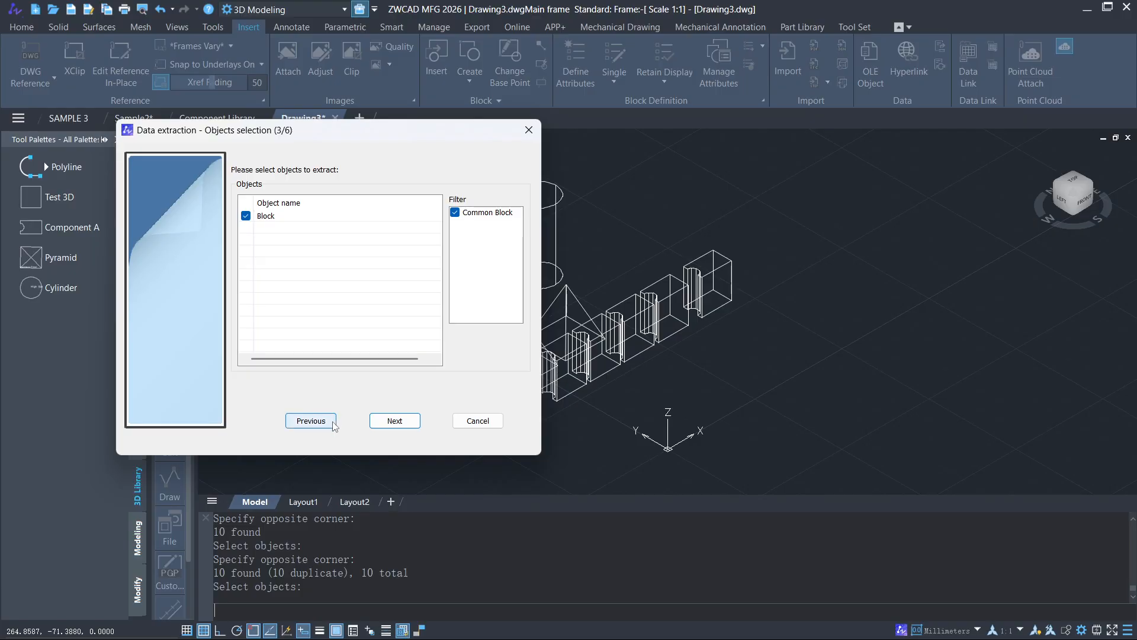
left_click(310, 420)
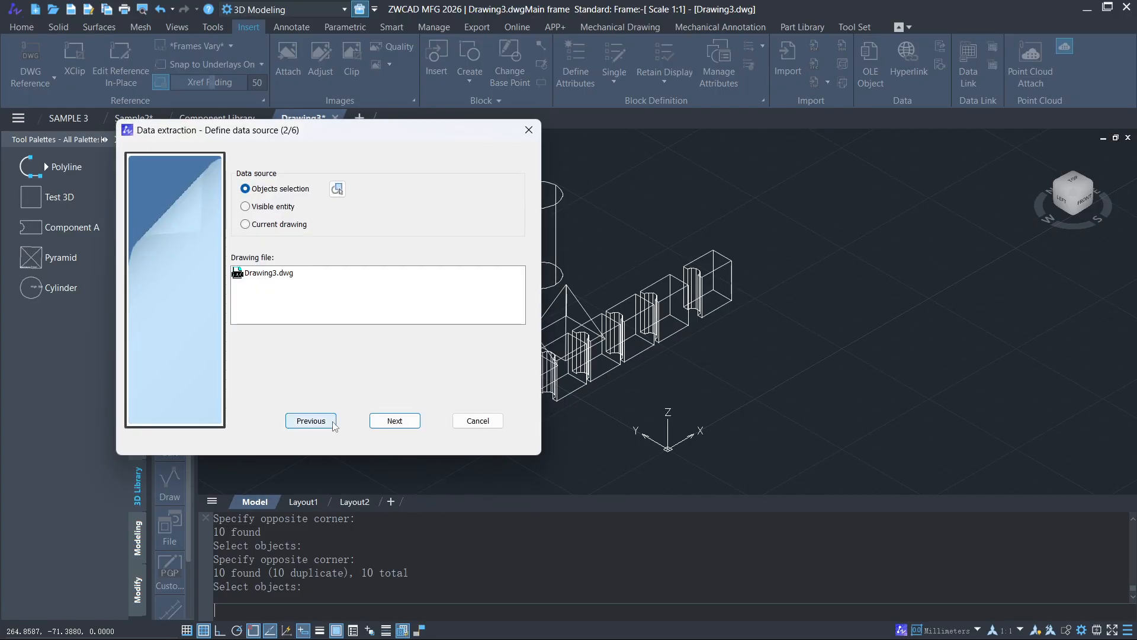
left_click(245, 224)
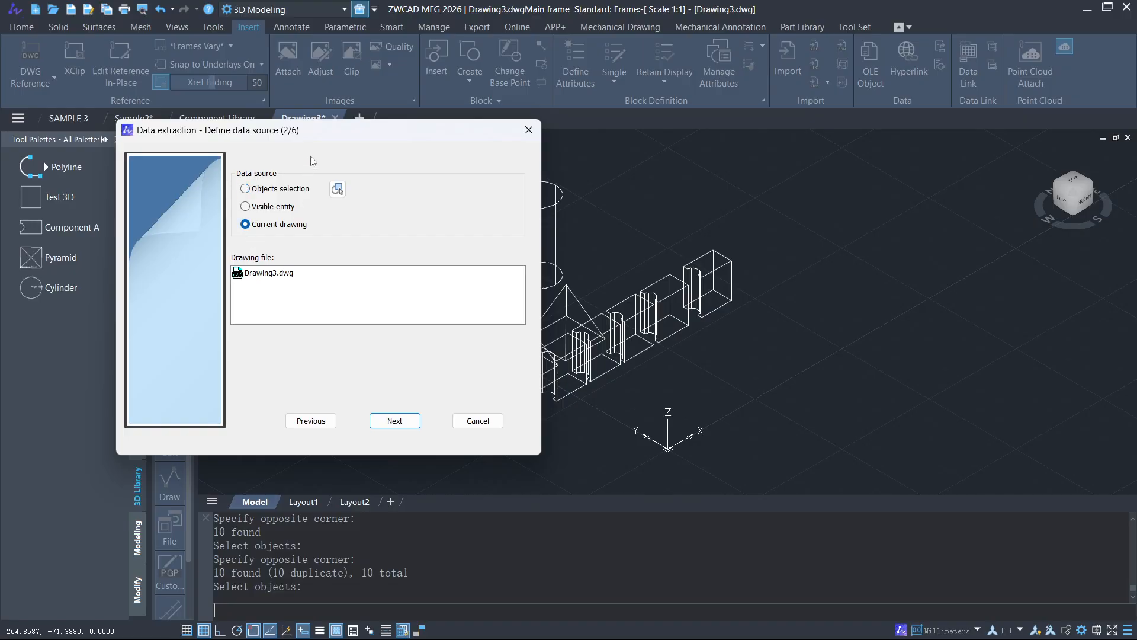
mouse_move(334, 135)
left_mouse_down()
mouse_move(581, 192)
mouse_move(592, 176)
left_mouse_up()
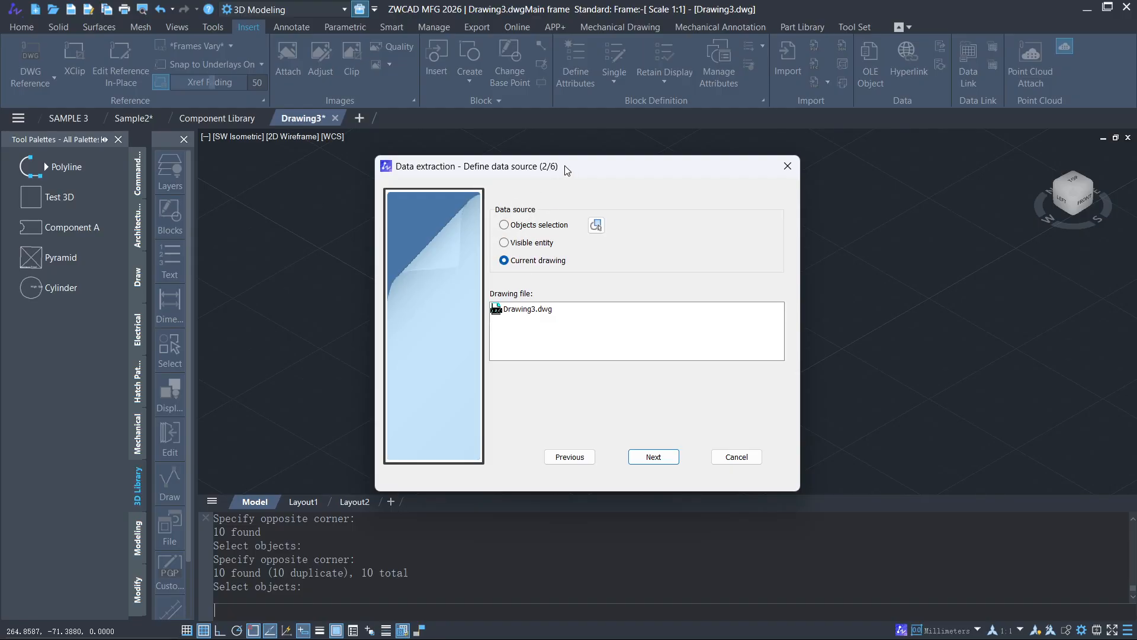
left_click_drag(567, 171, 376, 170)
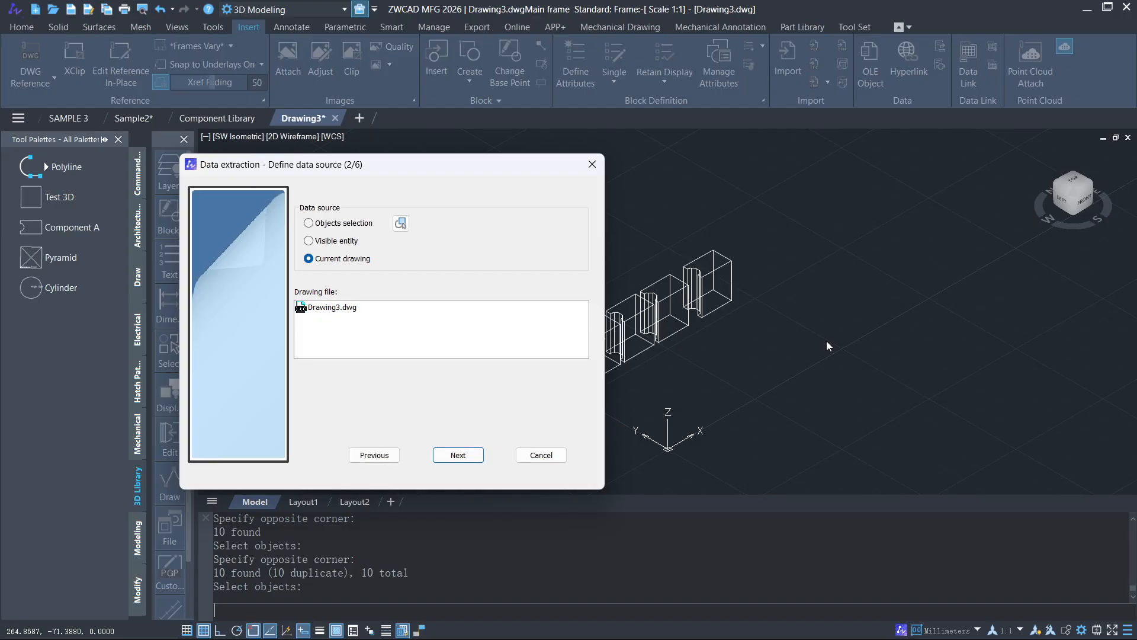
left_click(482, 457)
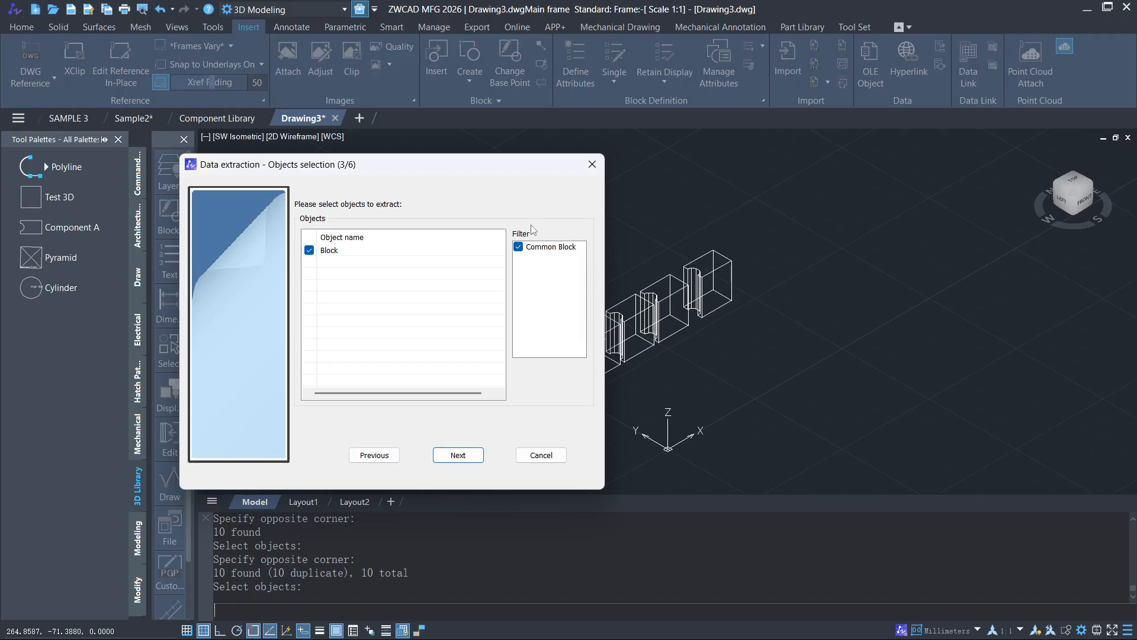
left_click(334, 255)
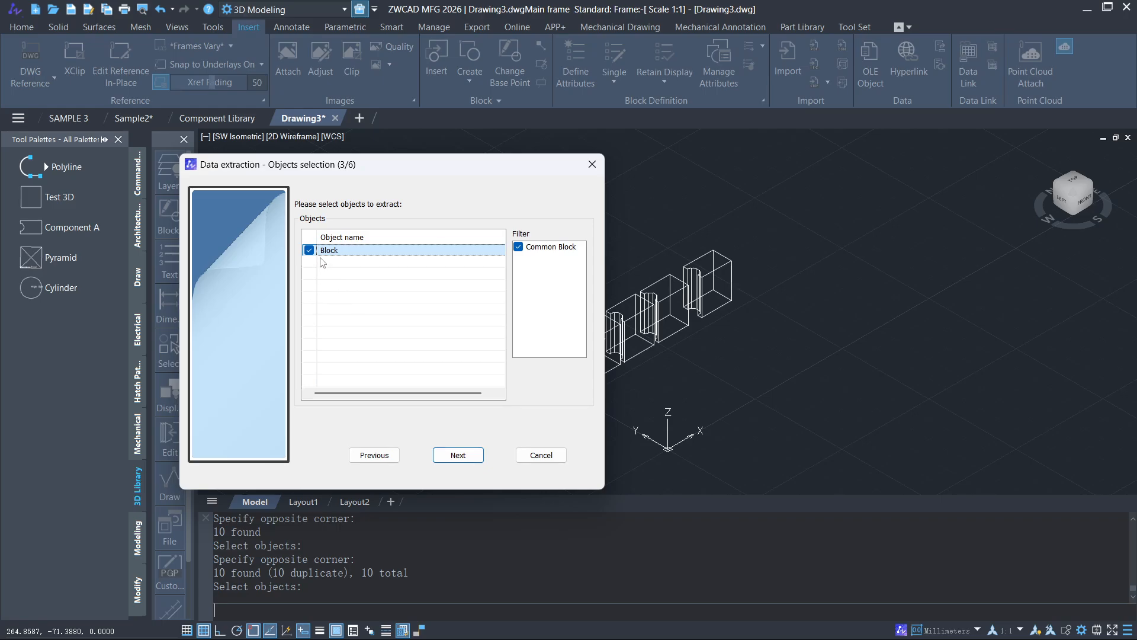
left_click(465, 454)
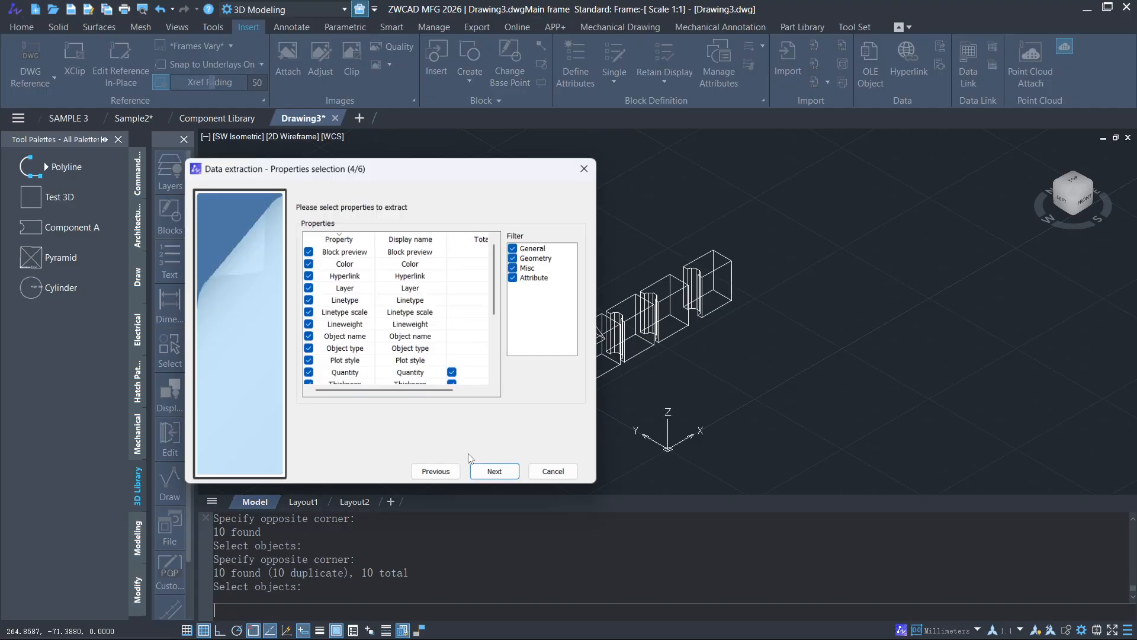
Exclude Color, Hyperlink, Layer, Linetype, Linetype scale, Lineweight, Object type and Plot style from the extracted properties, keeping Object name.
left_click(308, 262)
left_click(307, 275)
left_click(307, 287)
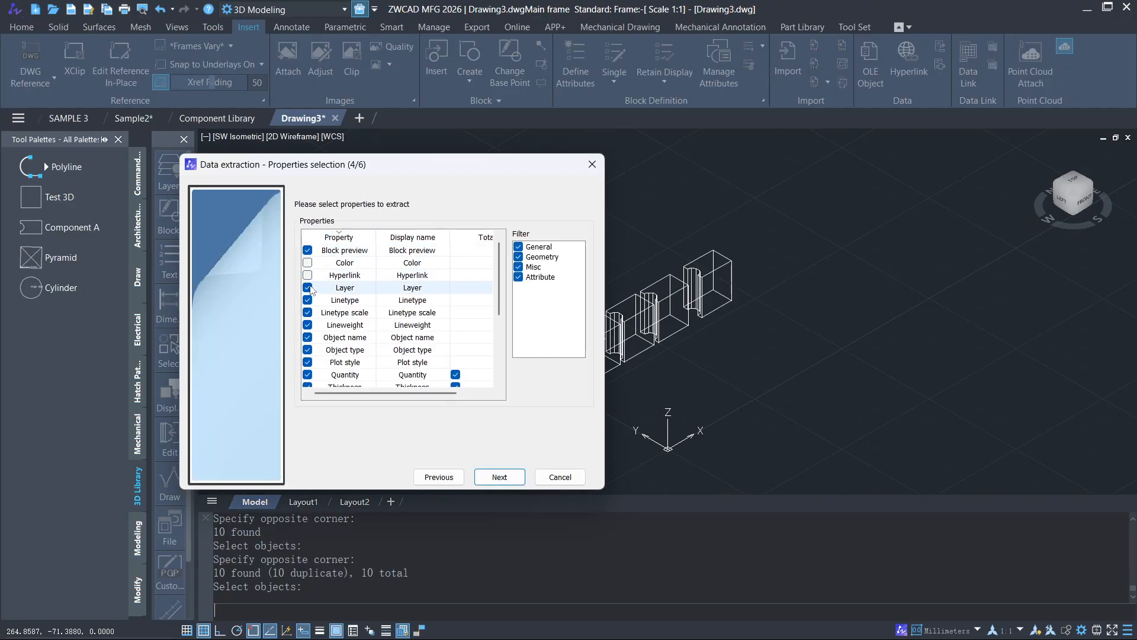
left_click(308, 299)
left_click(307, 312)
left_click(308, 324)
left_click(307, 337)
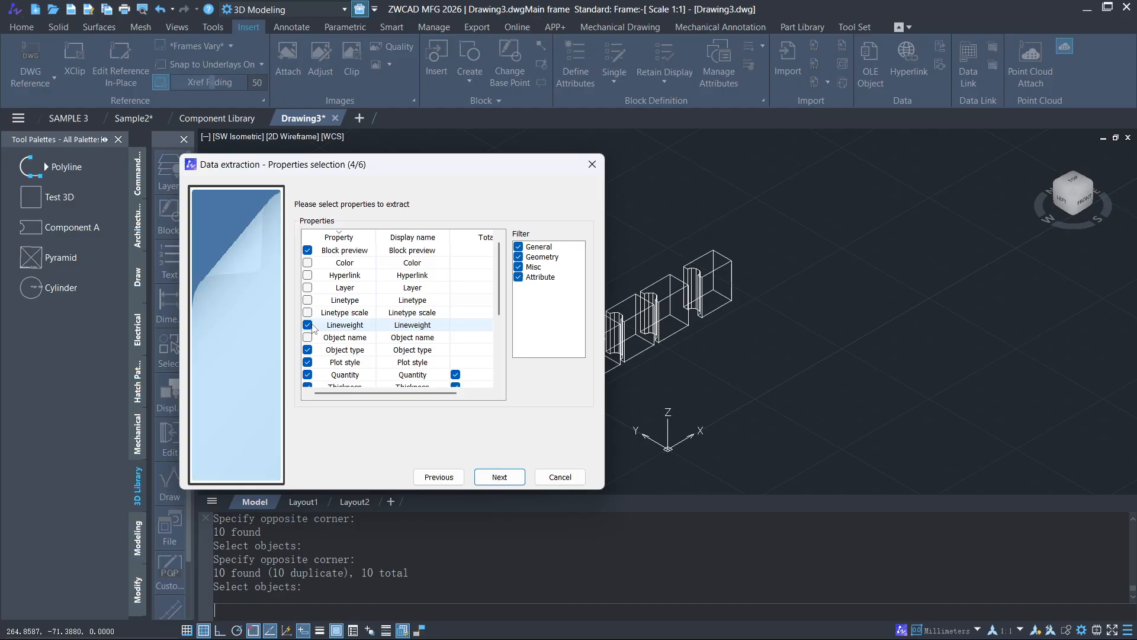
left_click(307, 349)
left_click(307, 361)
scroll(308, 362, "down", 1)
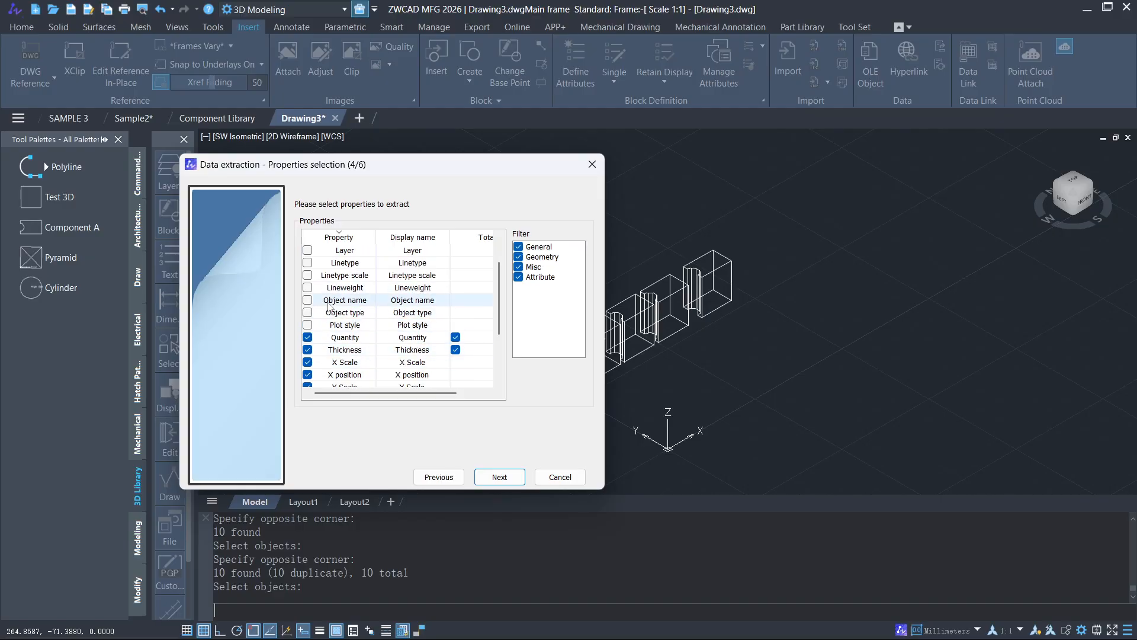
left_click(307, 300)
Exclude Thickness, Rotation and the X, Y and Z scales and positions from the extracted properties.
left_click(307, 349)
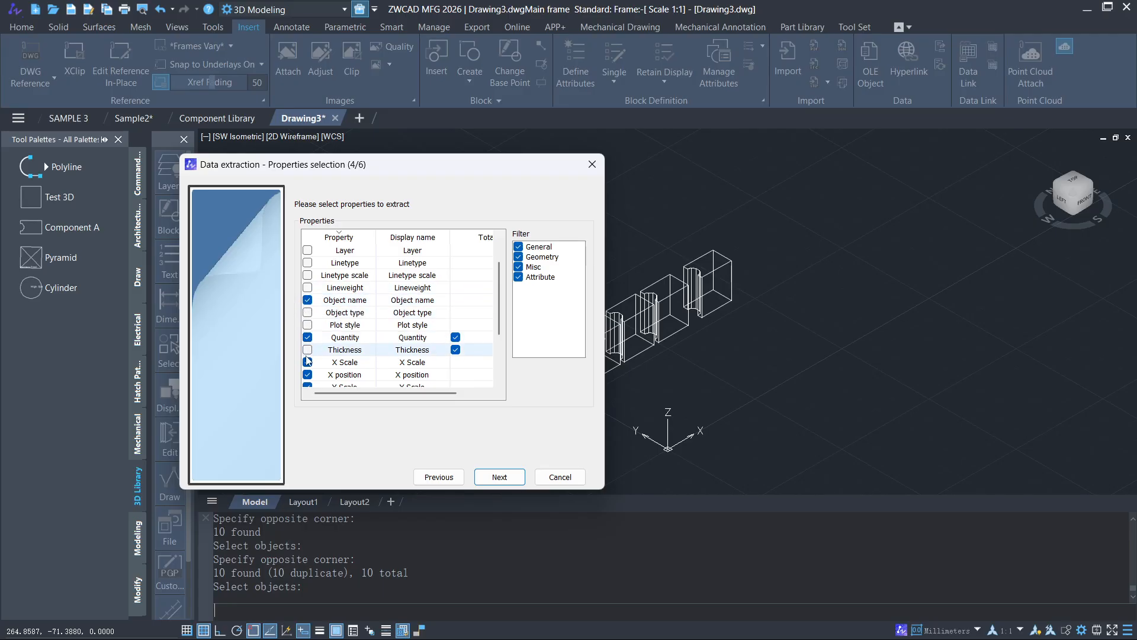
scroll(326, 355, "up", 1)
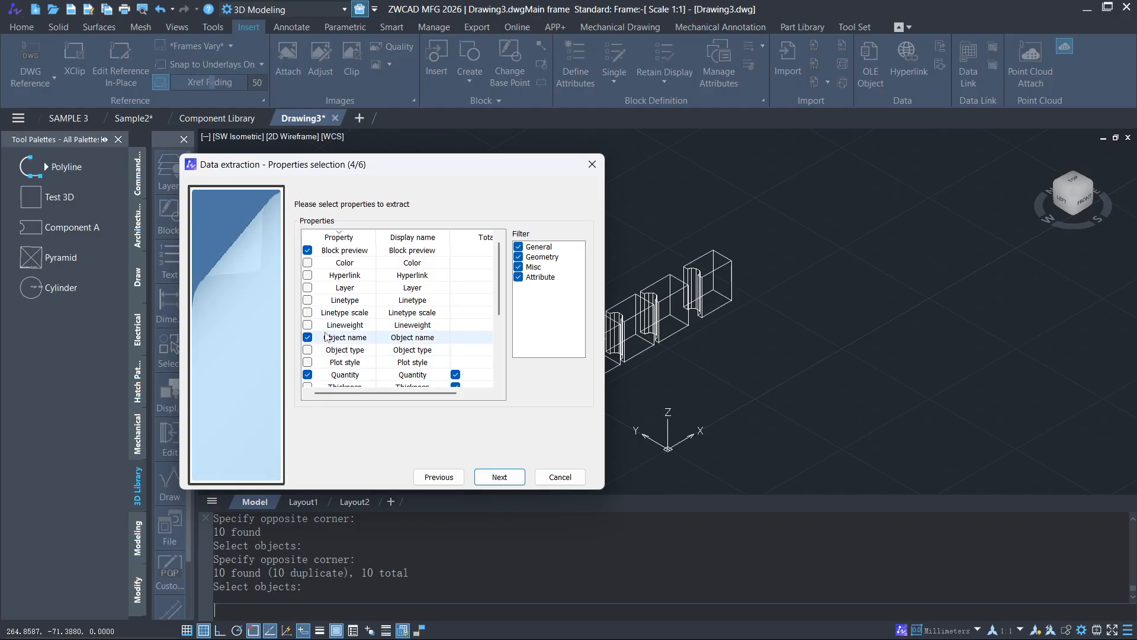
scroll(318, 368, "down", 1)
left_click(307, 374)
scroll(311, 355, "down", 2)
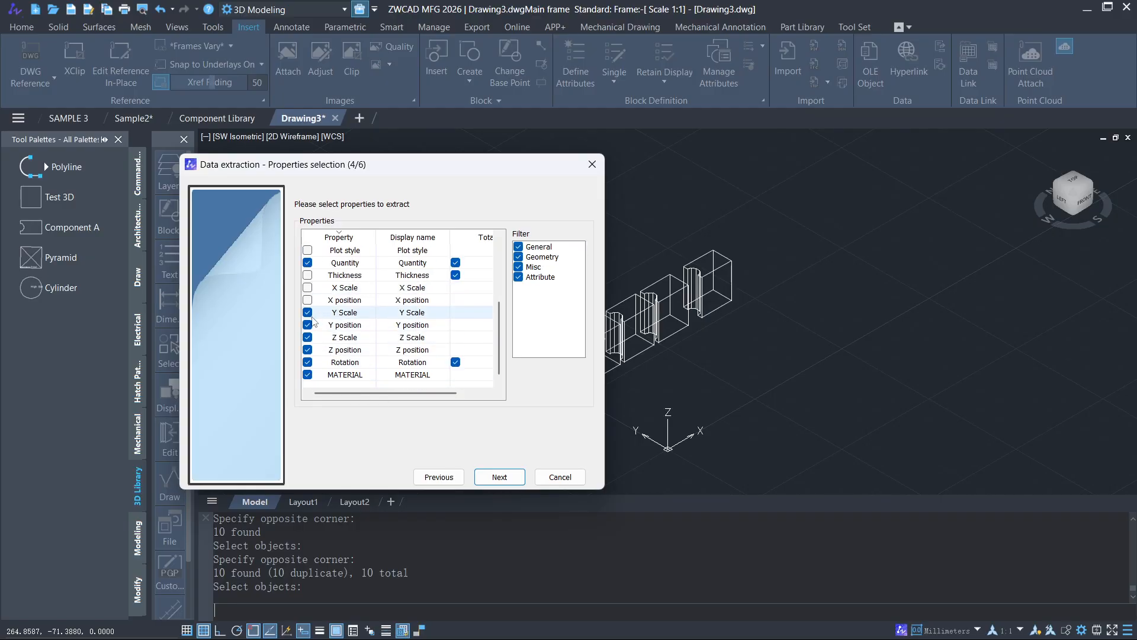
left_click(308, 312)
left_click(308, 325)
left_click(307, 337)
left_click(307, 349)
left_click(307, 362)
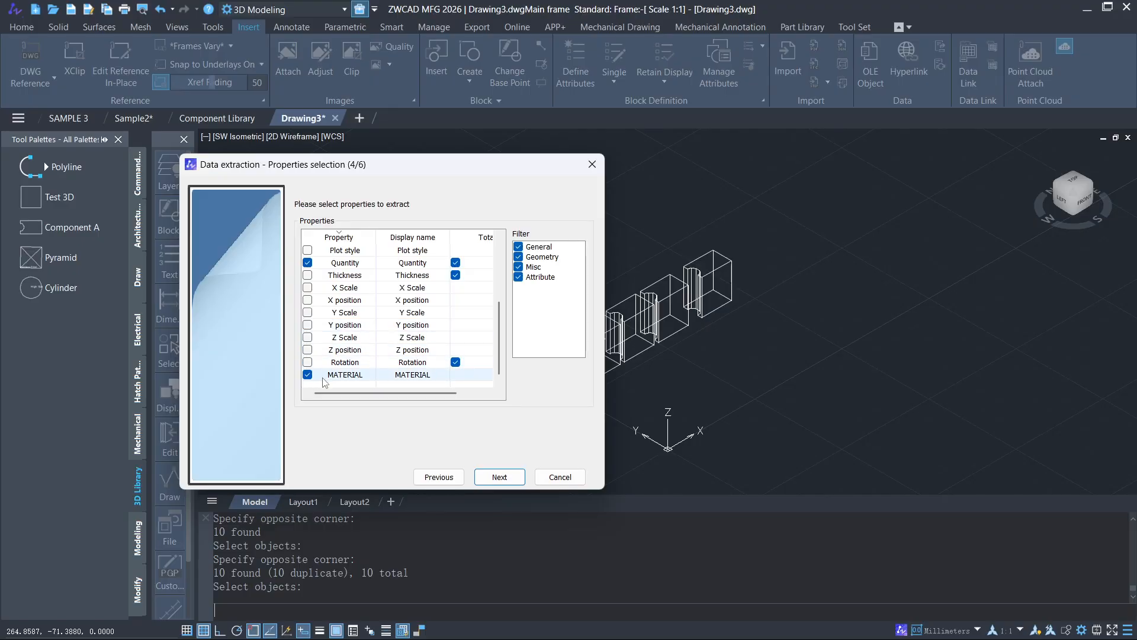
Turn off the total for Thickness and accept Block preview, Object name, Quantity and MATERIAL as the extracted properties.
left_click(335, 376)
scroll(338, 370, "up", 3)
scroll(341, 355, "down", 3)
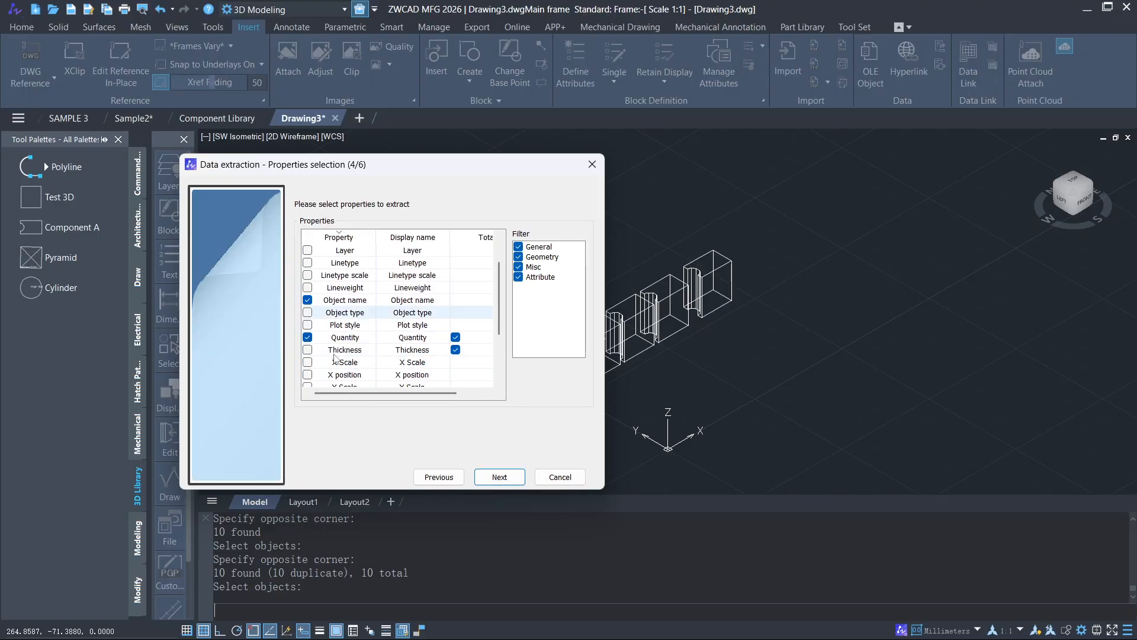
scroll(342, 348, "up", 2)
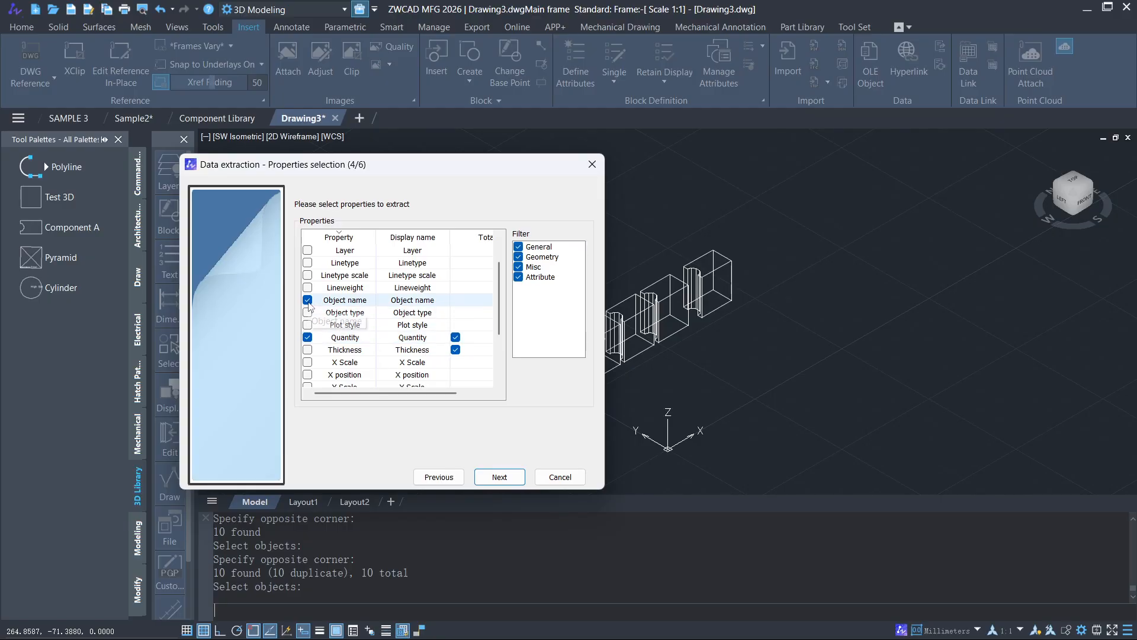
scroll(333, 312, "down", 2)
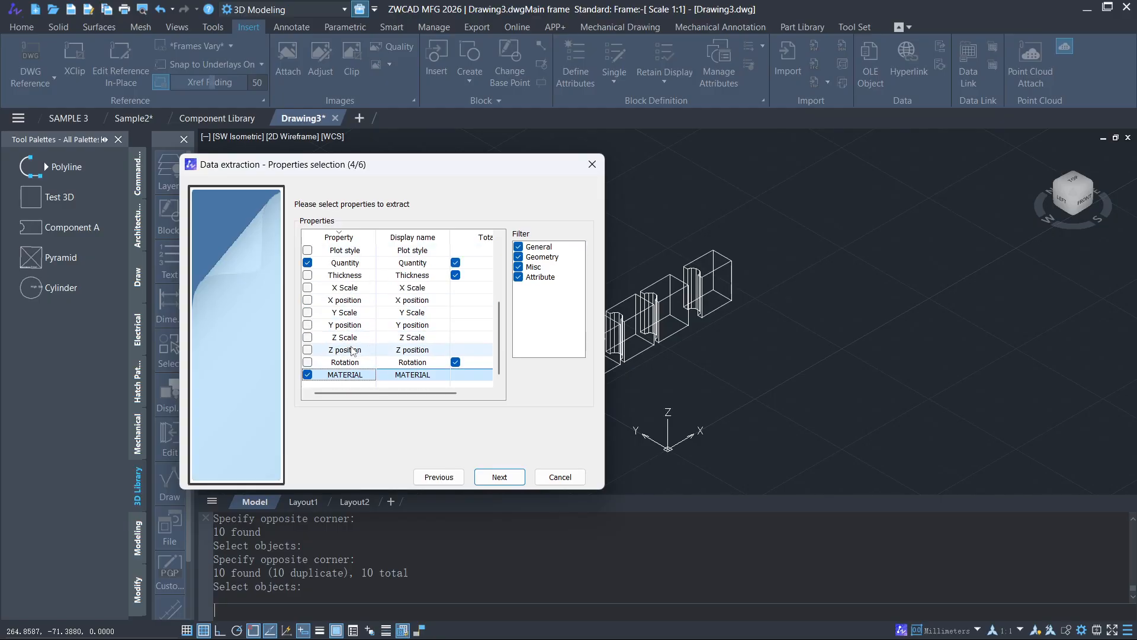
left_click(455, 275)
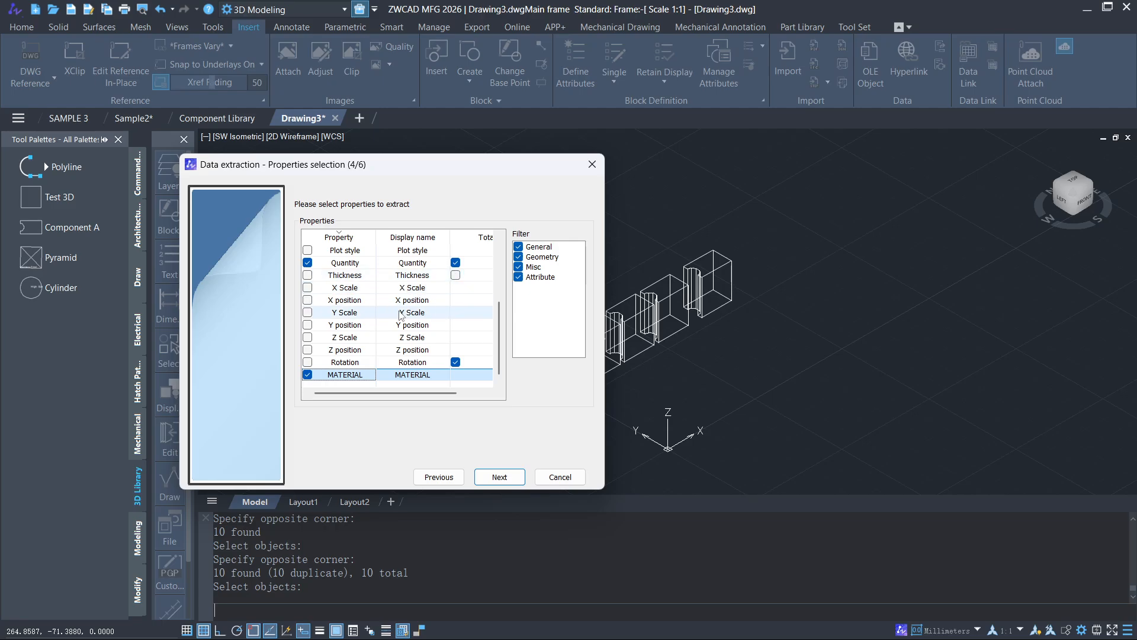
scroll(372, 320, "up", 2)
left_click(307, 300)
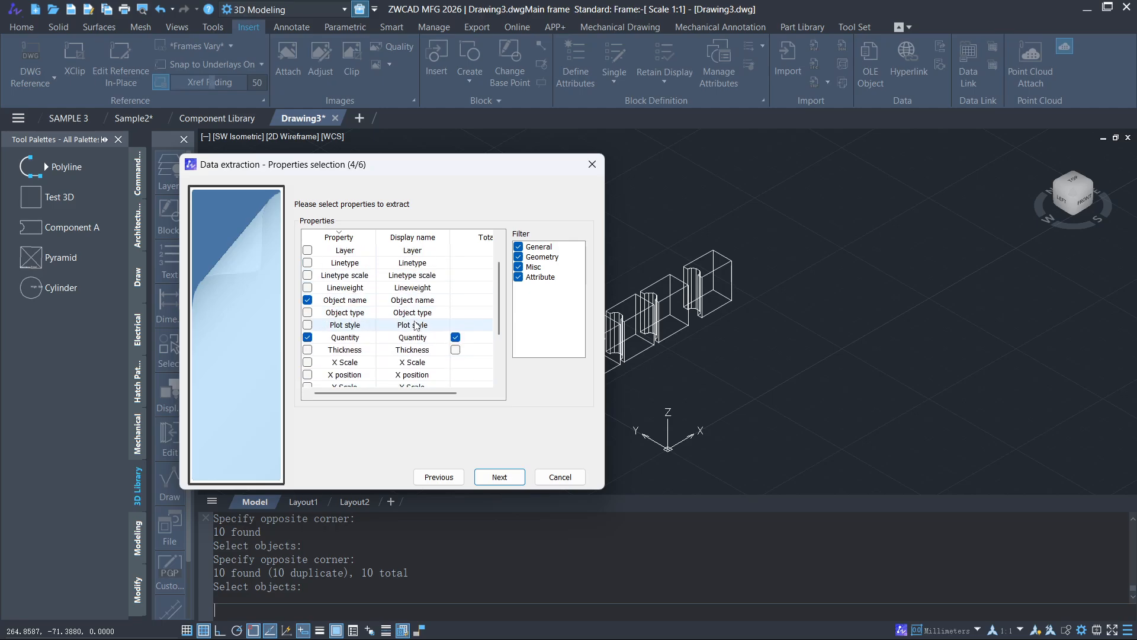
scroll(424, 308, "up", 1)
scroll(424, 308, "down", 3)
left_click(500, 477)
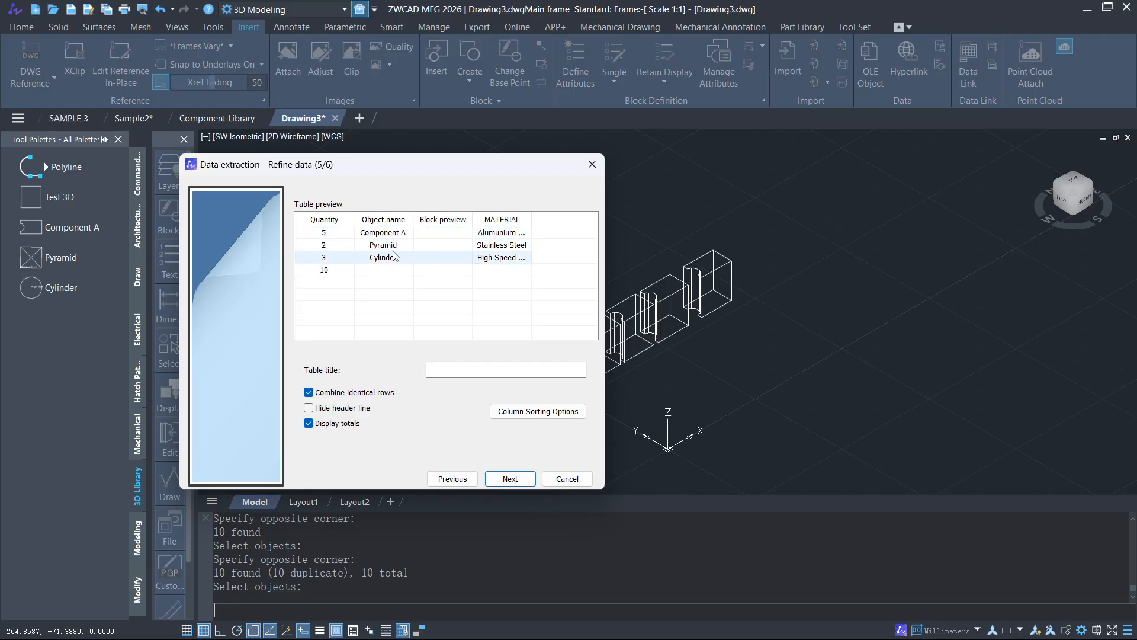
Title the extracted table "Bill of Material".
left_click(494, 365)
type("B")
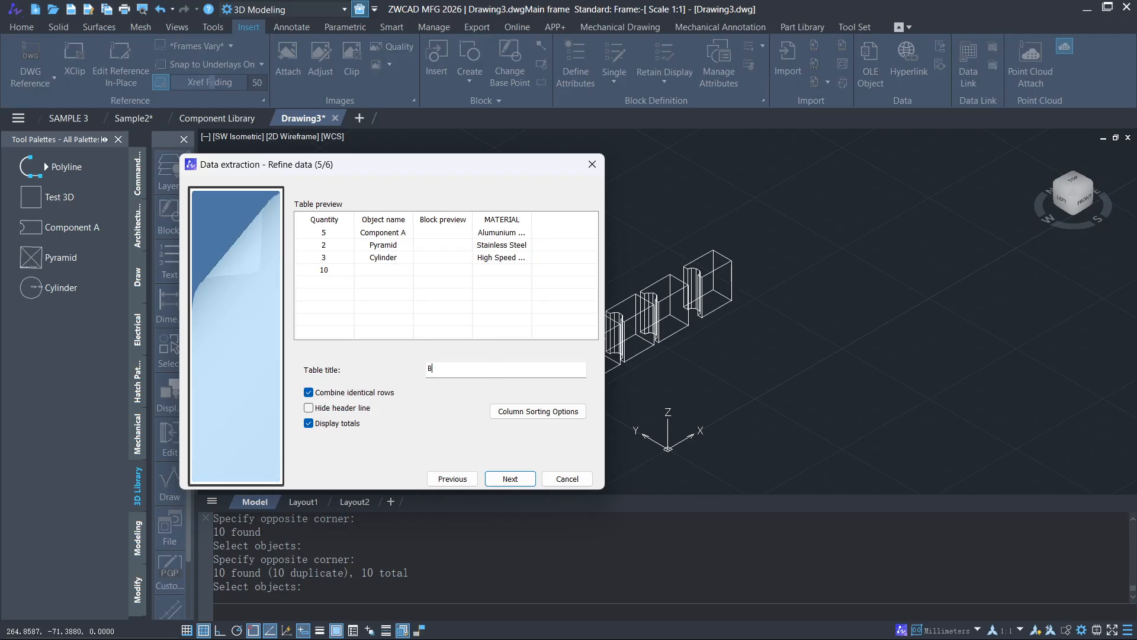
type("ill of Ma")
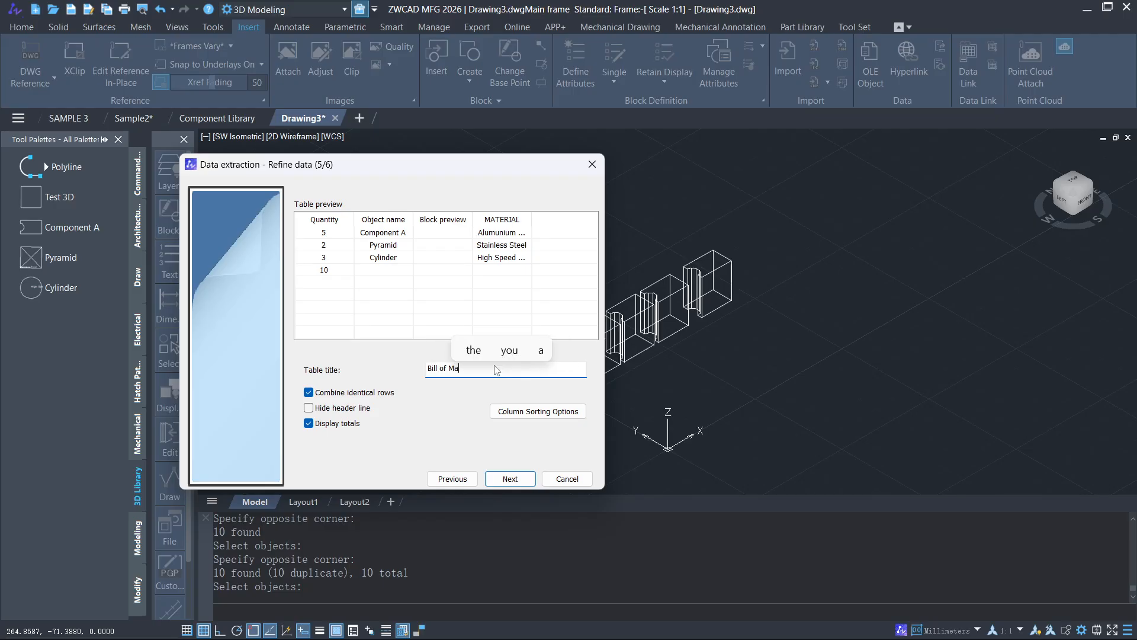
type("terial")
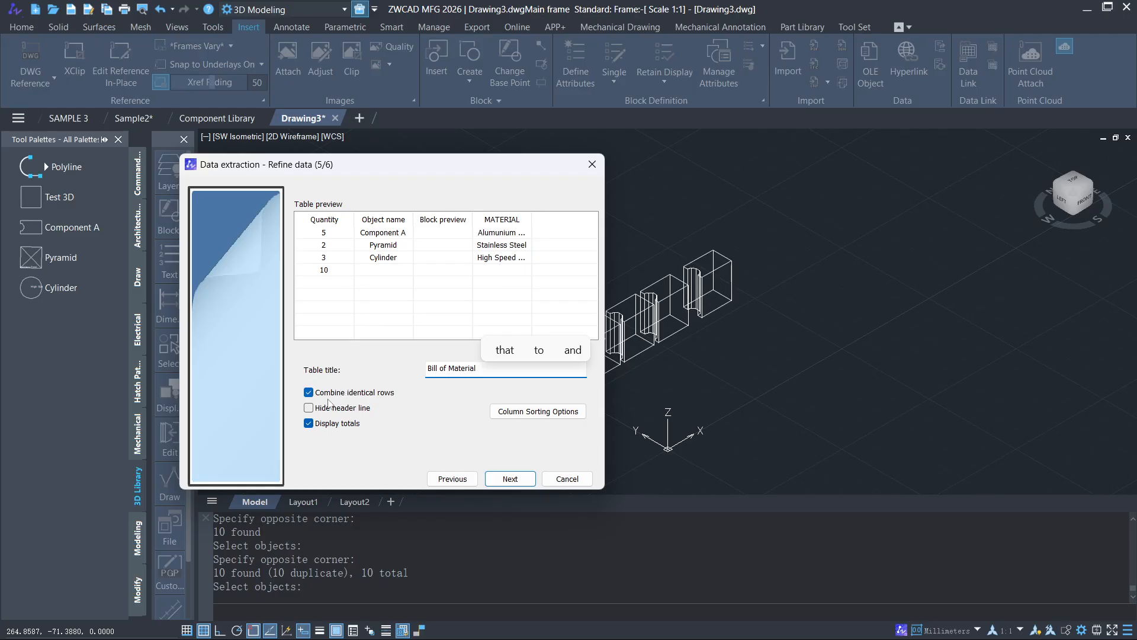
Accept the refined table data and proceed to the extraction's output options.
left_click_drag(464, 176, 363, 199)
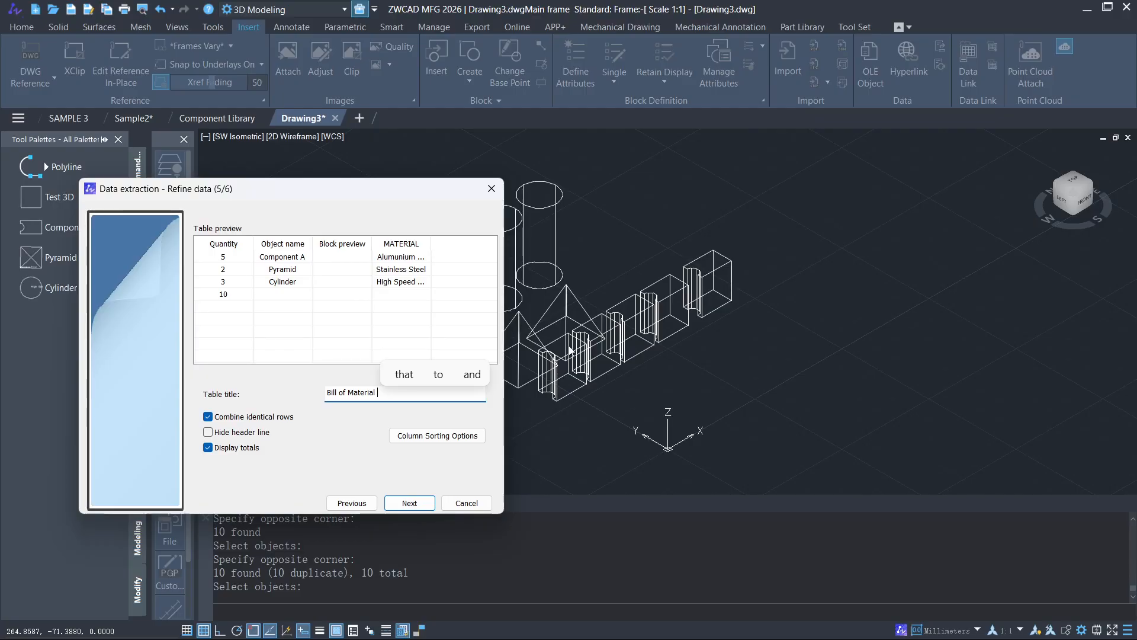
left_click(416, 502)
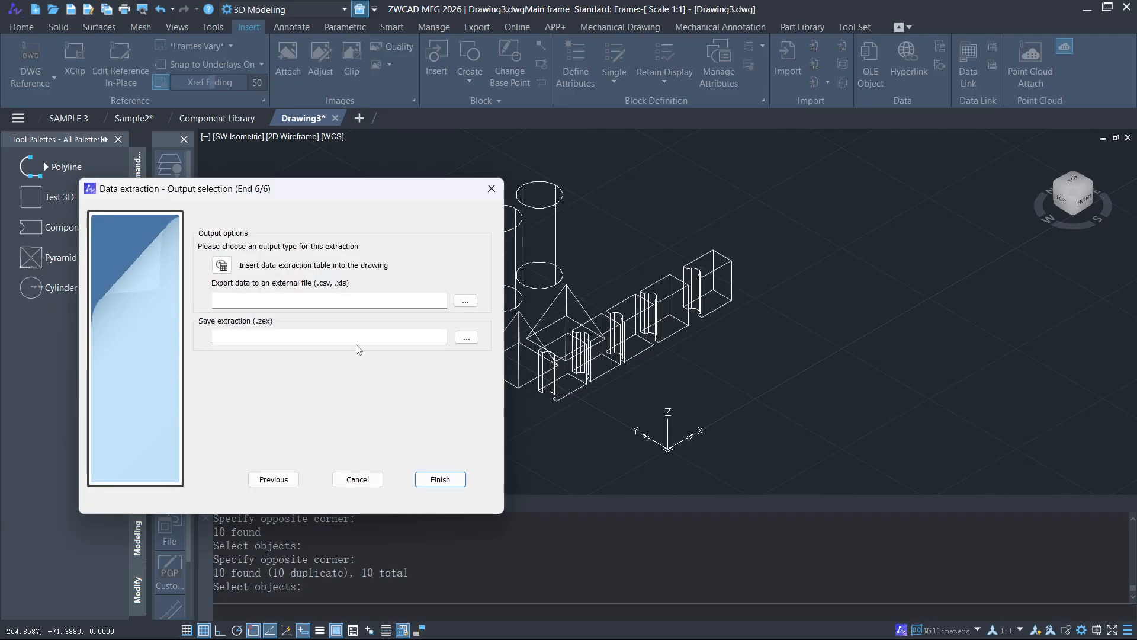
left_click_drag(268, 190, 298, 180)
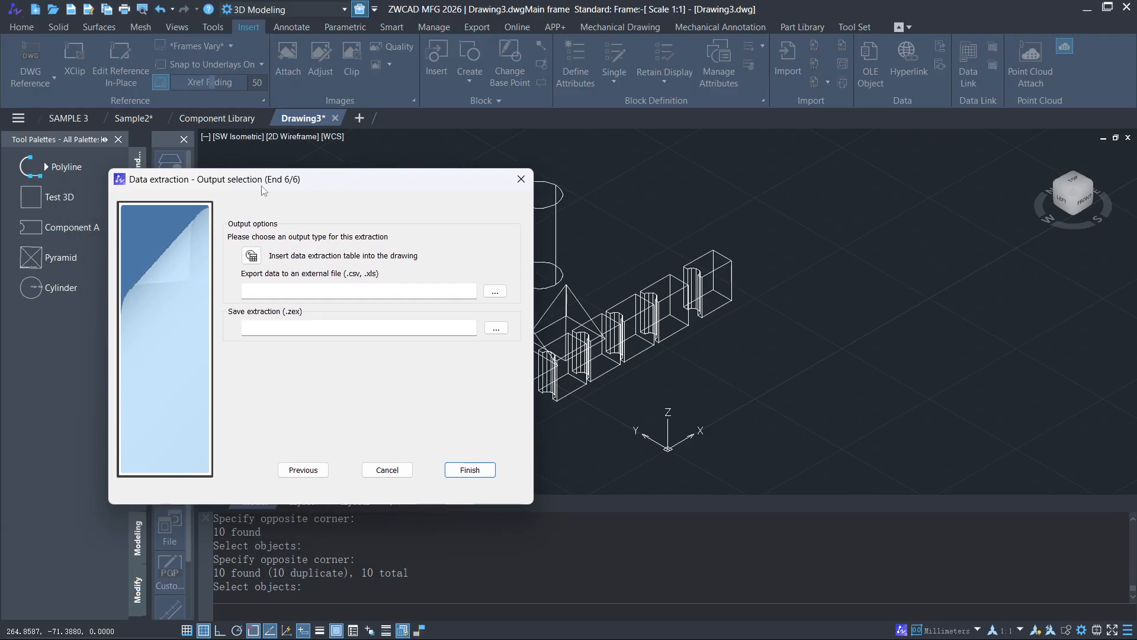
Set the extraction to be saved on the Desktop as "Template 3D BOM.zex".
left_click(495, 328)
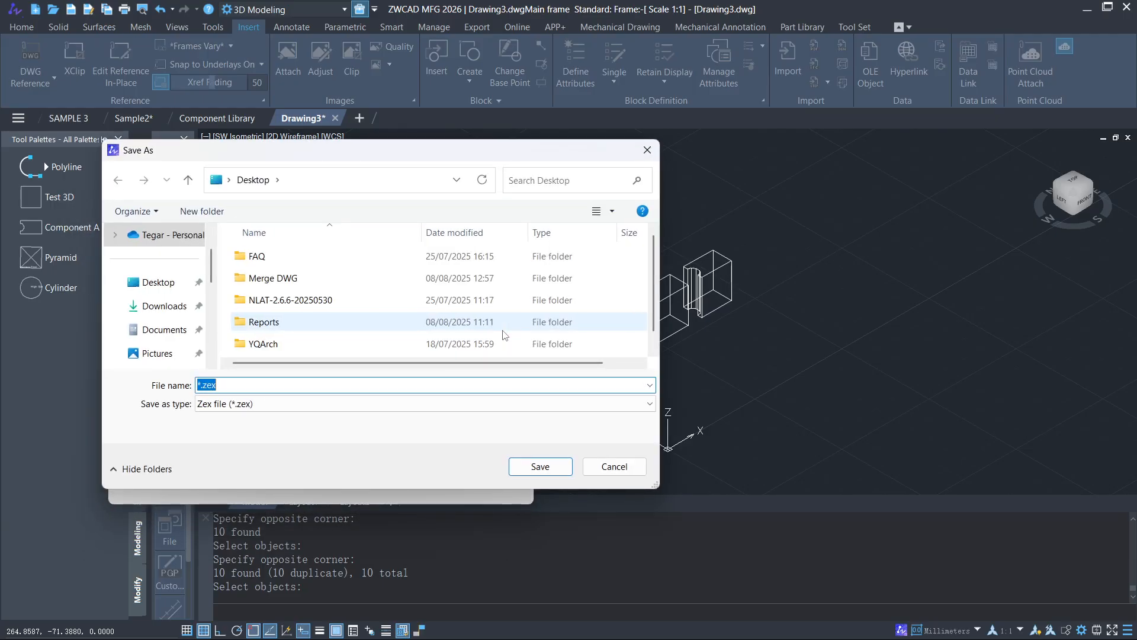
left_click(256, 384)
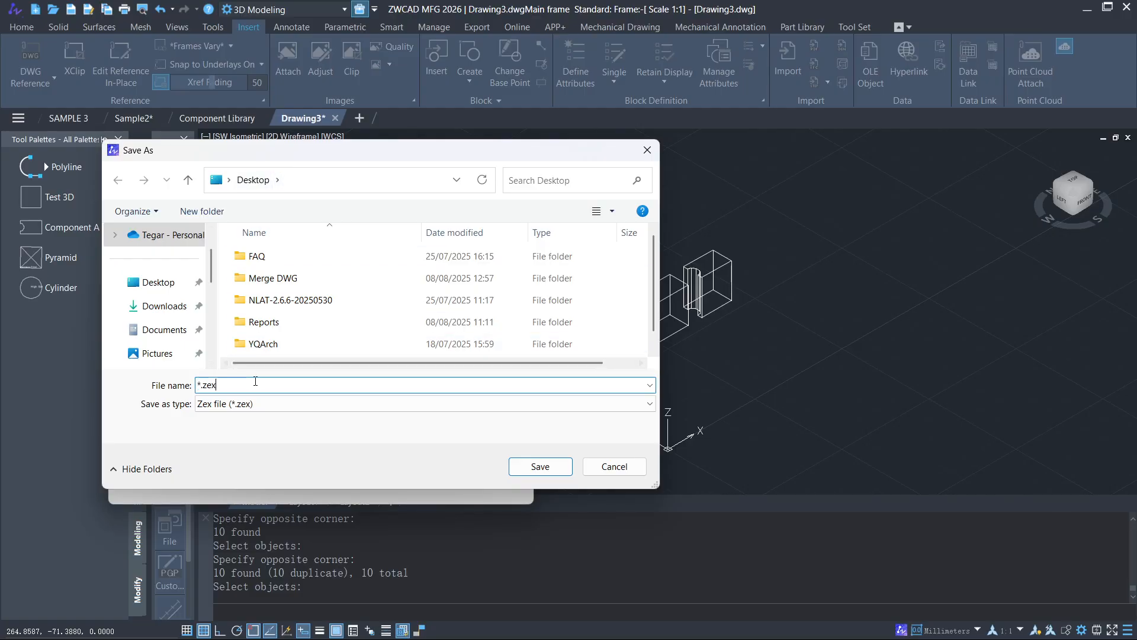
type("Templaet")
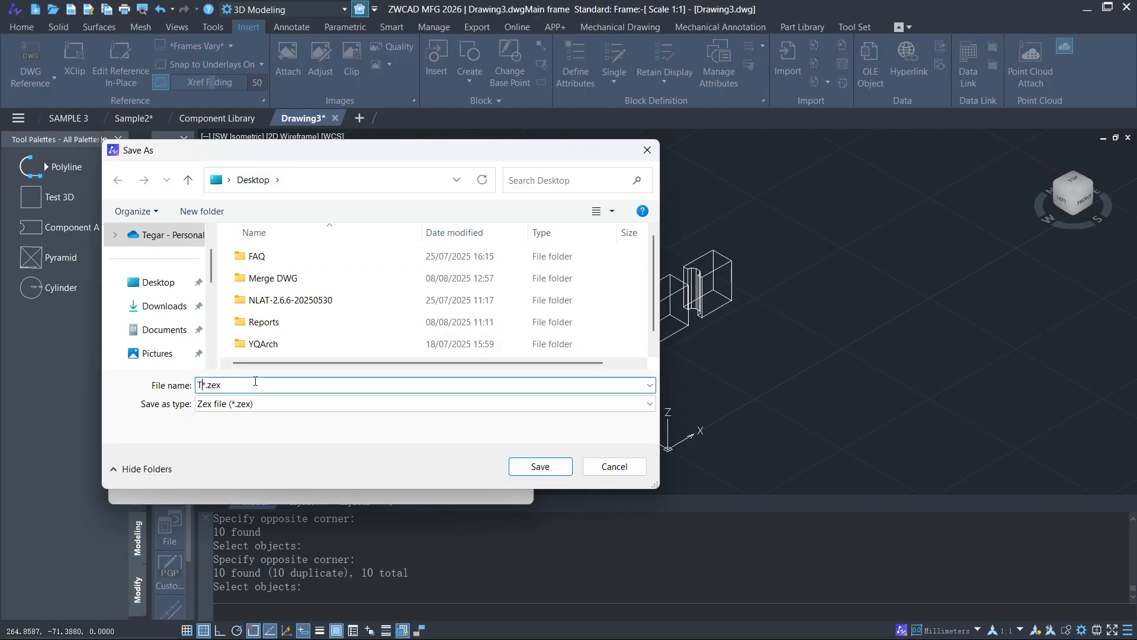
key("BackSpace")
key("BackSpace")
type("te ")
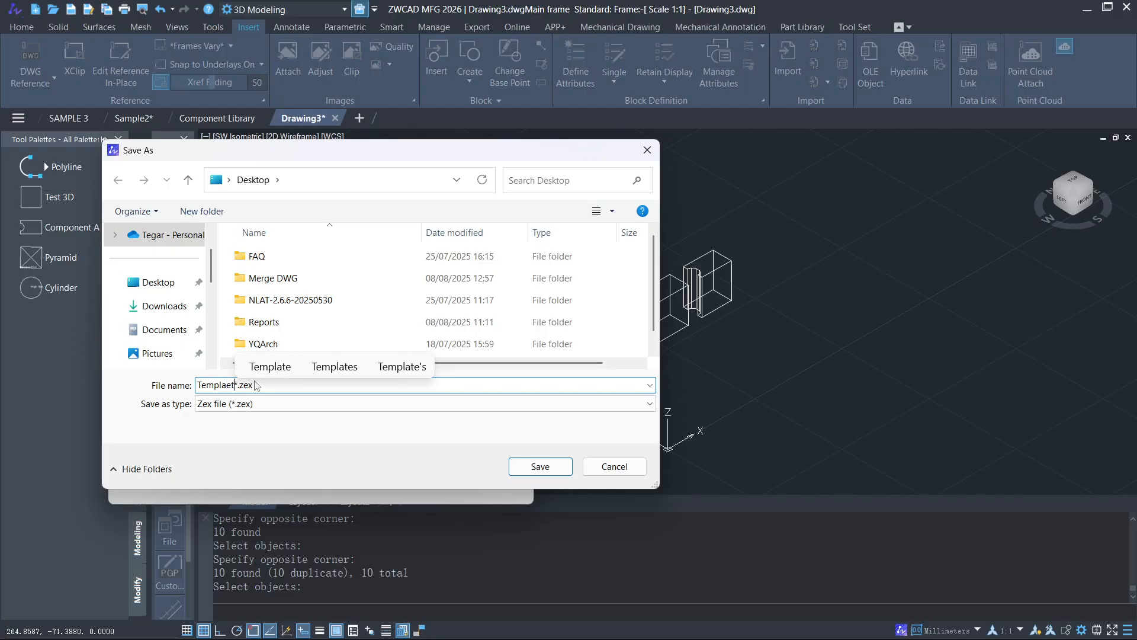
type("3D BOM")
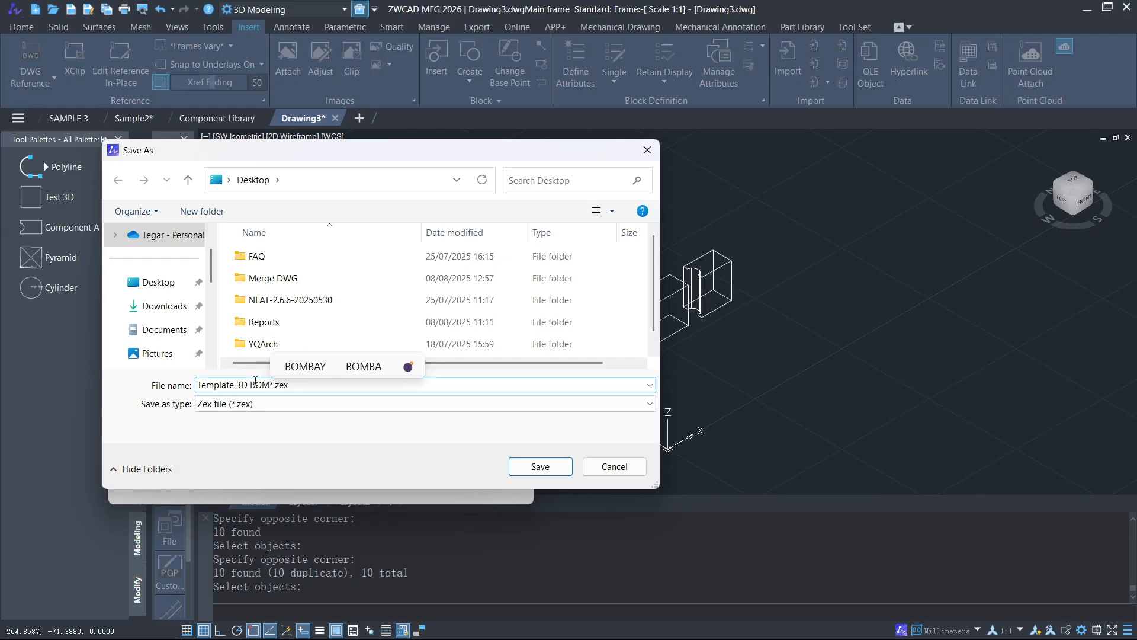
left_click(525, 470)
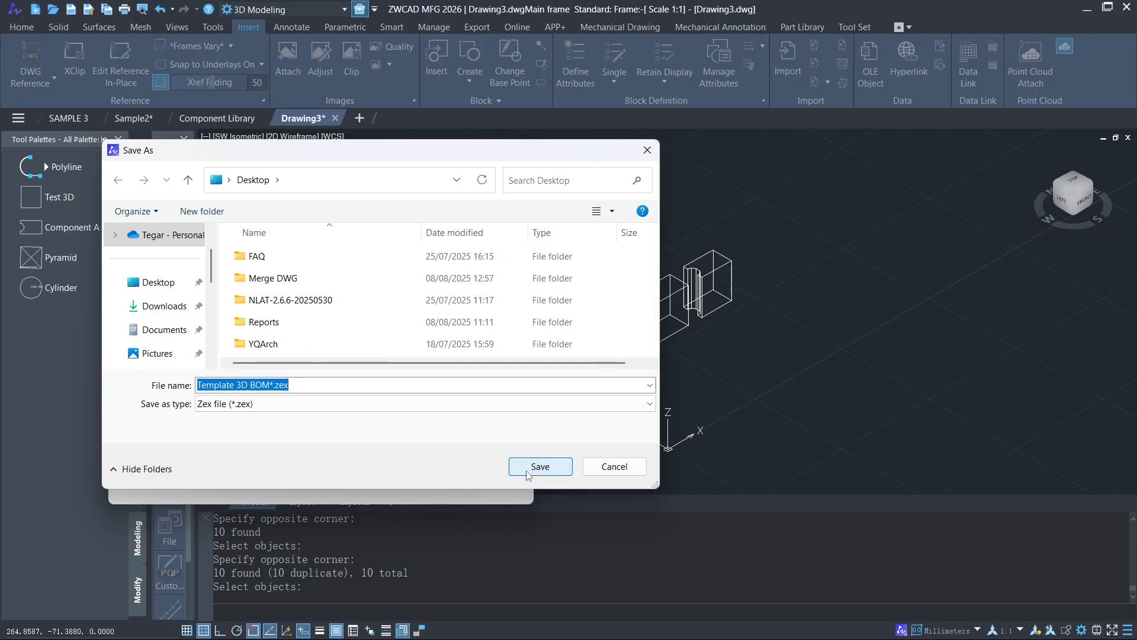
left_click(322, 384)
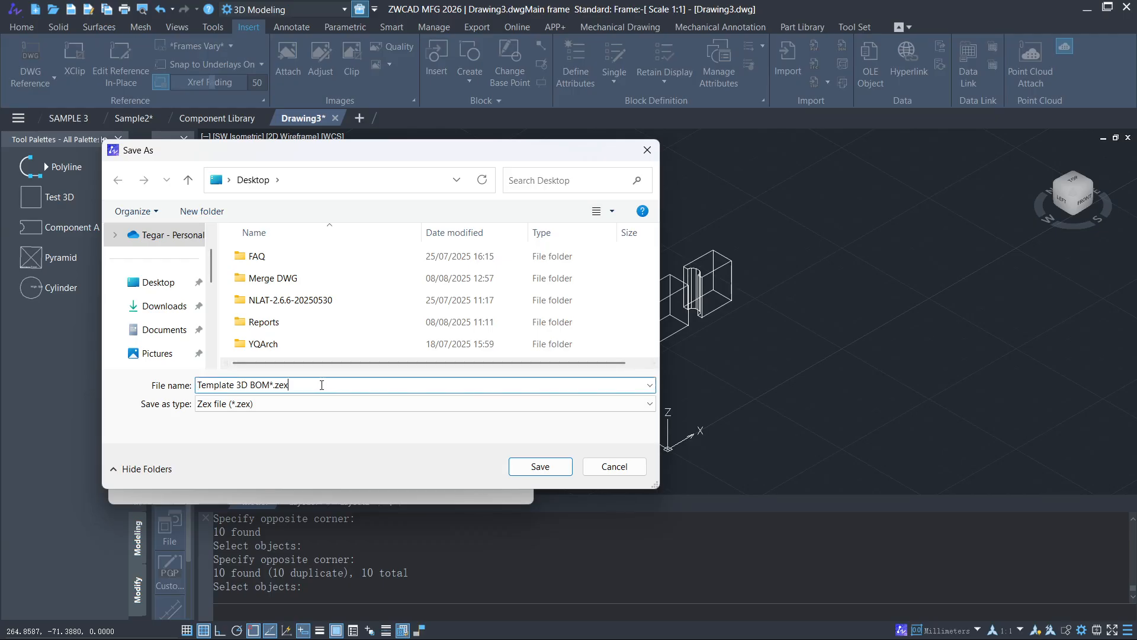
left_click(510, 467)
left_click(273, 384)
key("BackSpace")
left_click(525, 468)
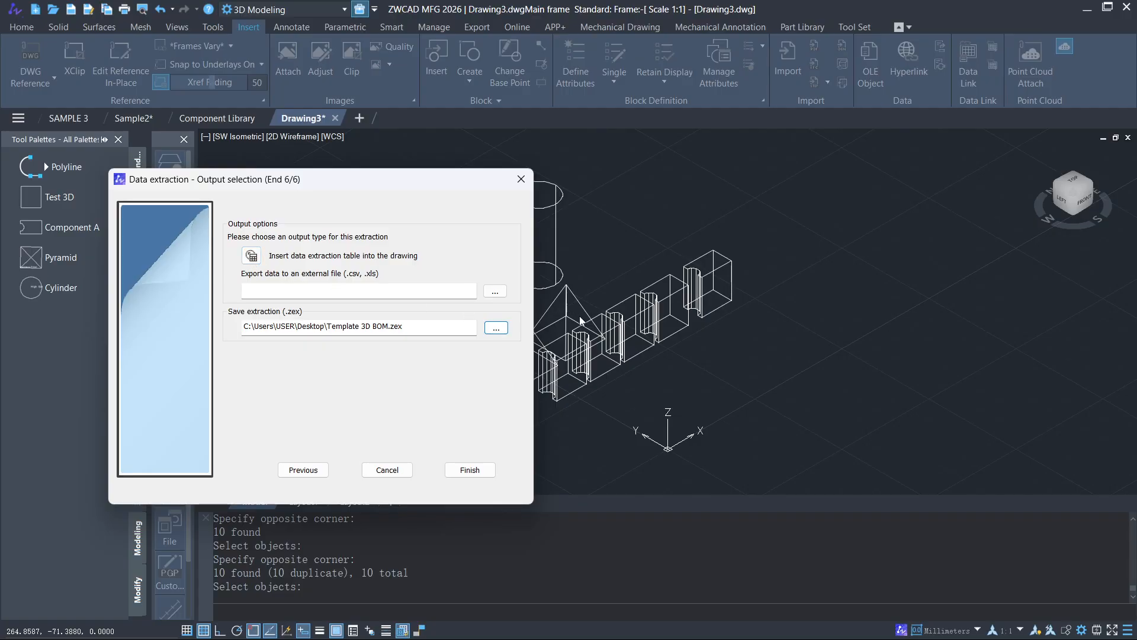
Insert the extraction table into the drawing beside the 3D blocks and finish the data extraction.
left_click(251, 256)
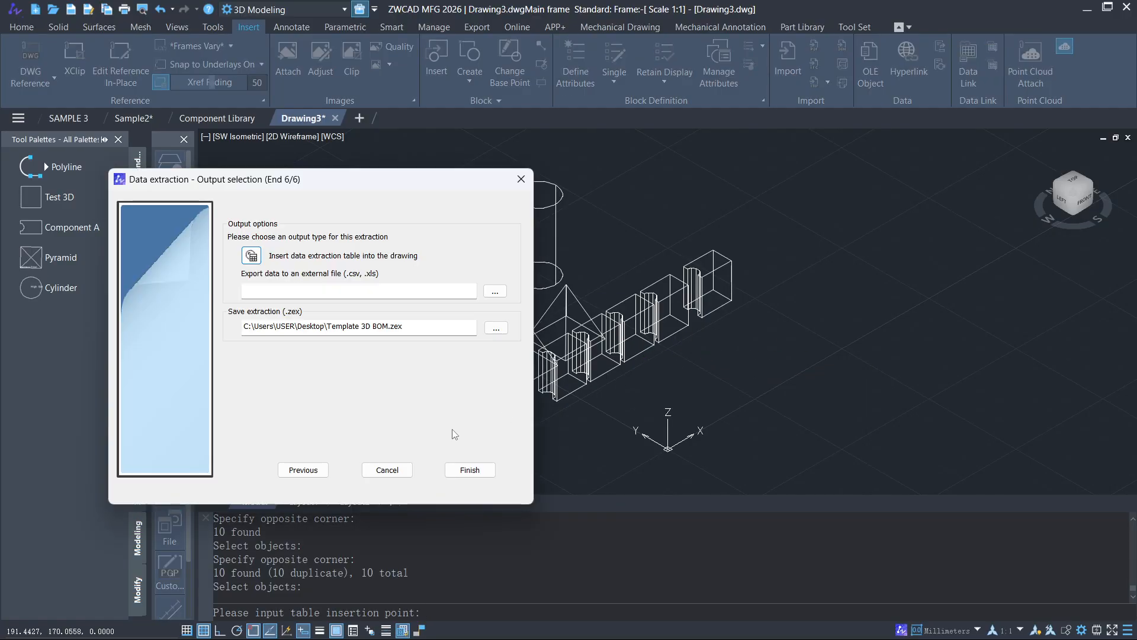
left_click(470, 470)
Delete the empty row and the totals row from the Bill of Material table.
left_click(1068, 189)
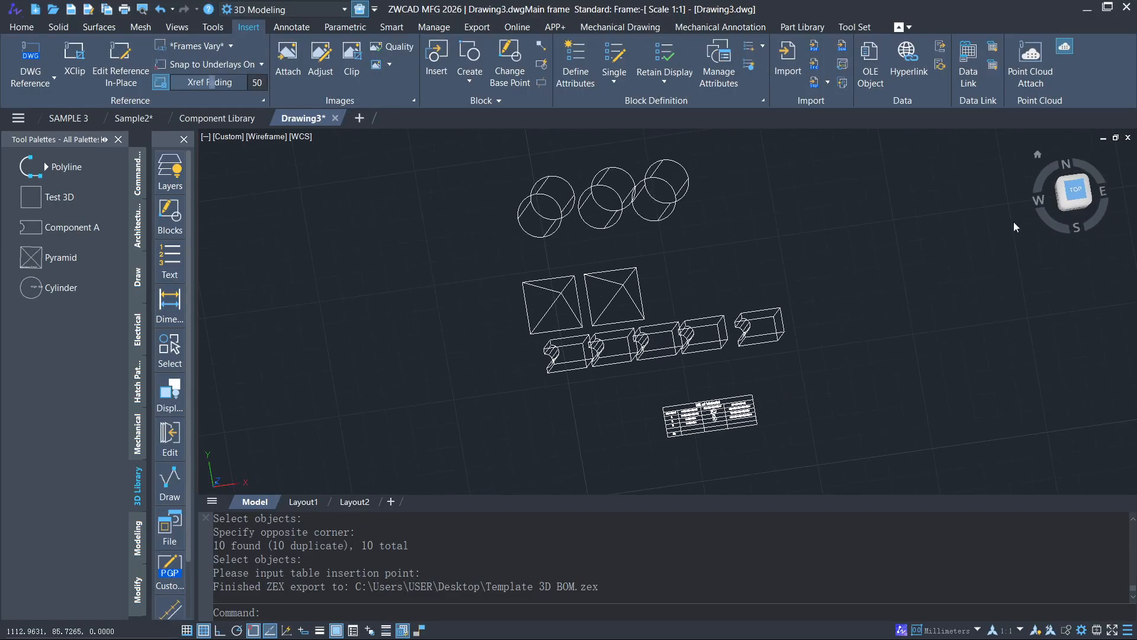
scroll(532, 412, "up", 1)
scroll(338, 397, "down", 1)
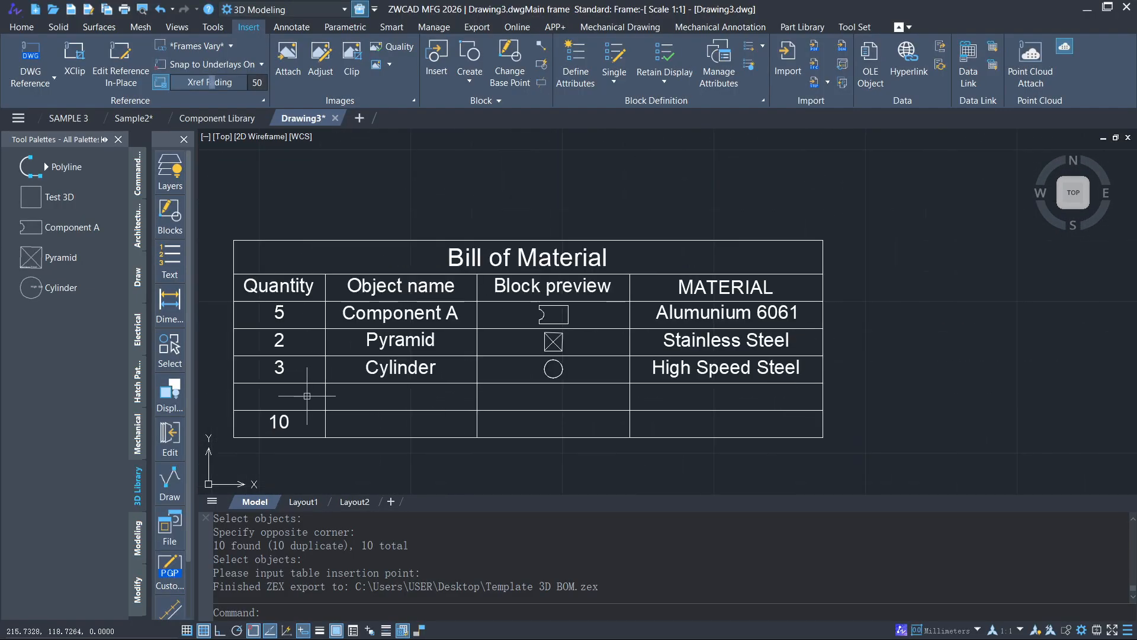
left_click(308, 397)
left_click_drag(761, 417, 279, 396)
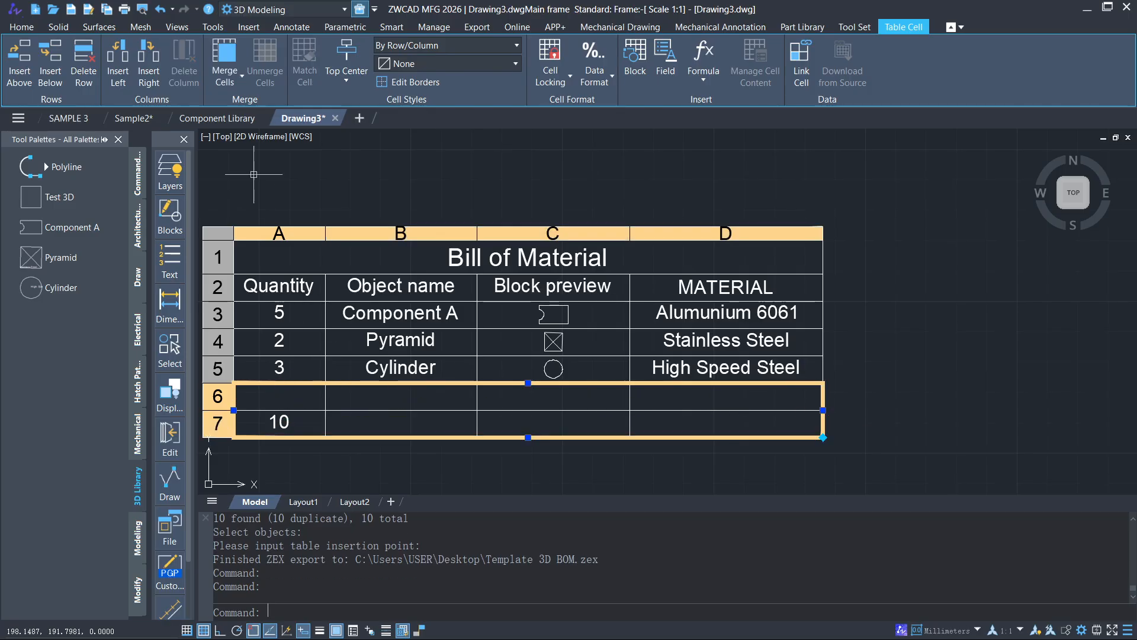
left_click(83, 71)
left_click(542, 433)
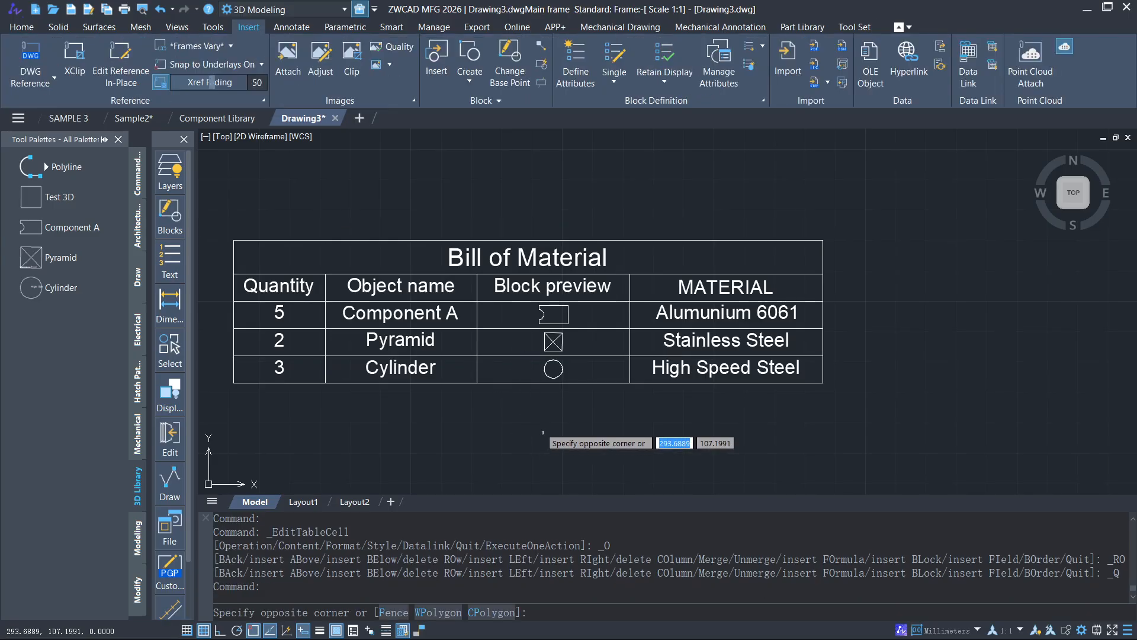
key("Escape")
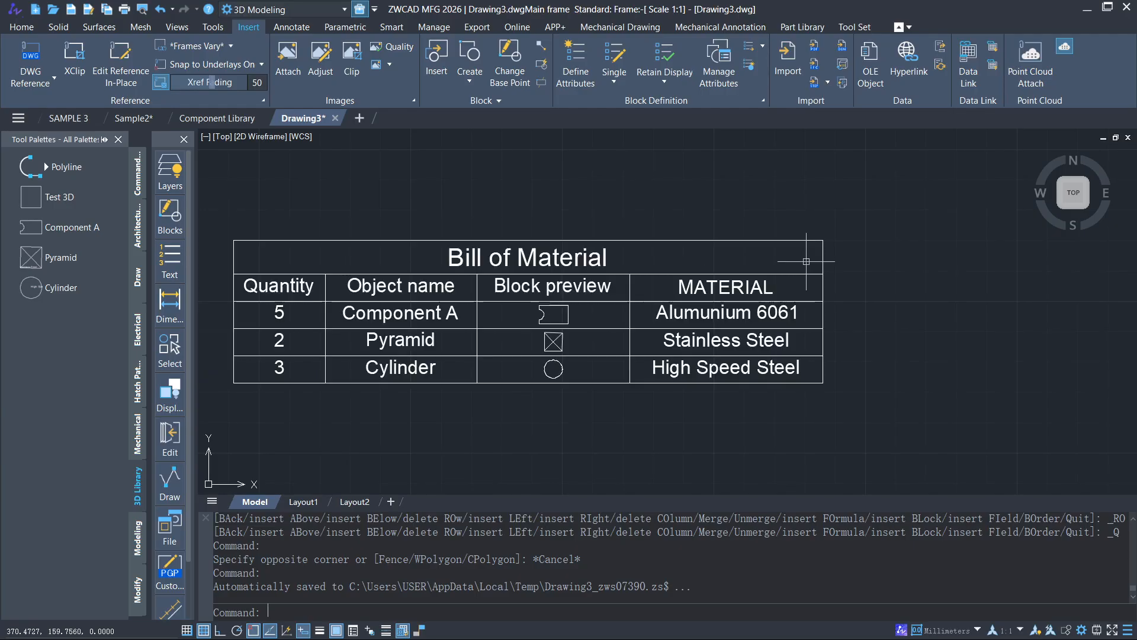
Start a data extraction from the saved "Template 3D BOM.zex" and proceed to the properties selection.
left_click(1038, 157)
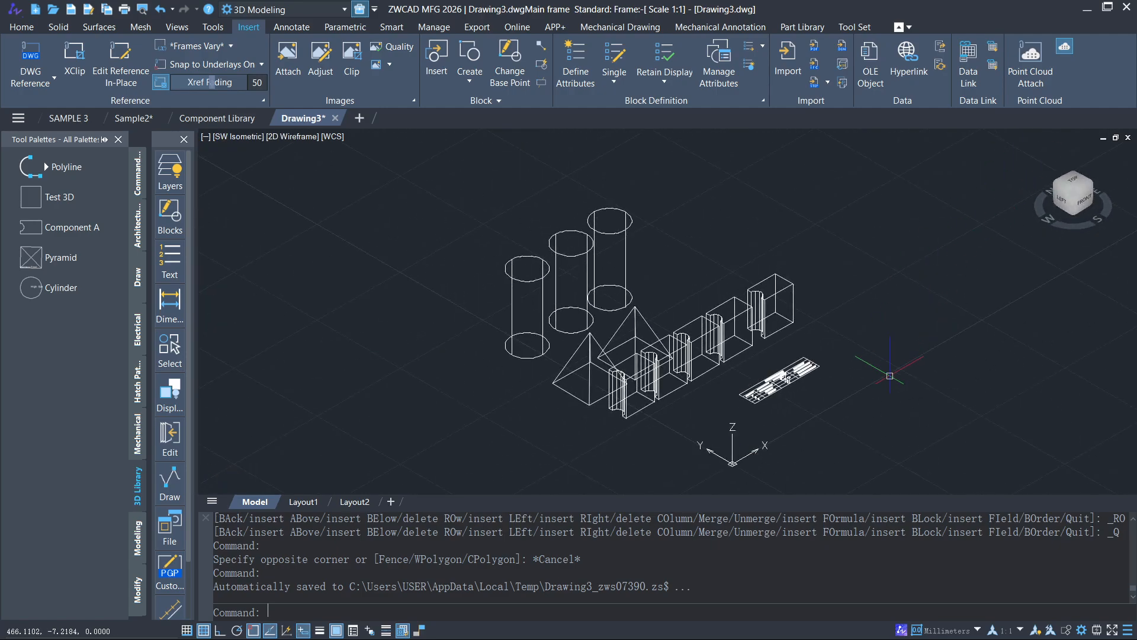
type("DA")
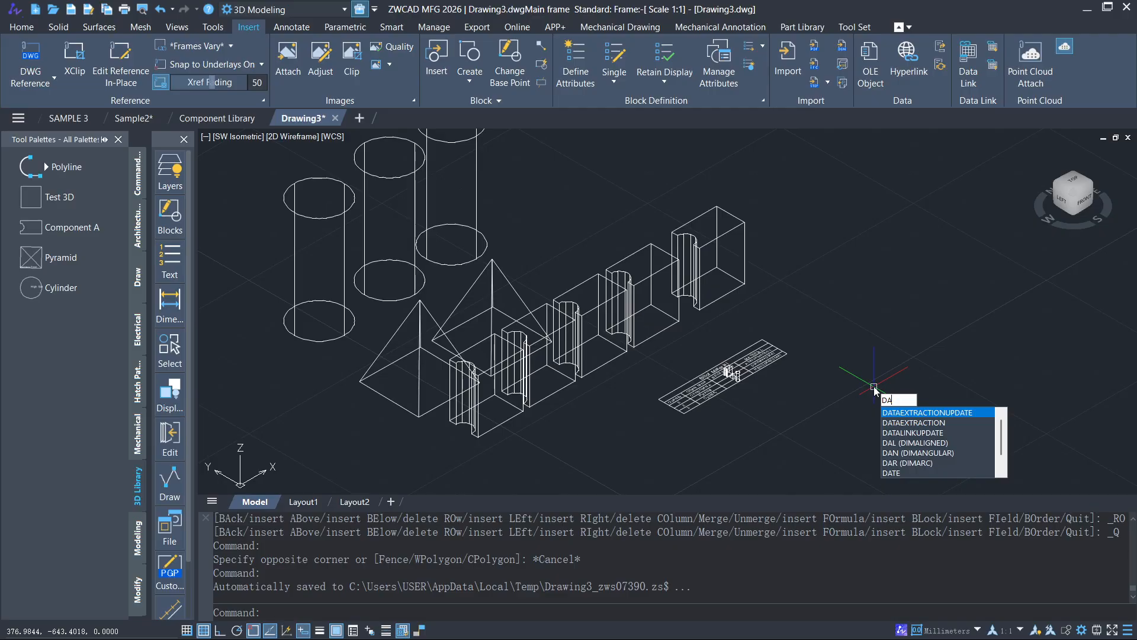
key("Down")
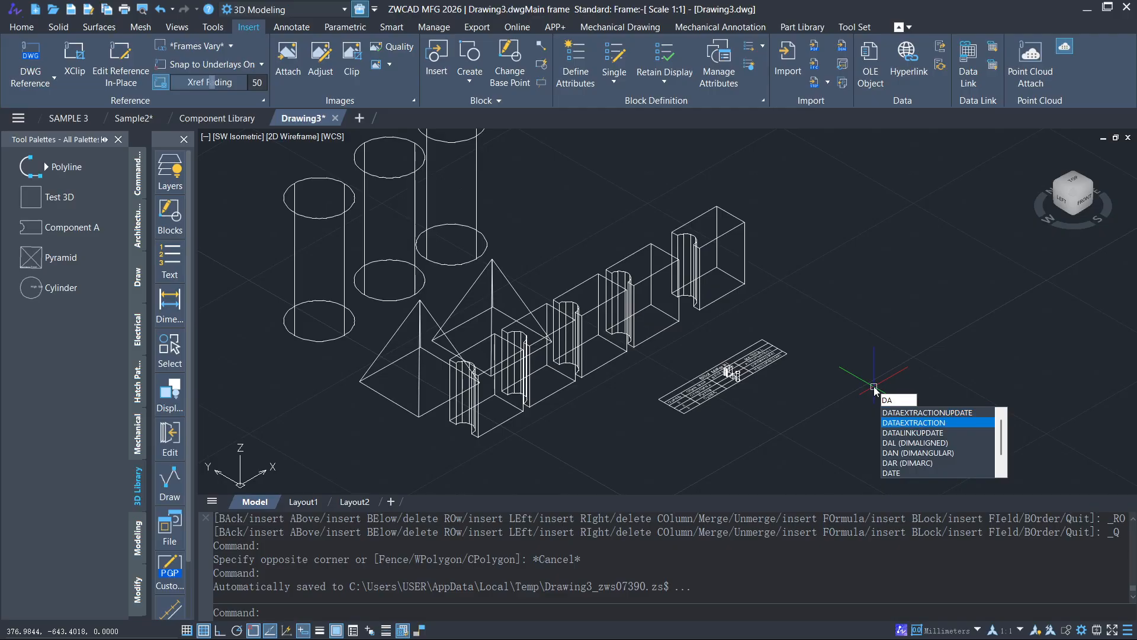
key("Return")
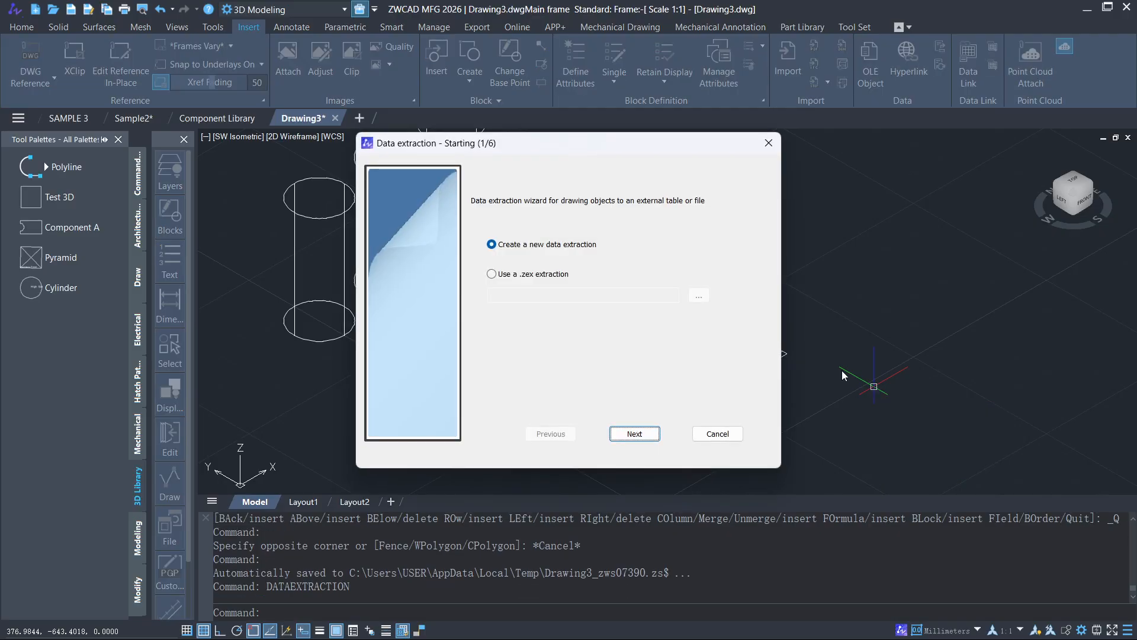
left_click(494, 275)
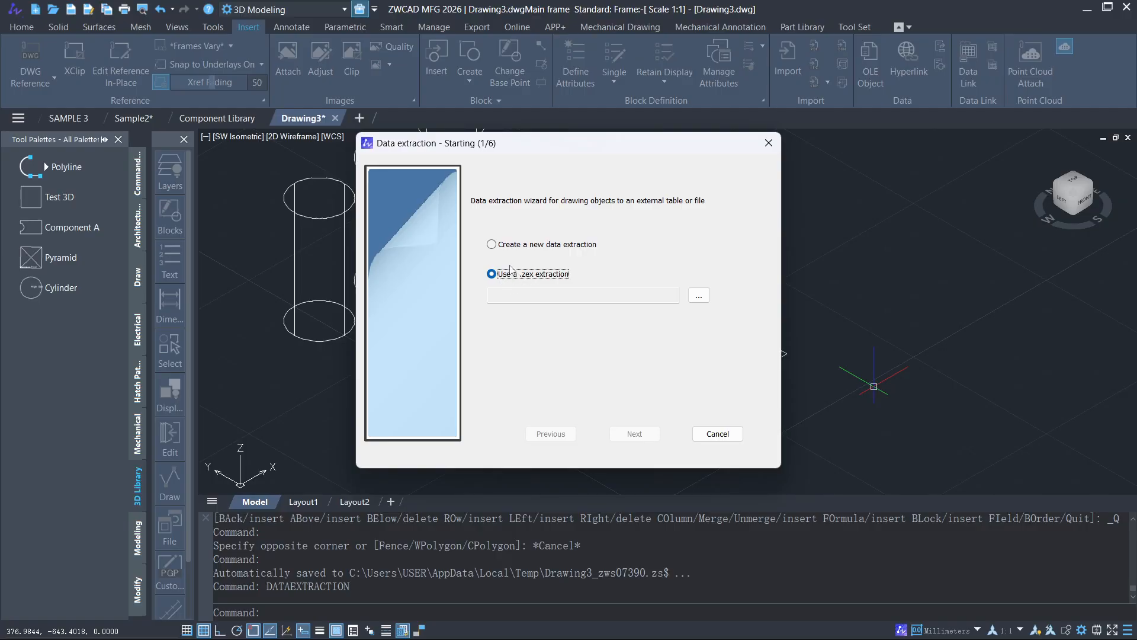
left_click(699, 296)
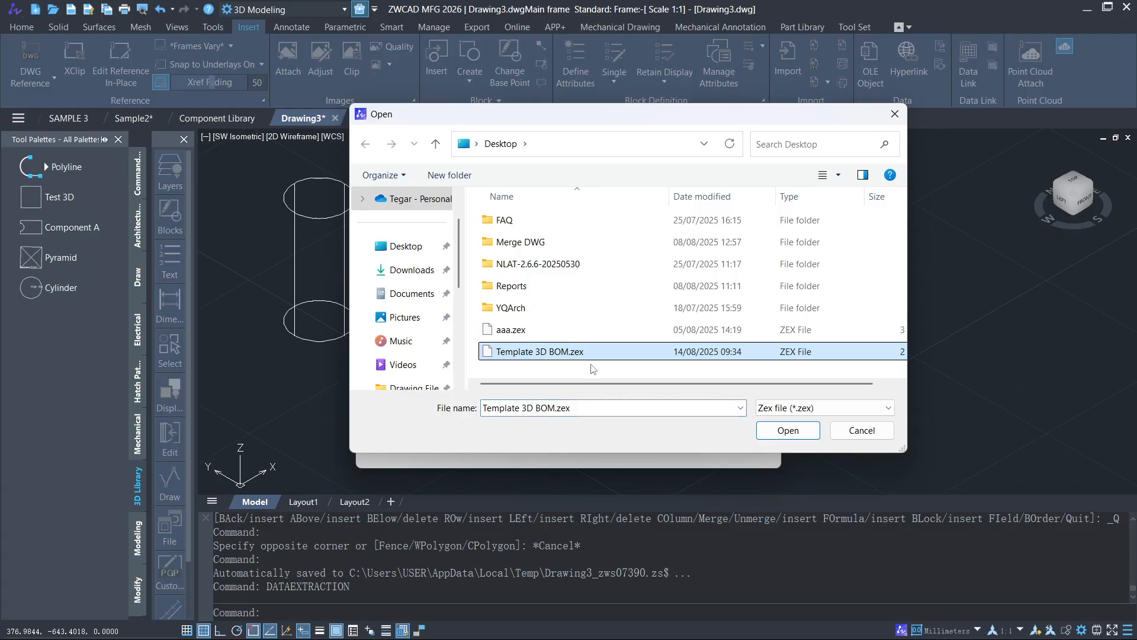
left_click(787, 431)
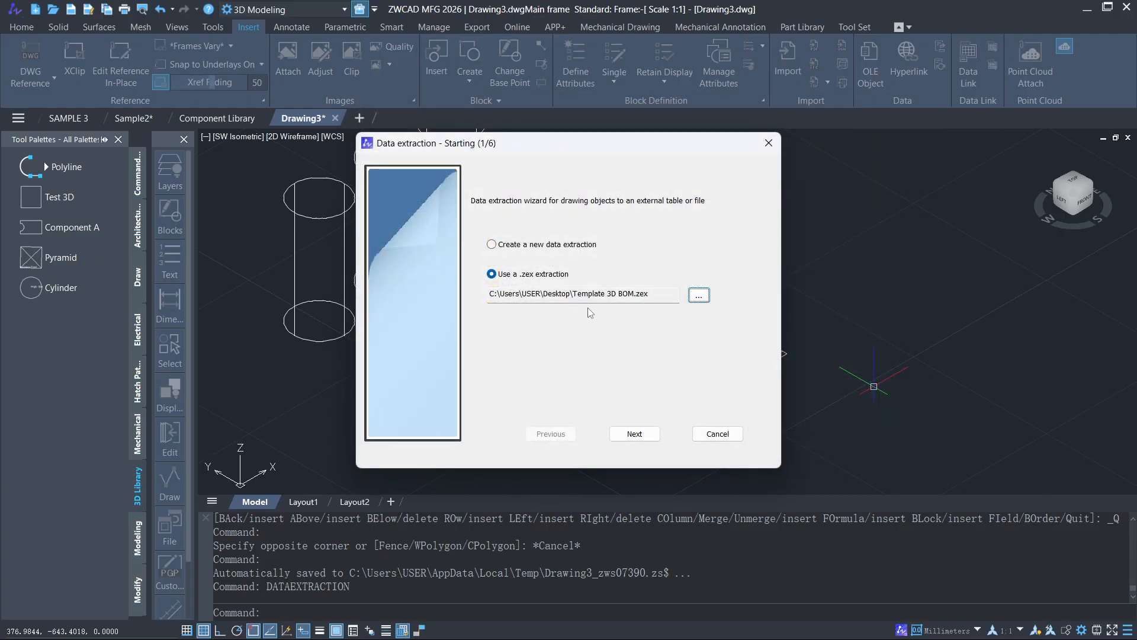
left_click(634, 434)
left_click(635, 433)
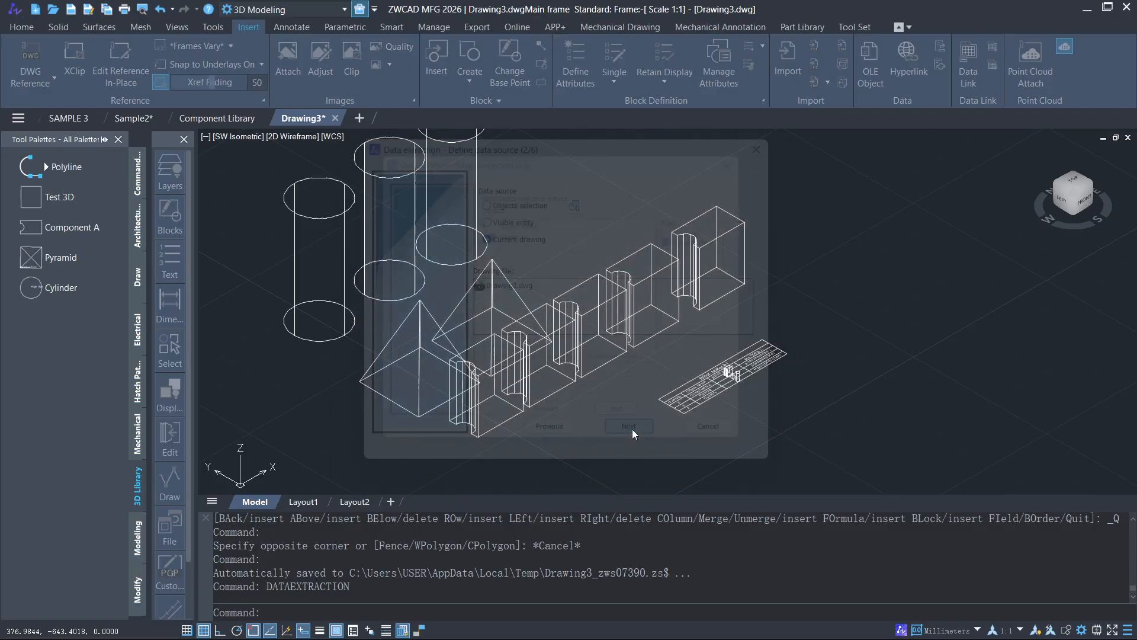
left_click(635, 433)
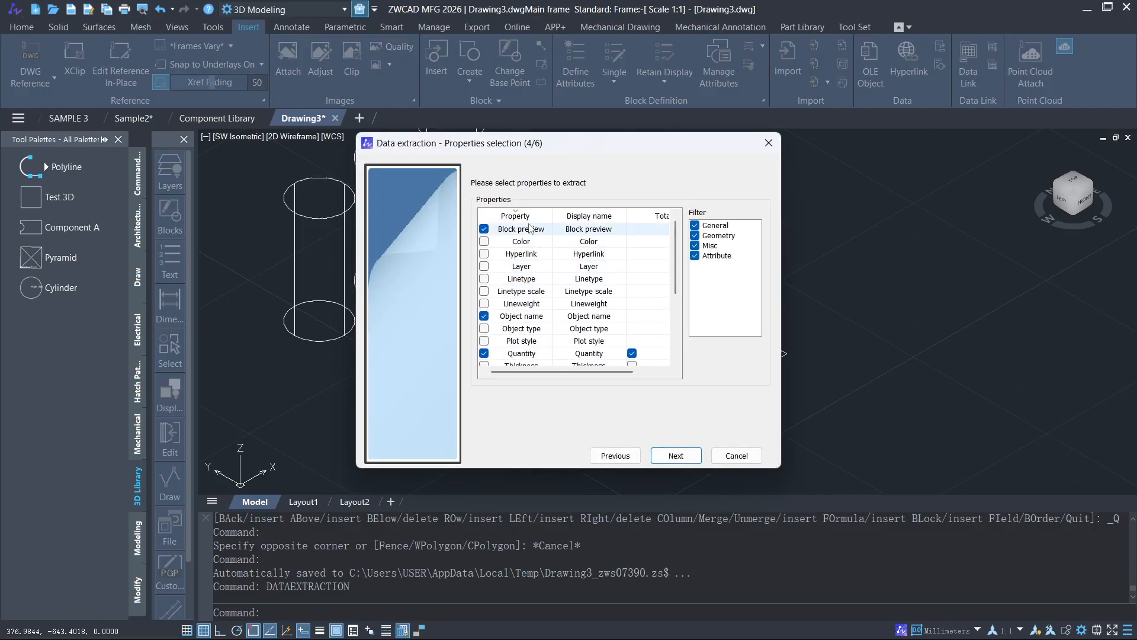
Examine which properties the template selects for extraction and close the wizard without extracting.
scroll(529, 239, "down", 3)
scroll(515, 228, "up", 3)
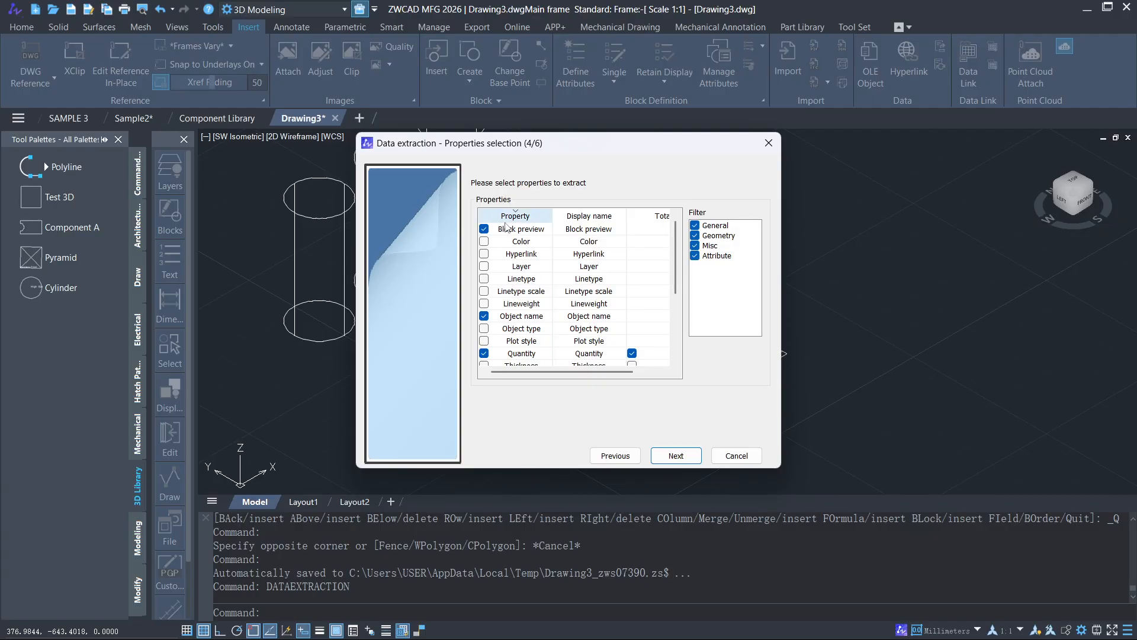
scroll(510, 237, "down", 3)
scroll(527, 266, "up", 3)
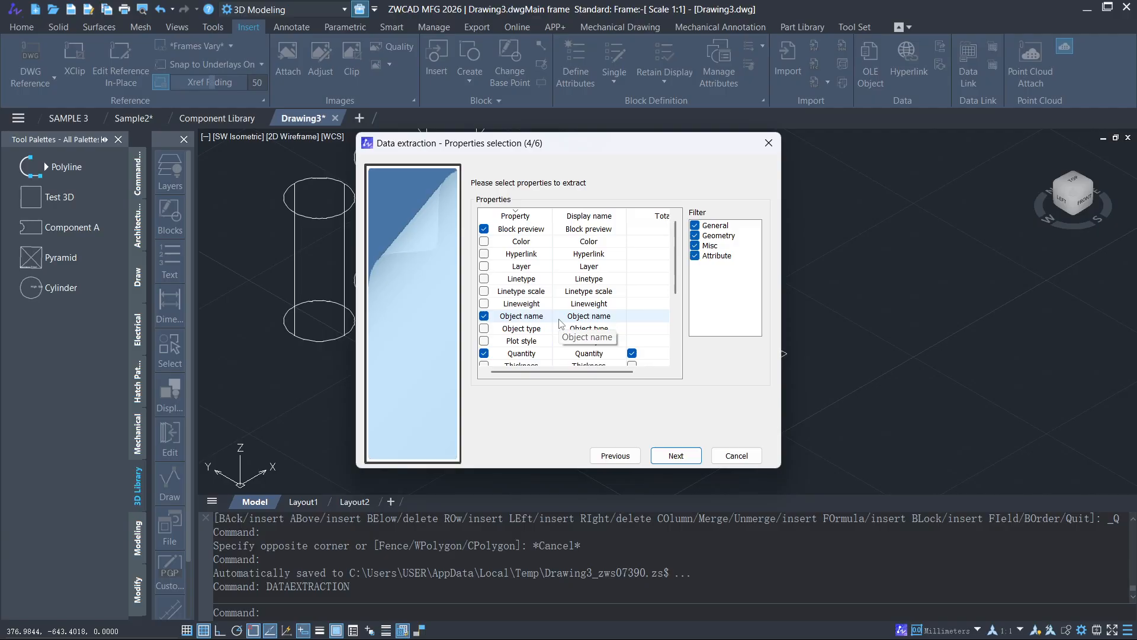
key("Escape")
left_click(572, 343)
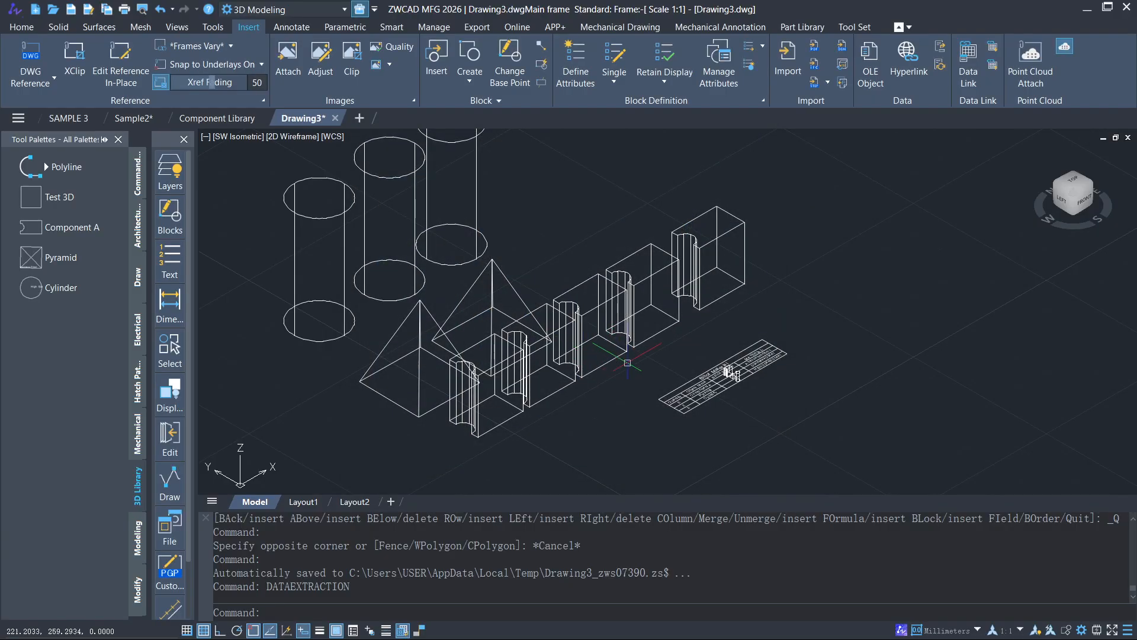
scroll(656, 395, "up", 4)
scroll(656, 395, "up", 3)
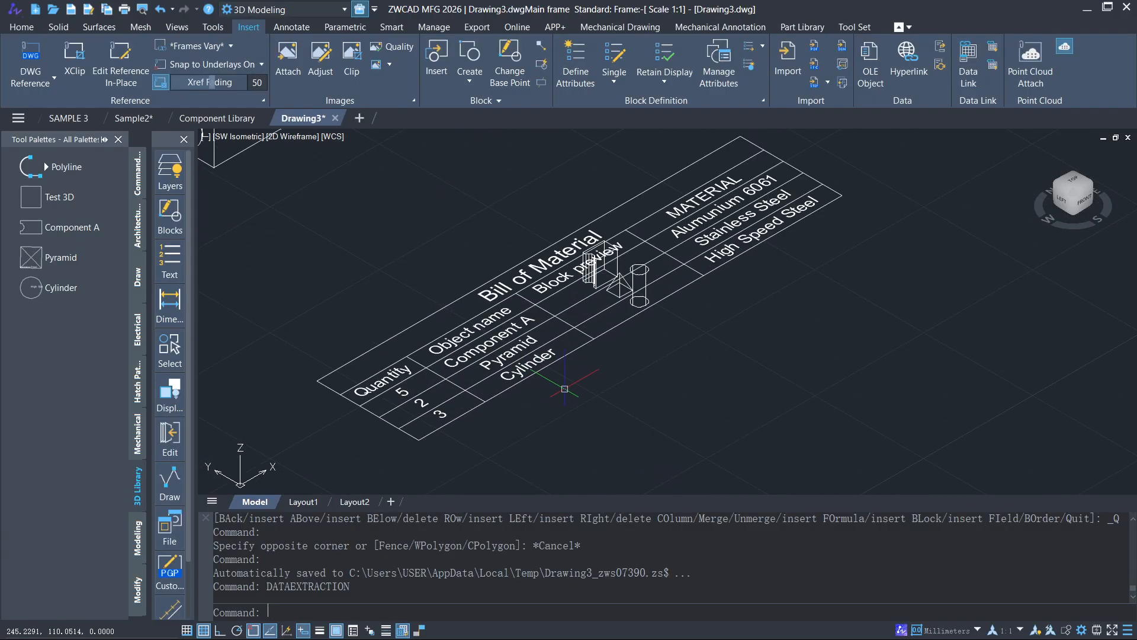